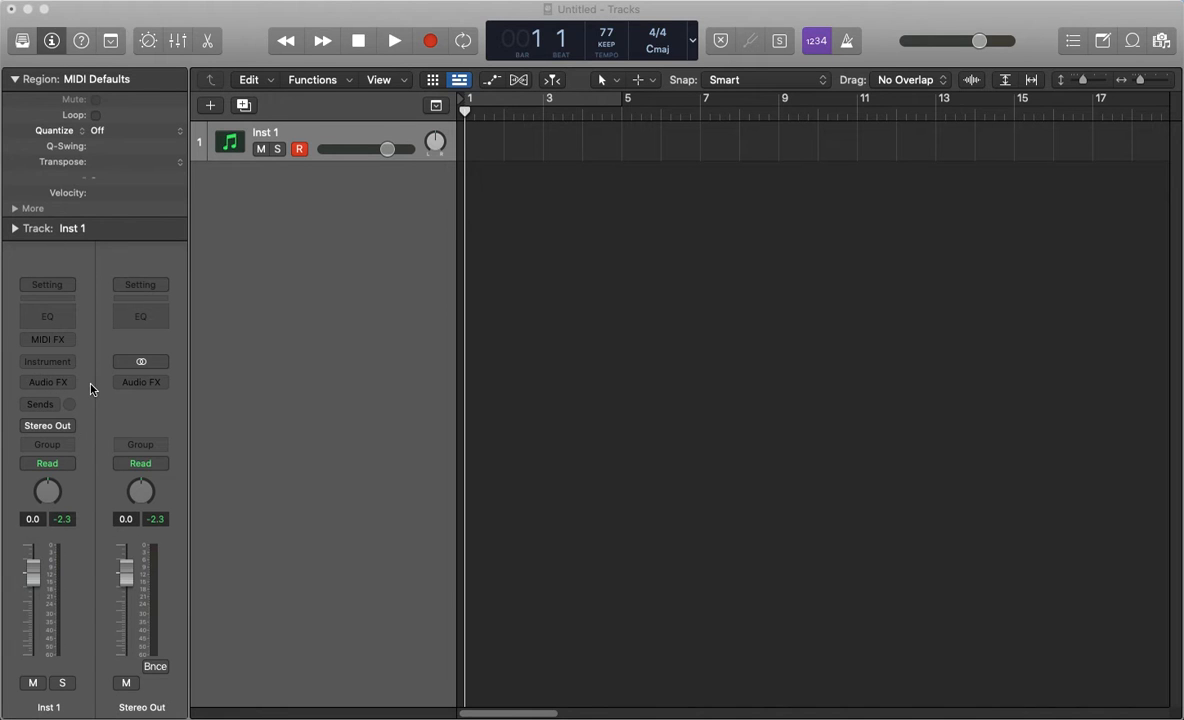
Show the Mixer below the Tracks area and slightly reduce its height.
left_click(309, 391)
key("x")
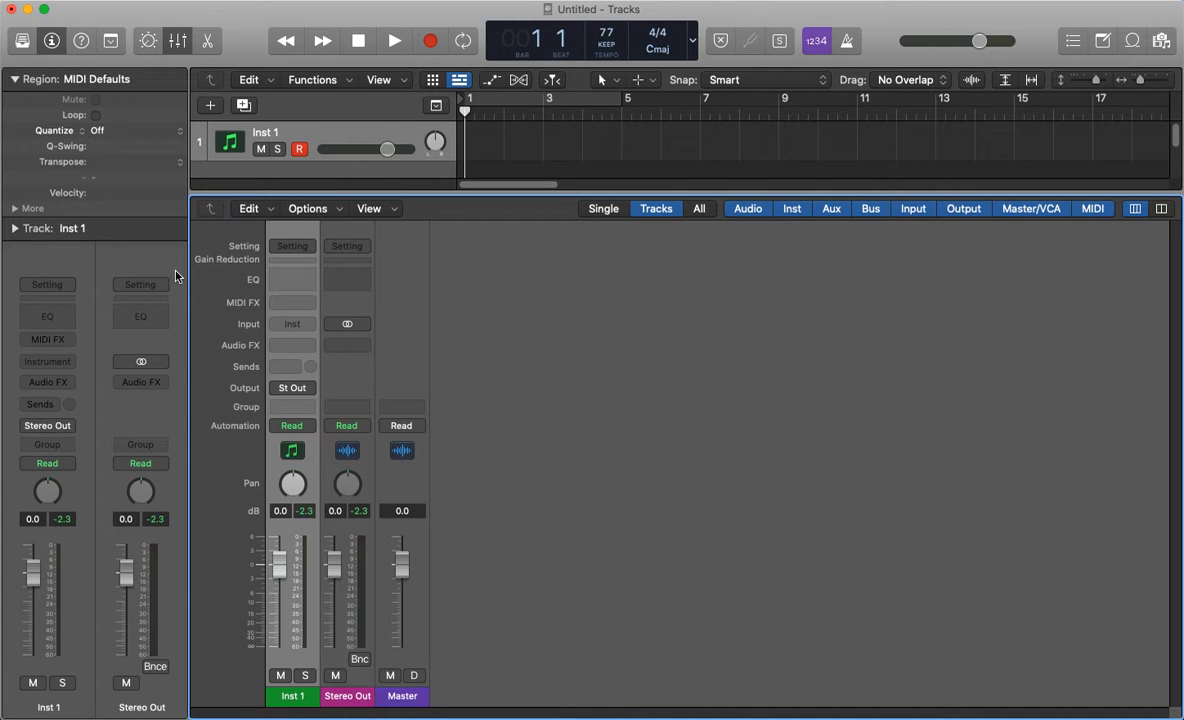
mouse_move(246, 193)
left_mouse_down()
mouse_move(248, 213)
mouse_move(250, 199)
left_mouse_up()
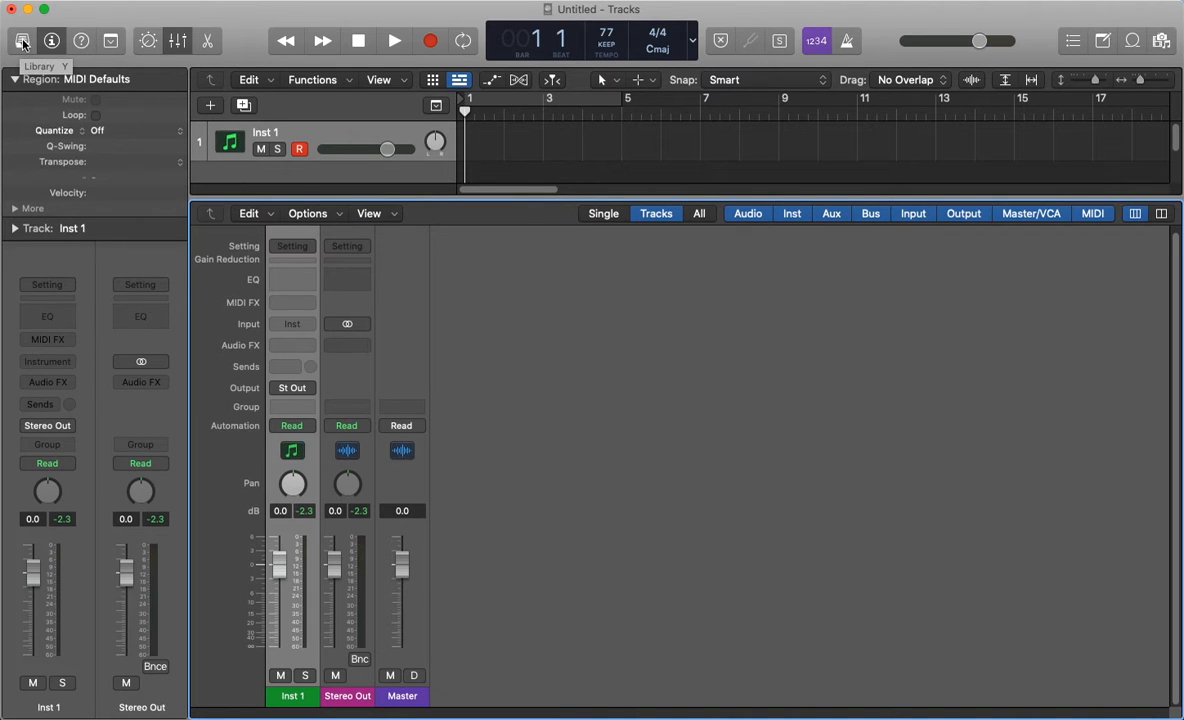
Browse the Mallet sounds in the Library, including Marimba, and close the Library.
left_click(22, 41)
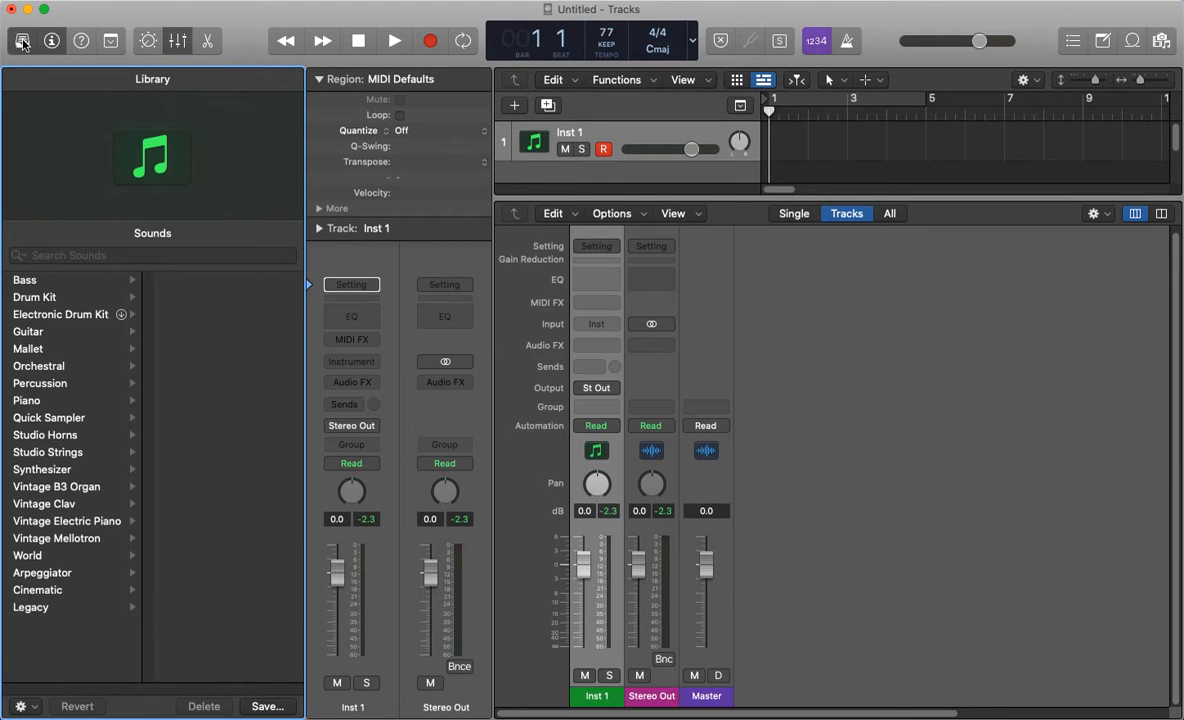
left_click(26, 349)
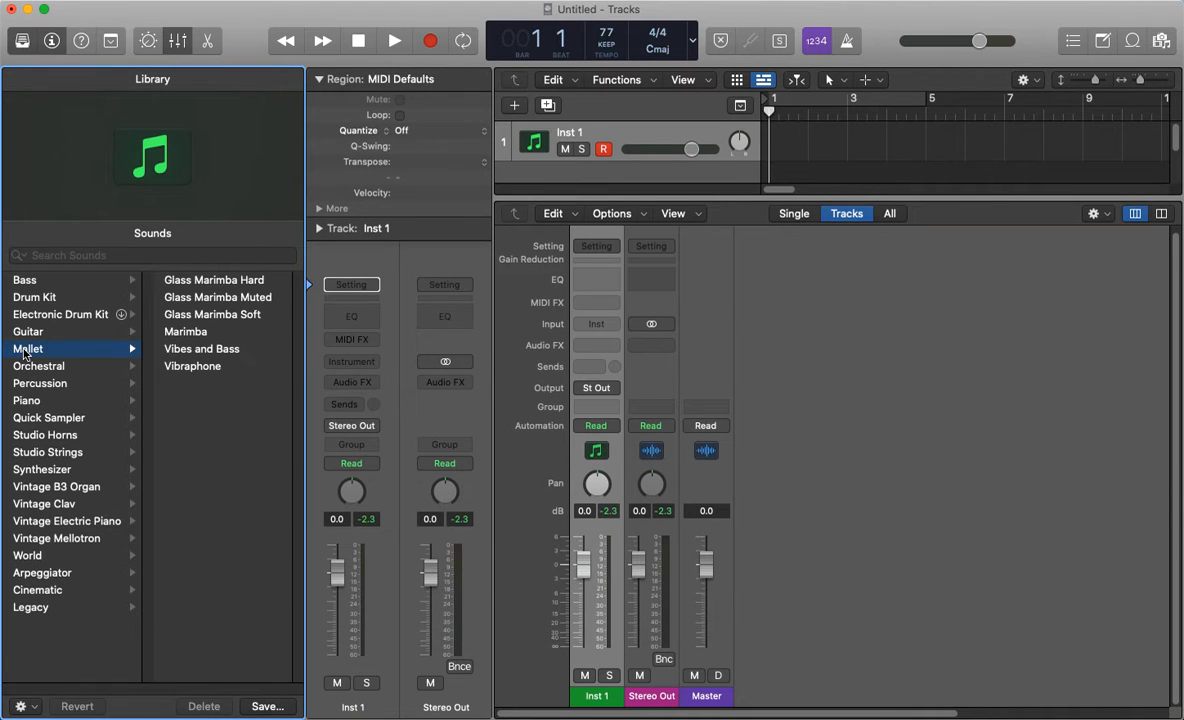
left_click(173, 332)
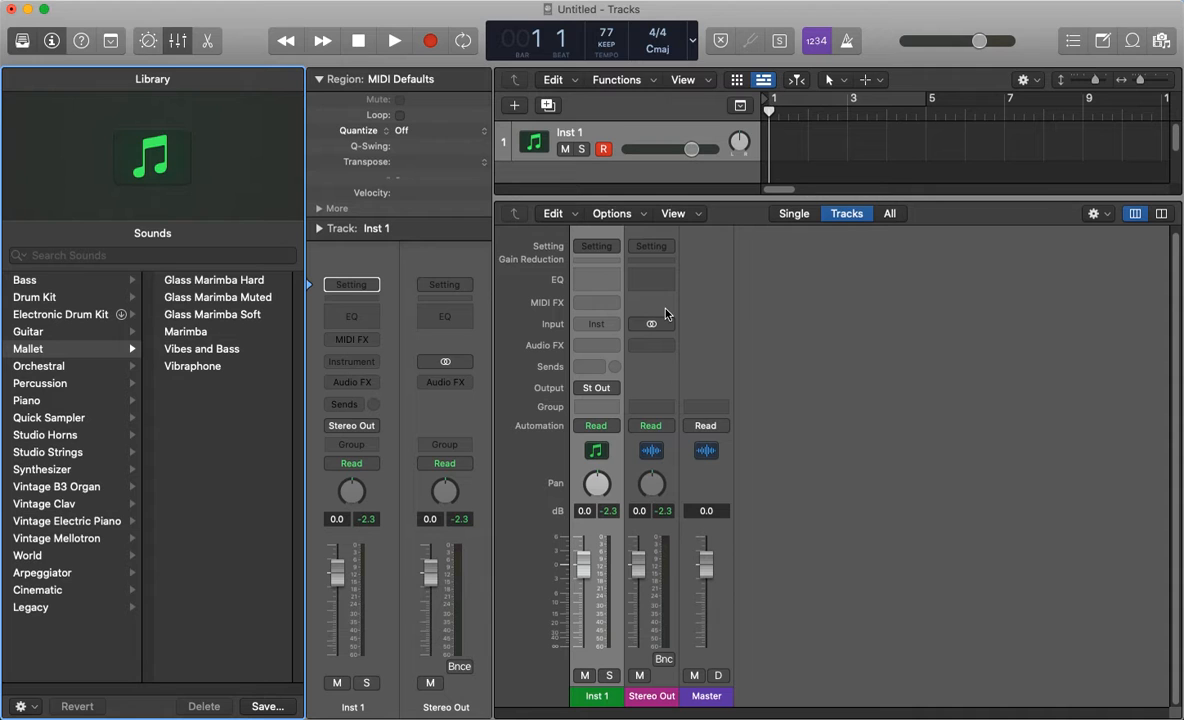
left_click(21, 41)
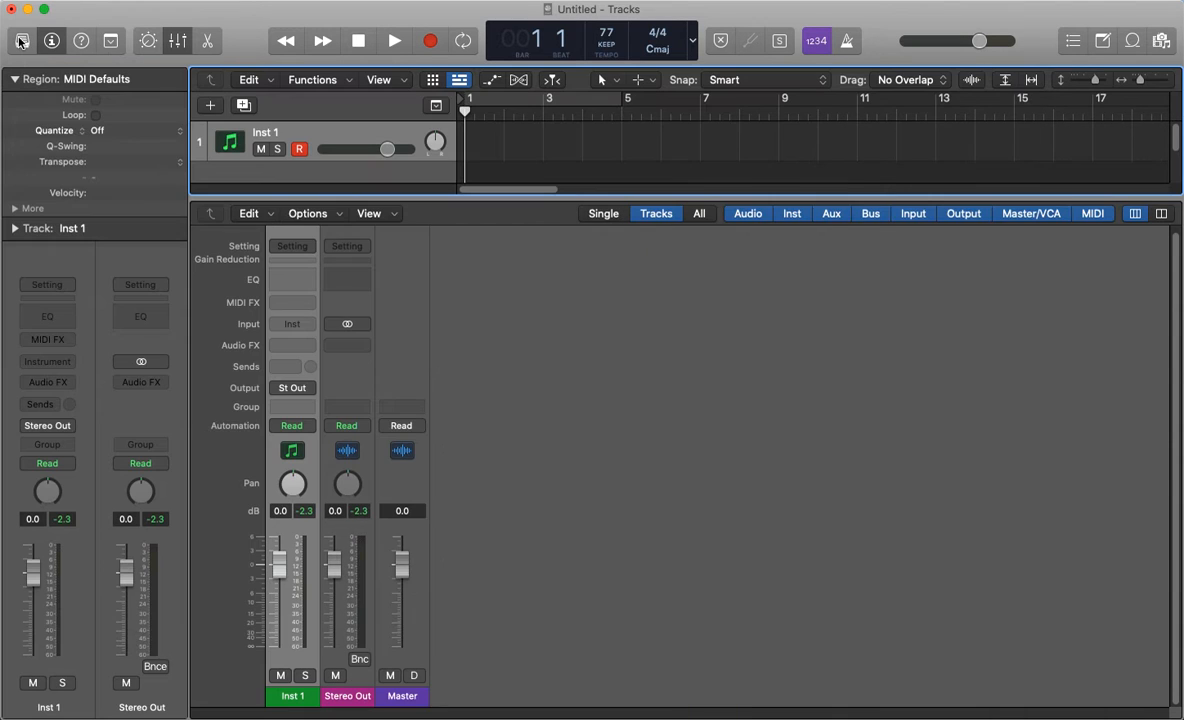
Toggle the Inspector off and on several times, leaving it shown.
left_click(52, 41)
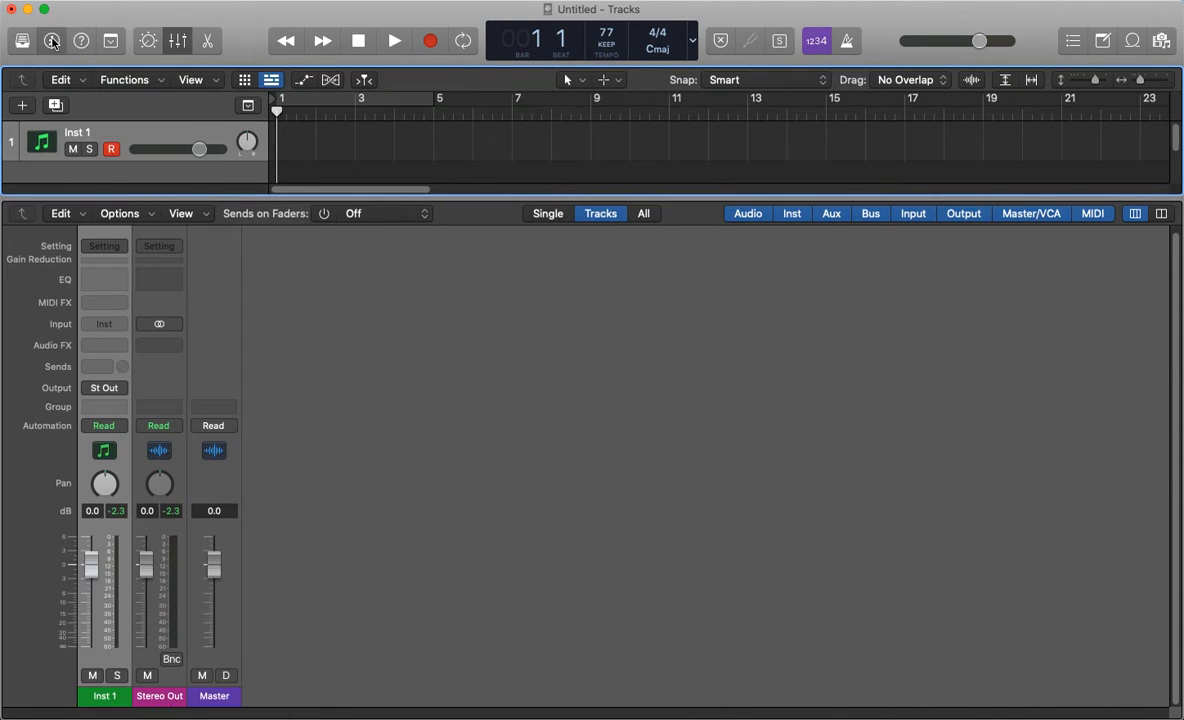
left_click(52, 41)
left_click(52, 41)
left_click(52, 41)
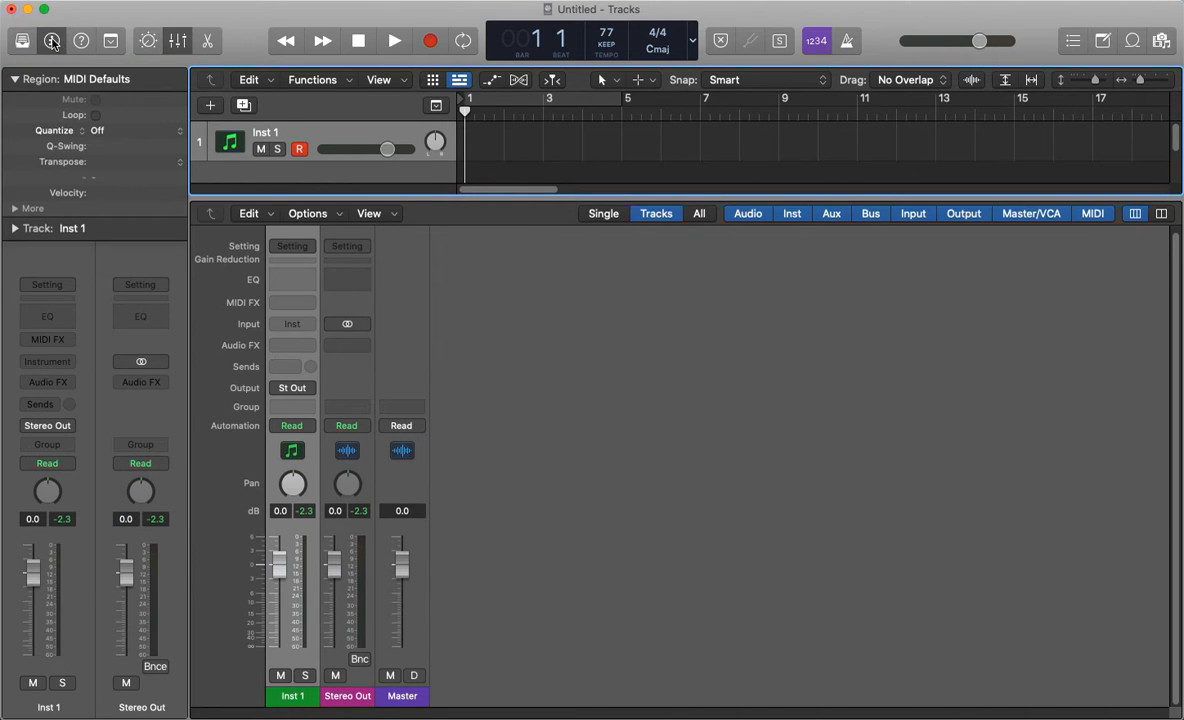
left_click(52, 41)
left_click(52, 41)
Load the stereo Ultrabeat (Drum Machine) as the instrument on the Inst 1 track and reposition its plug-in window.
left_click(47, 362)
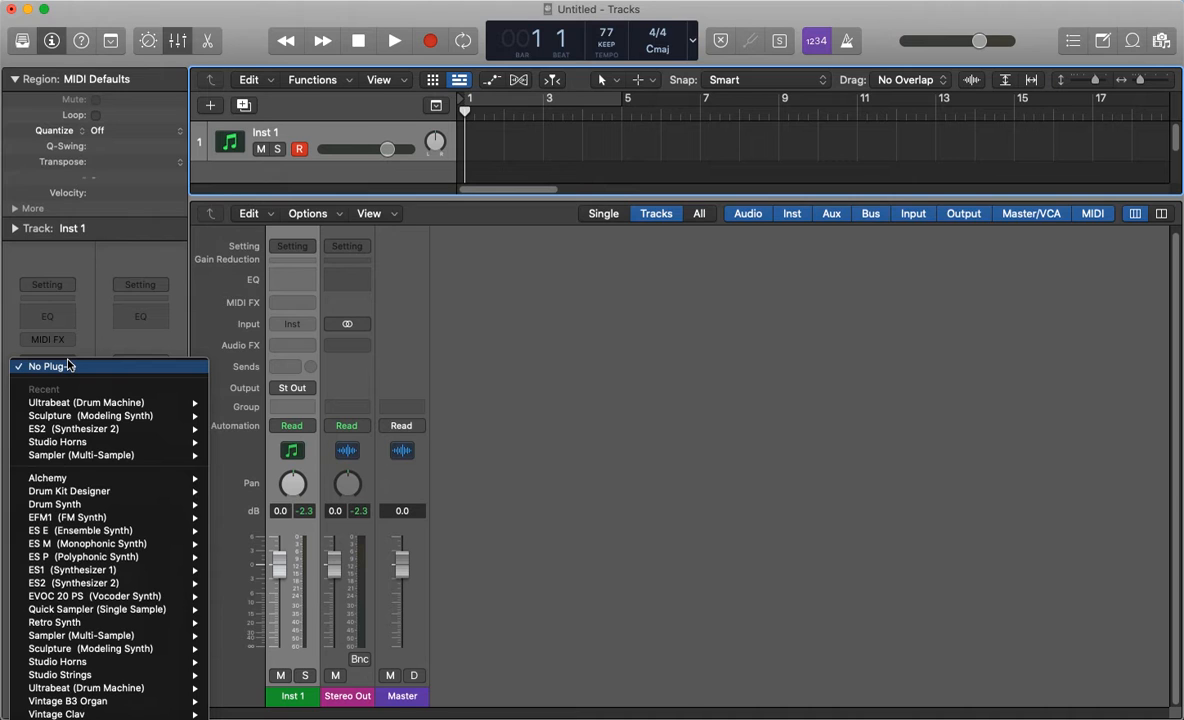
left_click(86, 275)
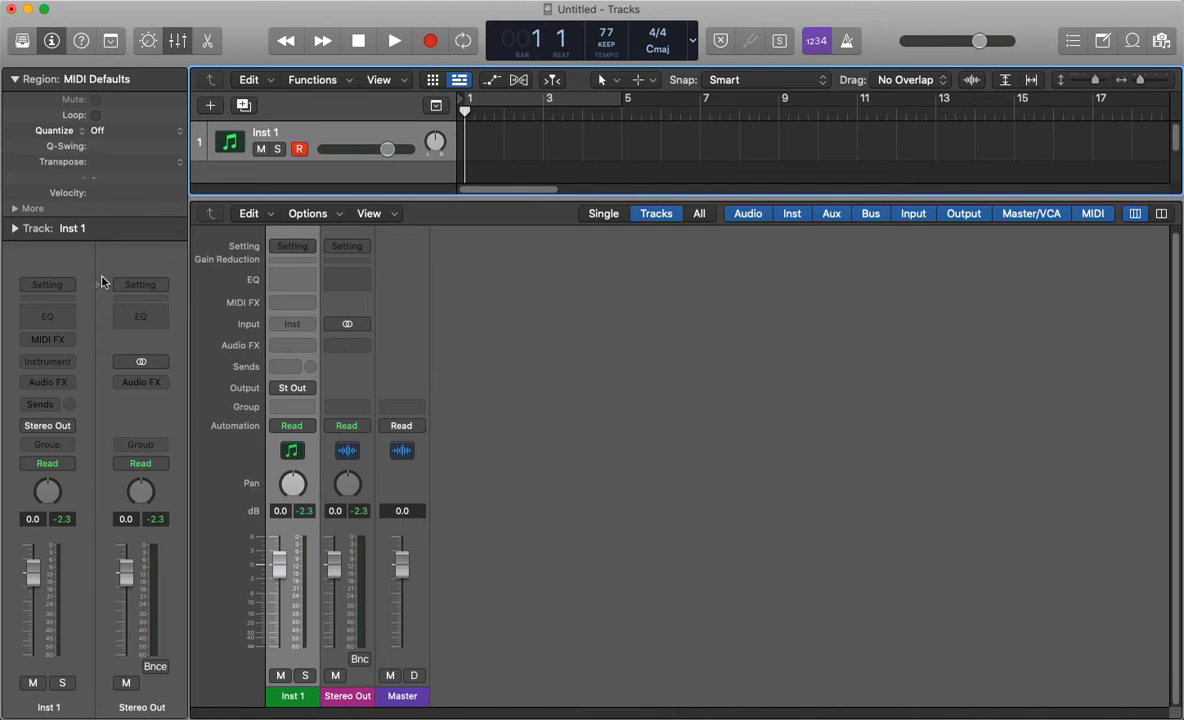
left_click(68, 365)
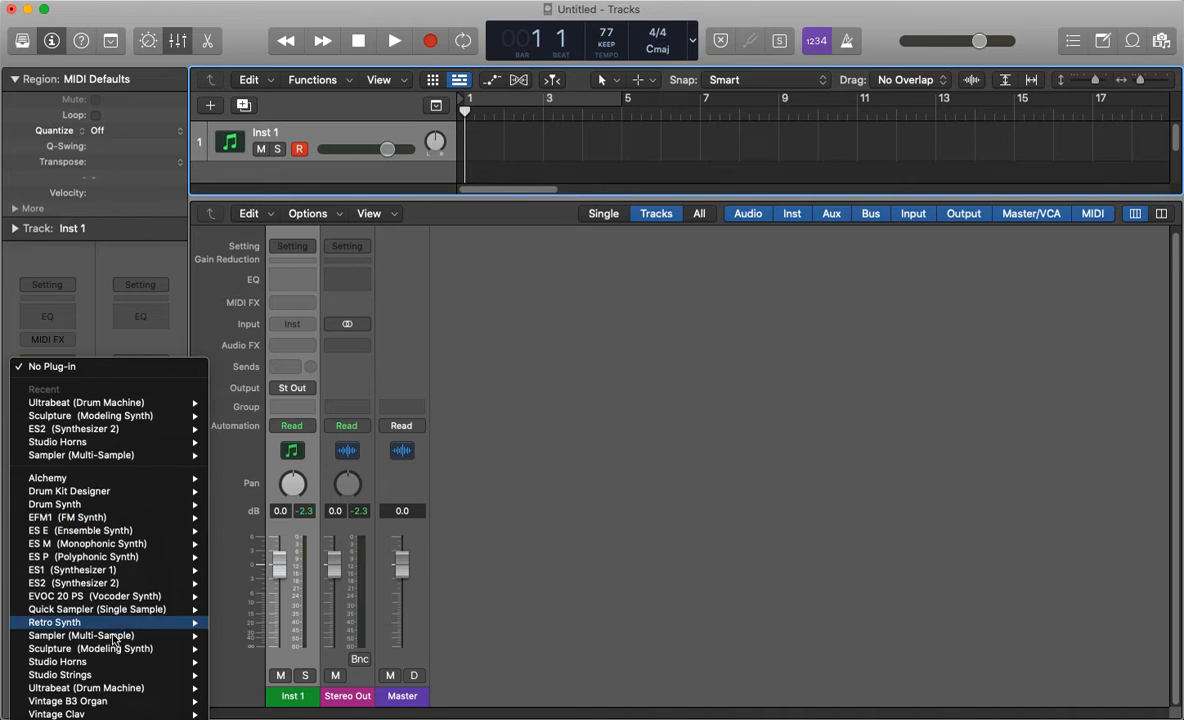
mouse_move(114, 688)
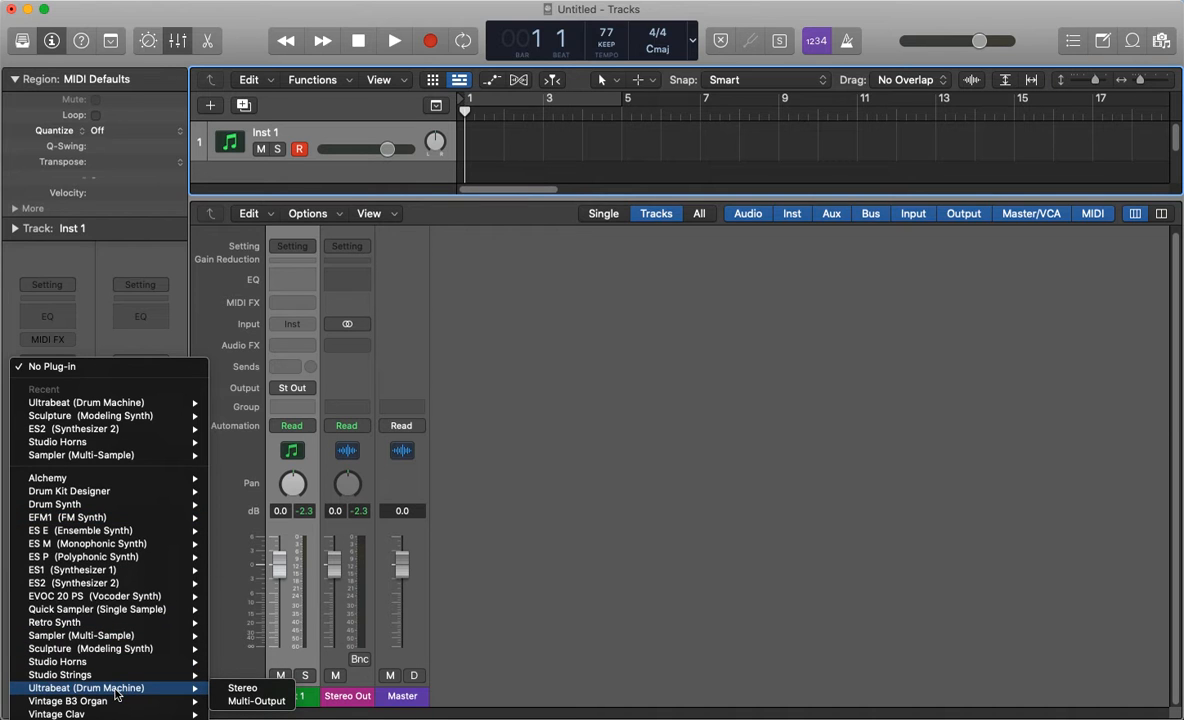
left_click(264, 689)
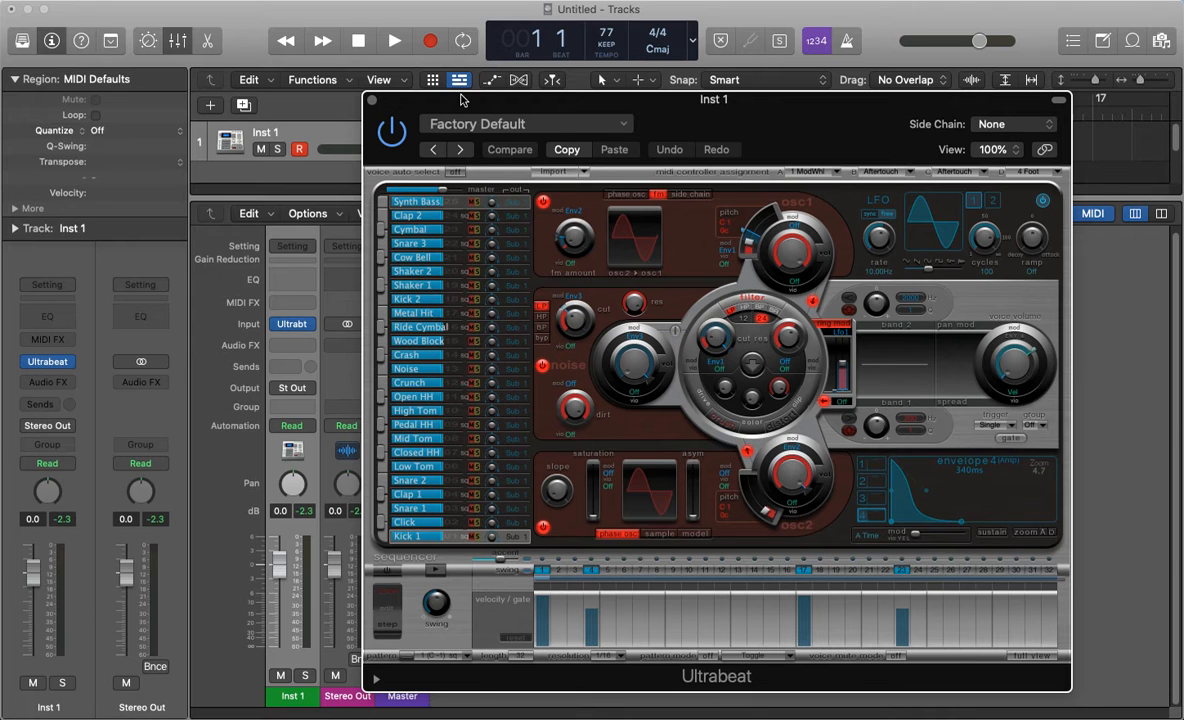
left_click_drag(464, 100, 436, 104)
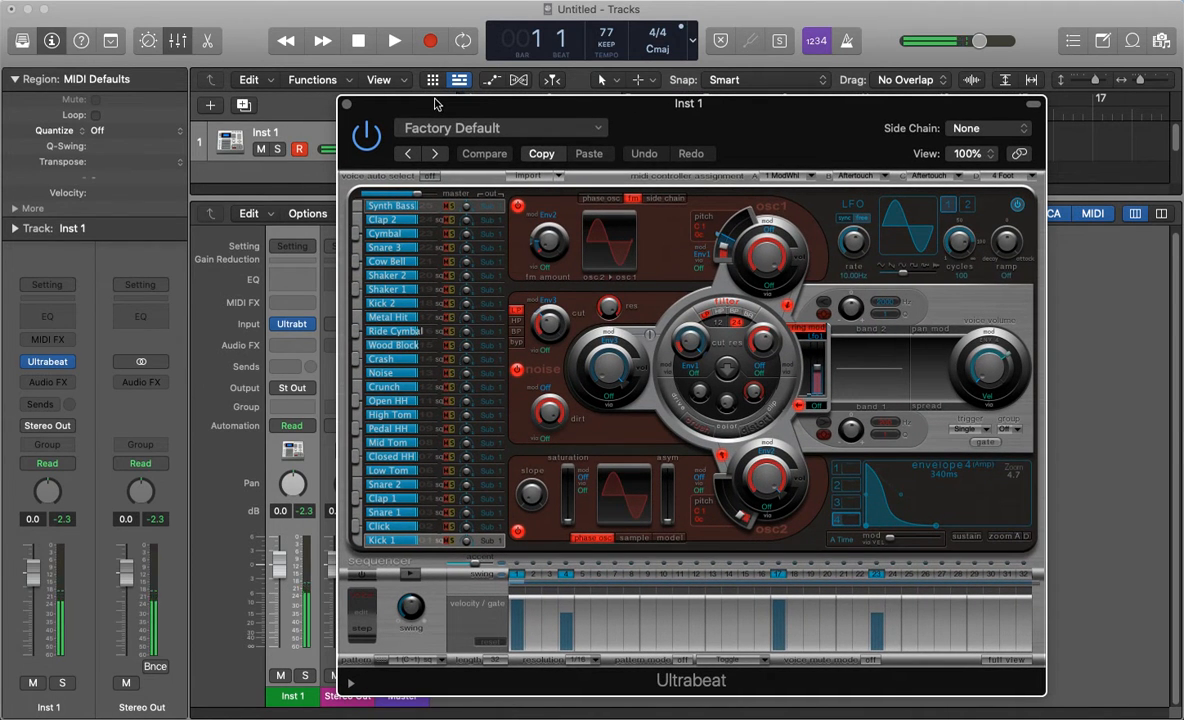
Load the Minimal Glitch preset from Ultrabeat's drum kits.
left_click(450, 130)
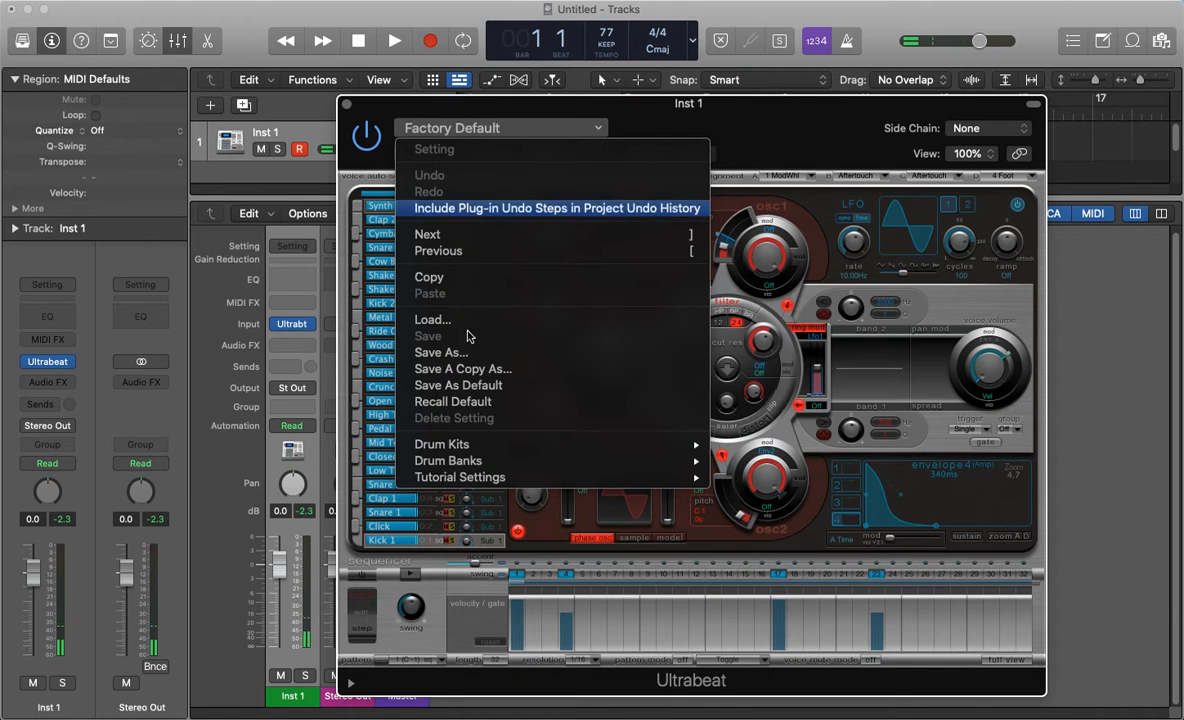
mouse_move(480, 444)
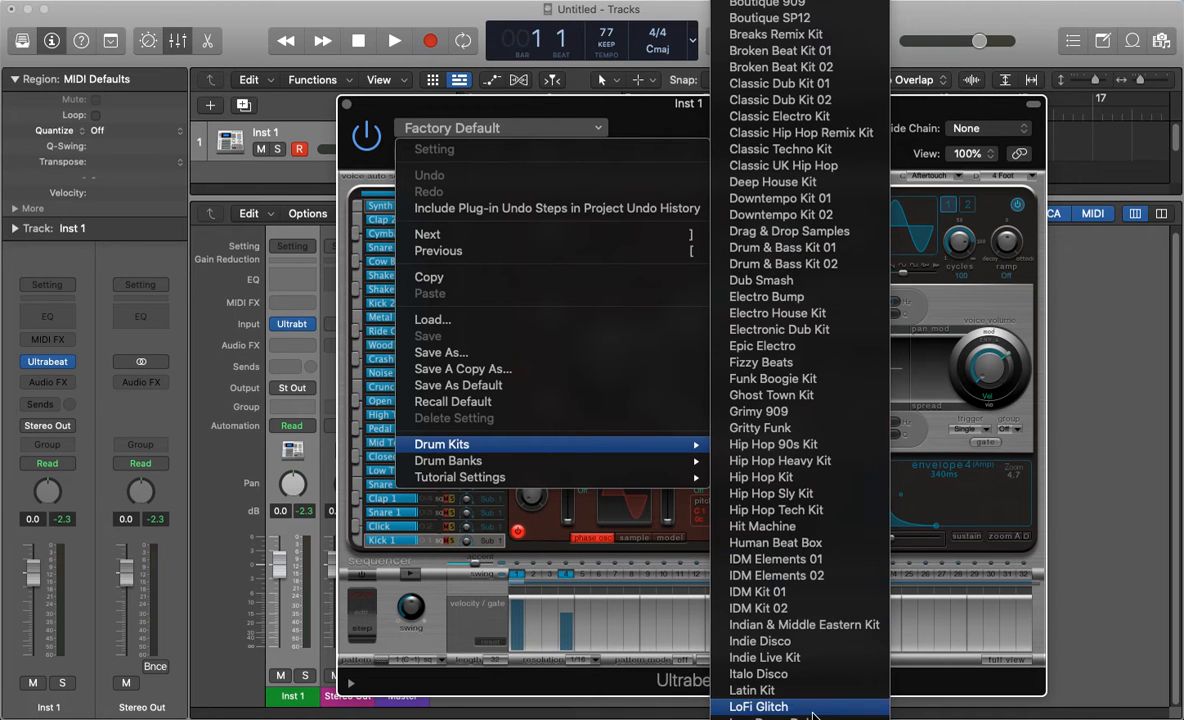
scroll(790, 700, "down", 10)
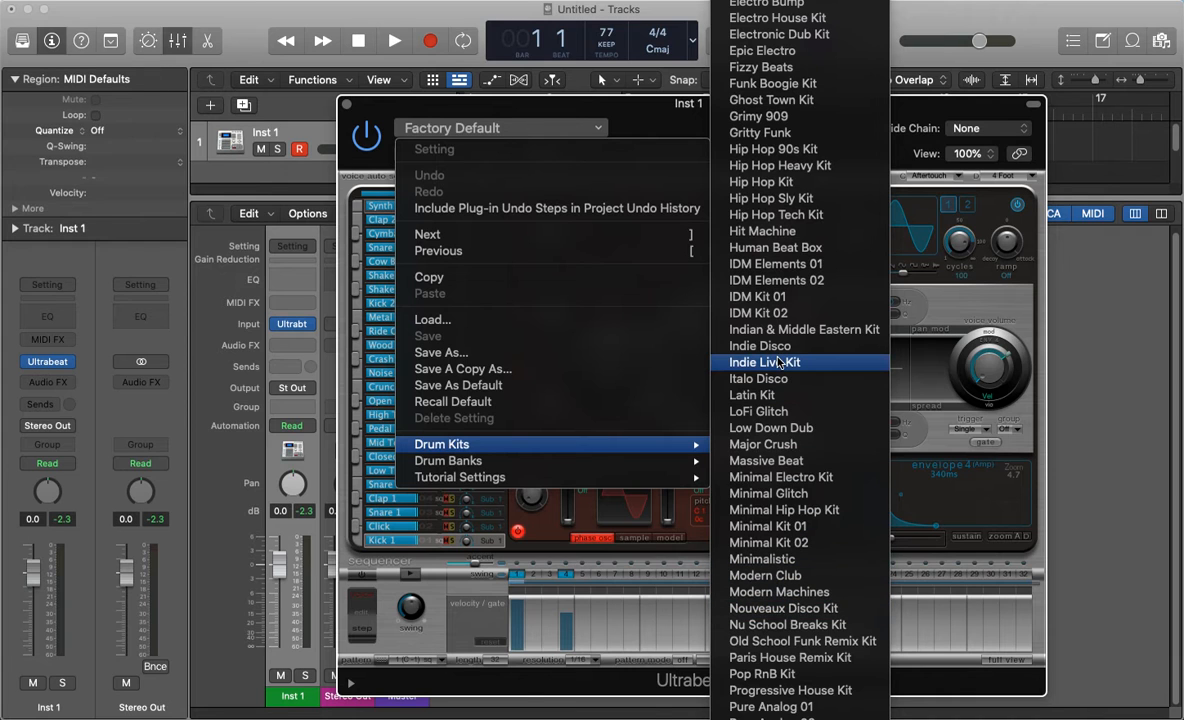
left_click(795, 500)
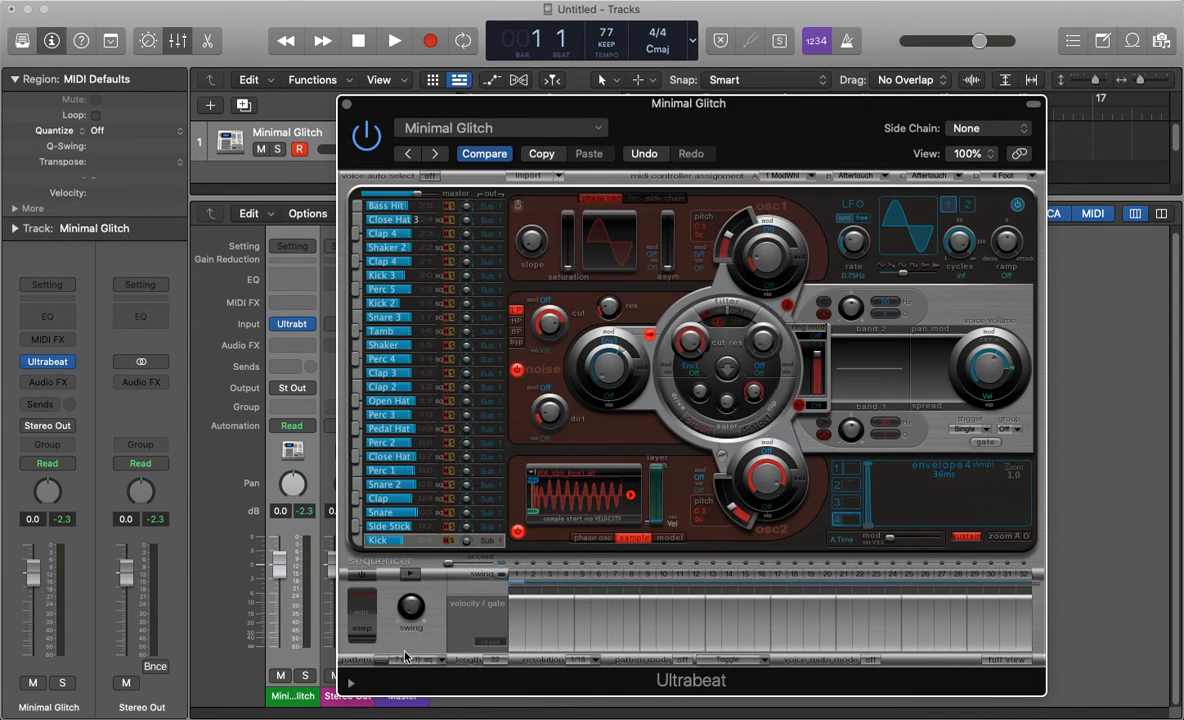
Audition the kit's pattern in the Ultrabeat sequencer and set the project tempo to 104.
left_click(409, 574)
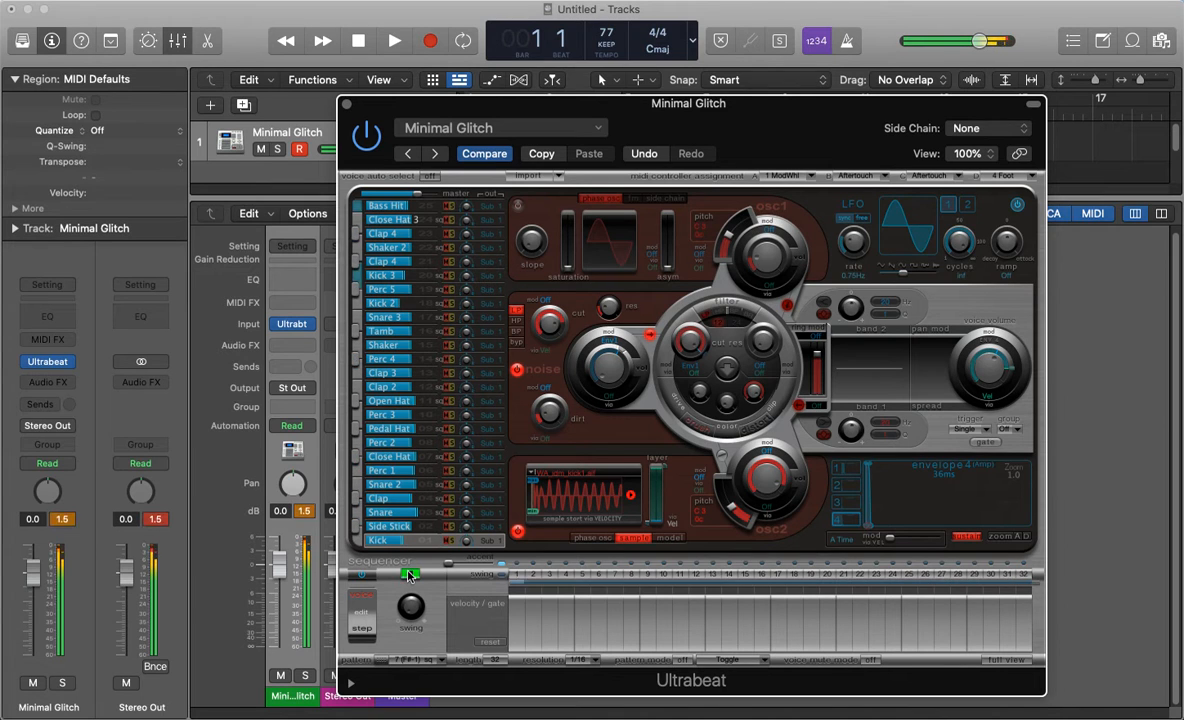
left_click(410, 575)
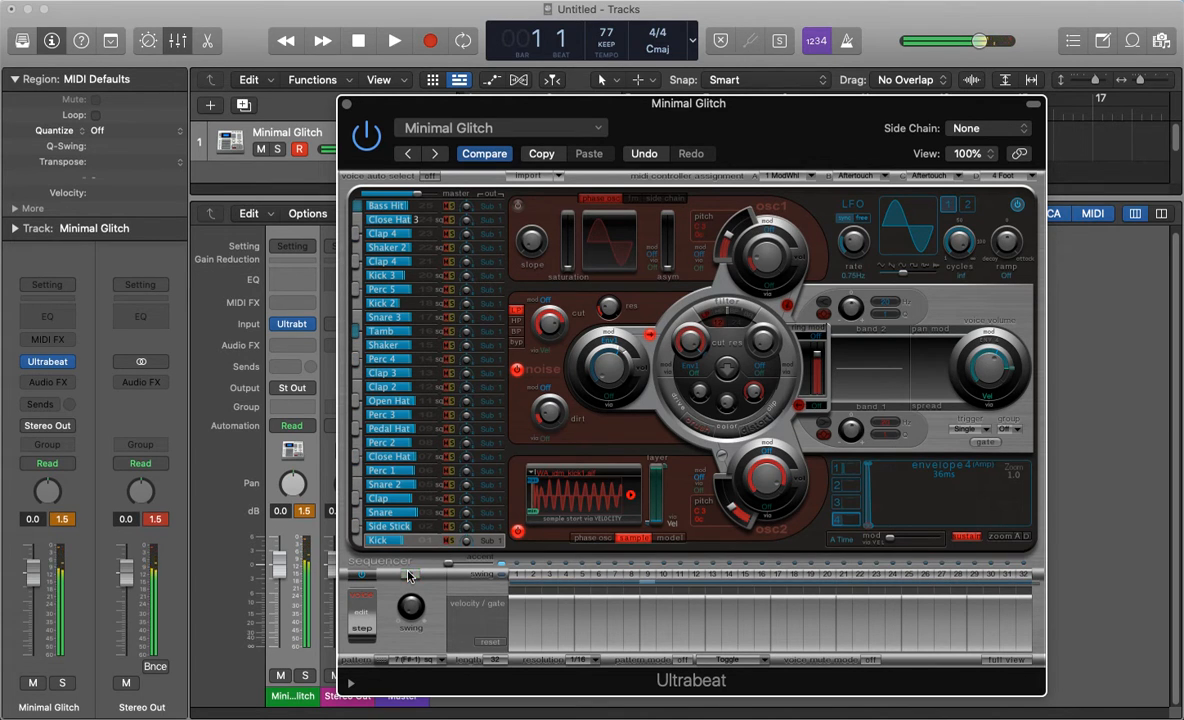
left_click_drag(604, 34, 604, 0)
Play Ultrabeat's sequencer pattern 7 (F#-1) at the new tempo and stop it.
left_click(411, 575)
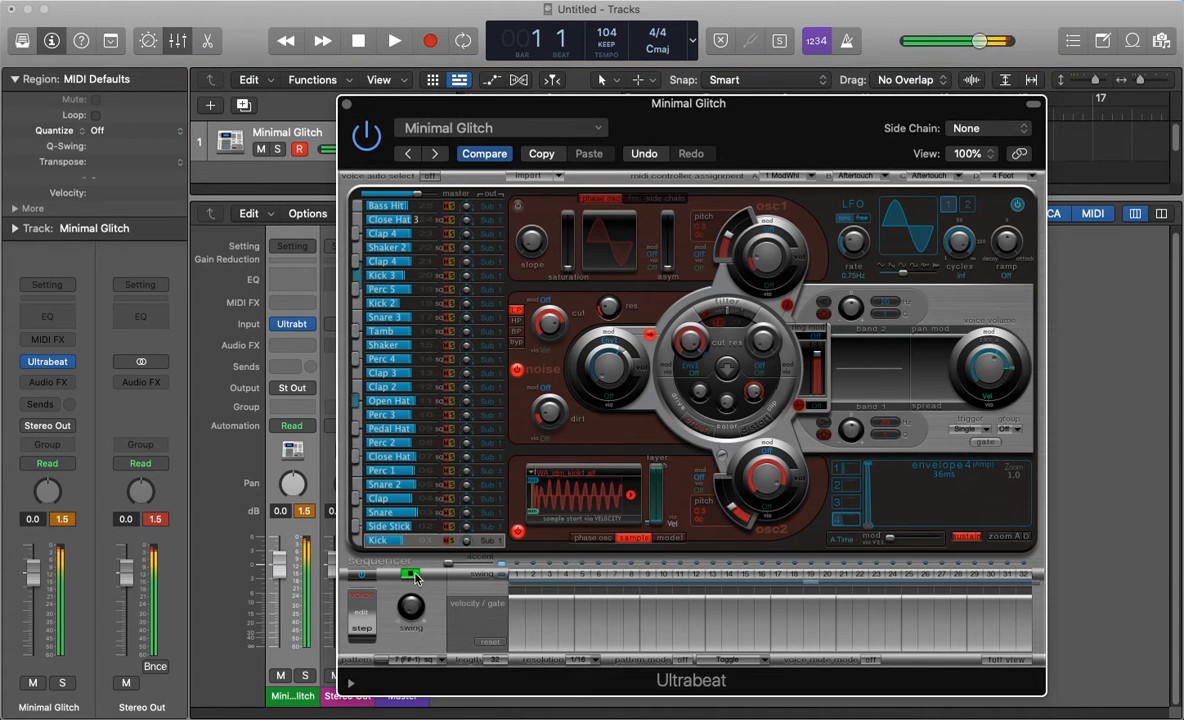
left_click(413, 575)
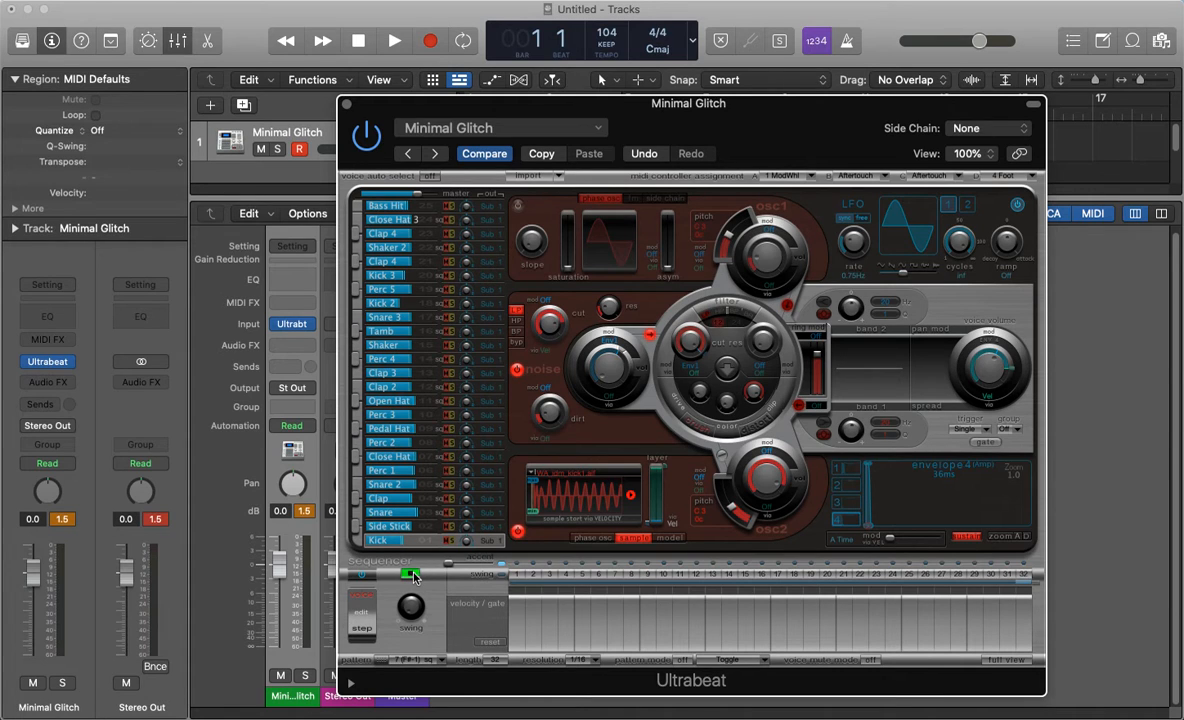
left_click(414, 577)
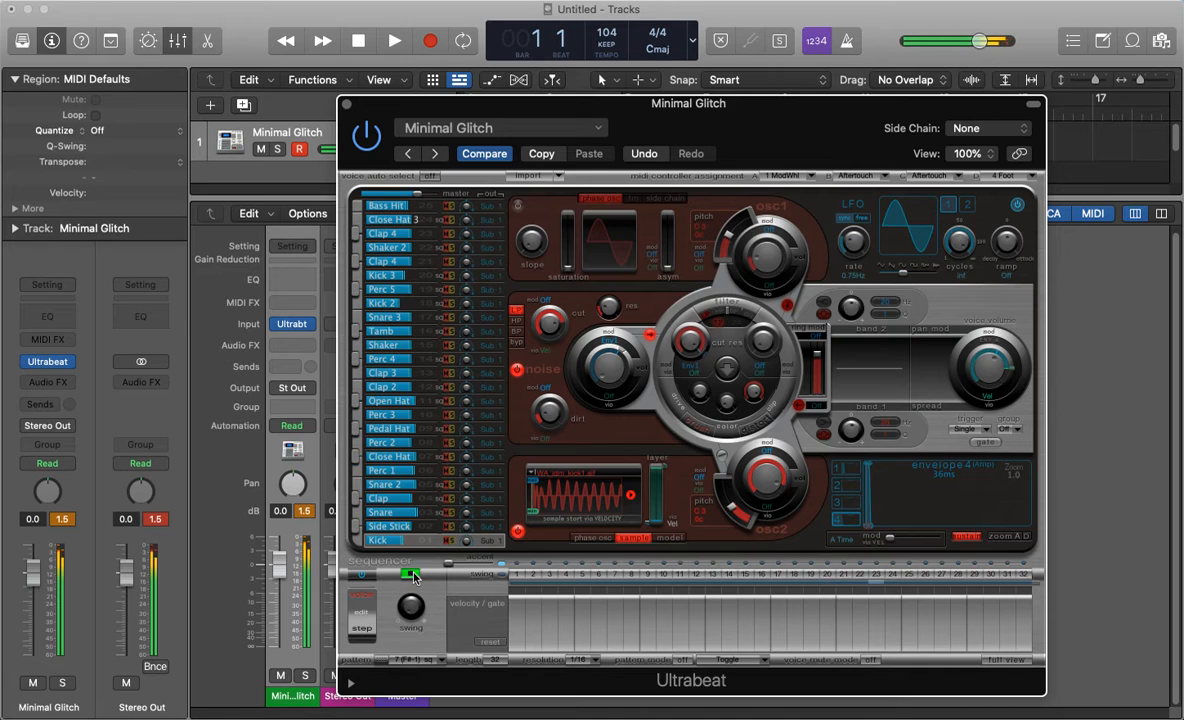
left_click(412, 574)
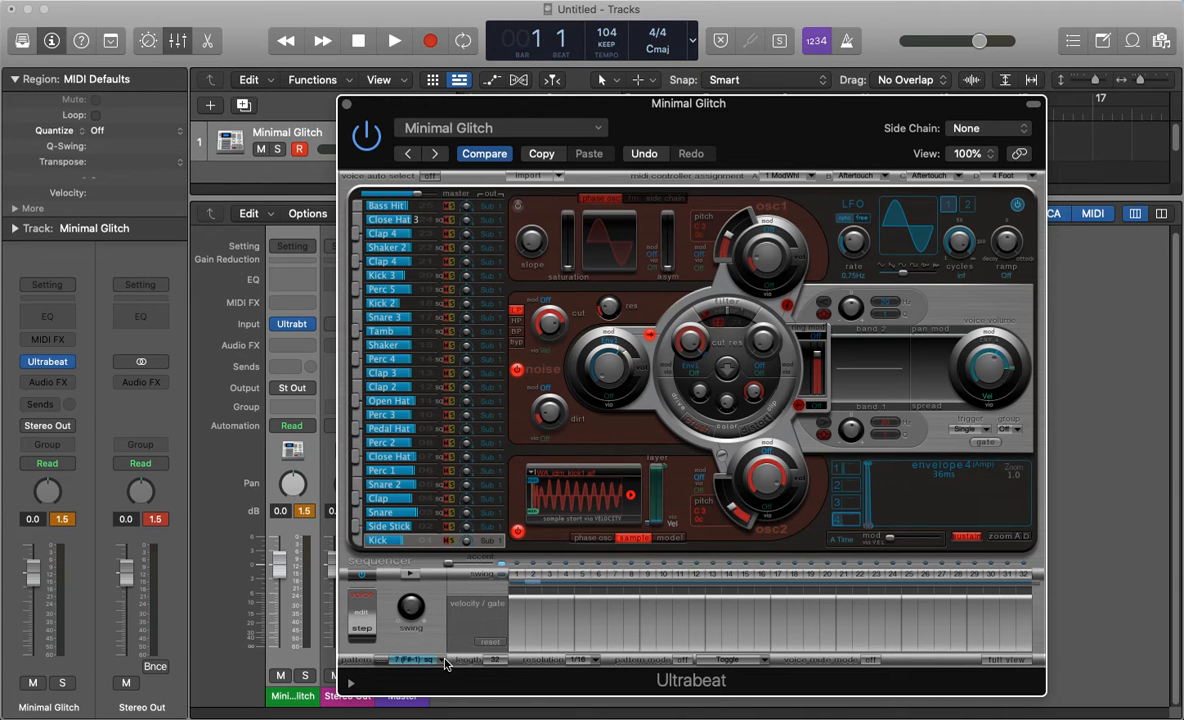
Switch the Ultrabeat sequencer to pattern 4 (D#-1) and audition it.
left_click(443, 663)
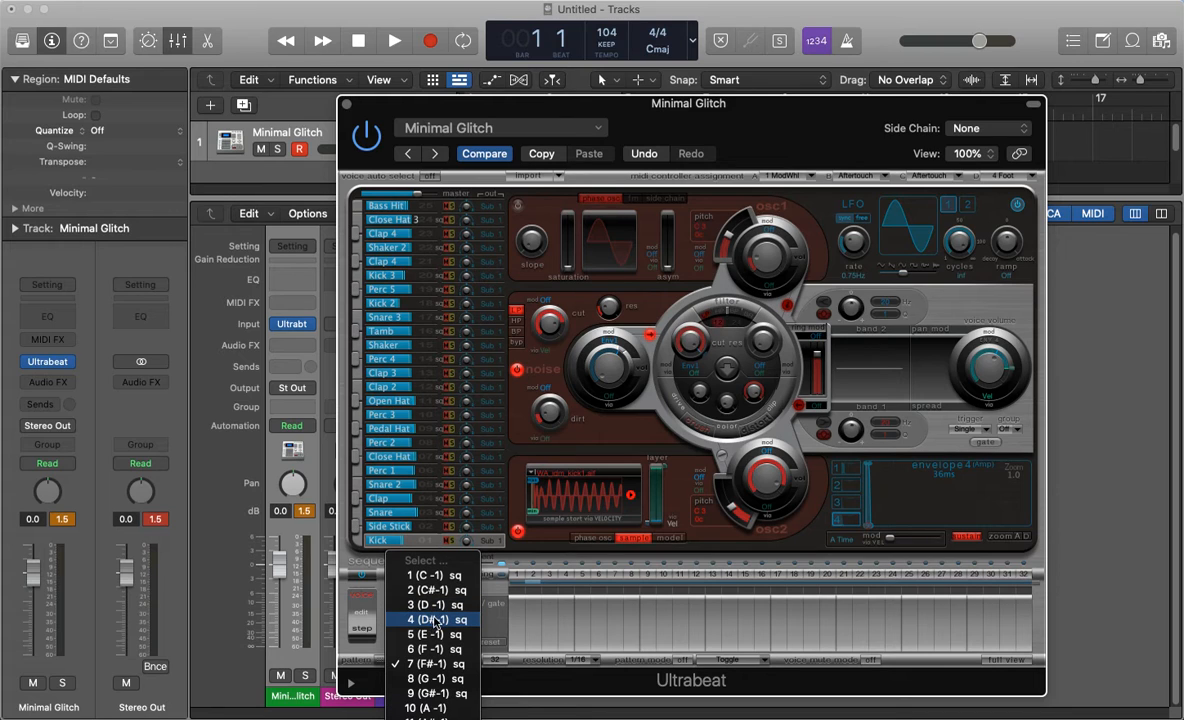
left_click(437, 620)
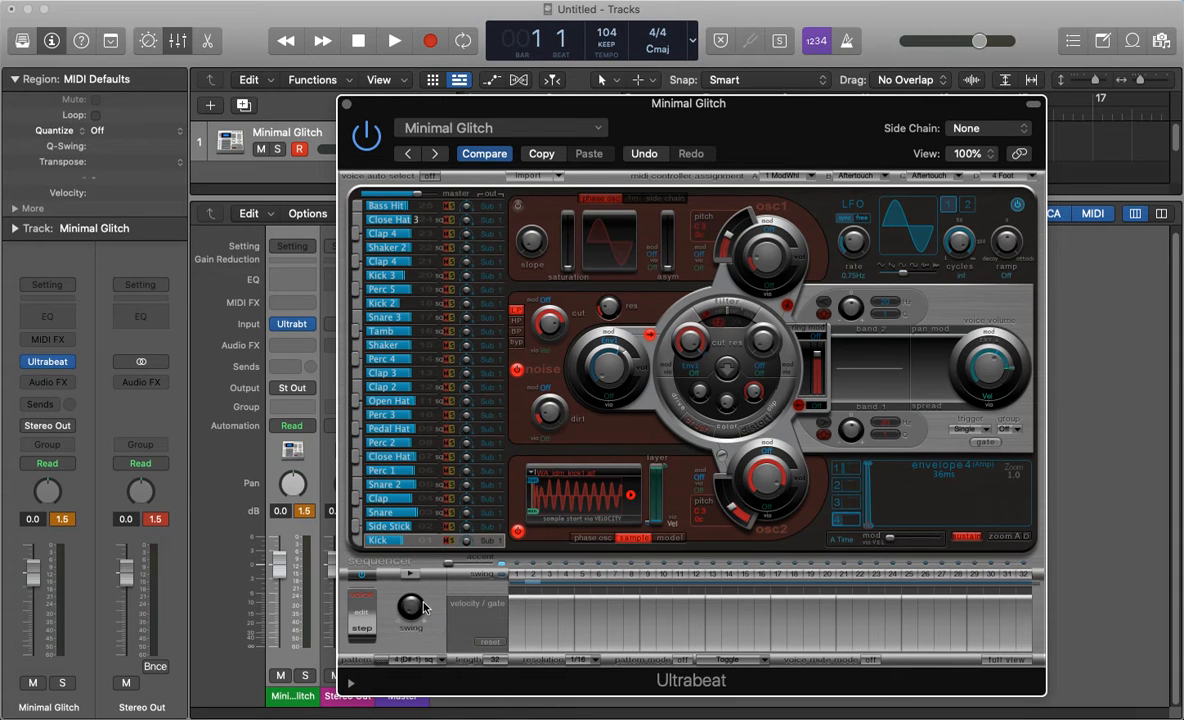
left_click(410, 575)
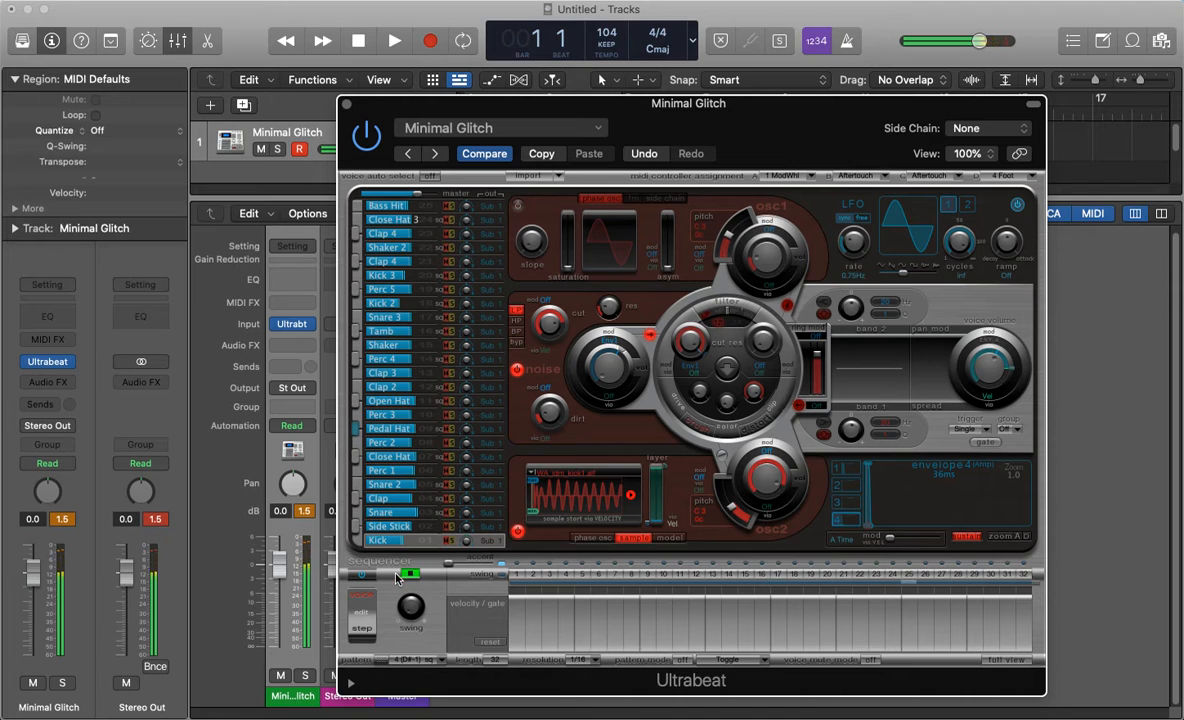
left_click(410, 575)
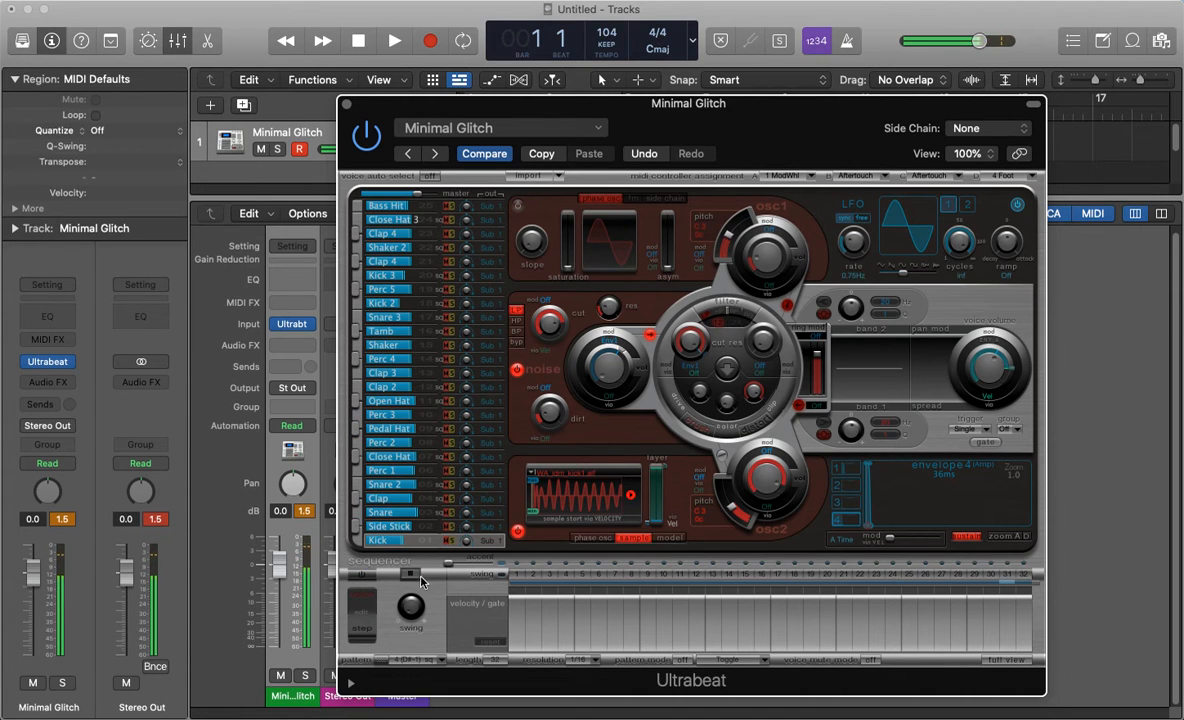
left_click(409, 575)
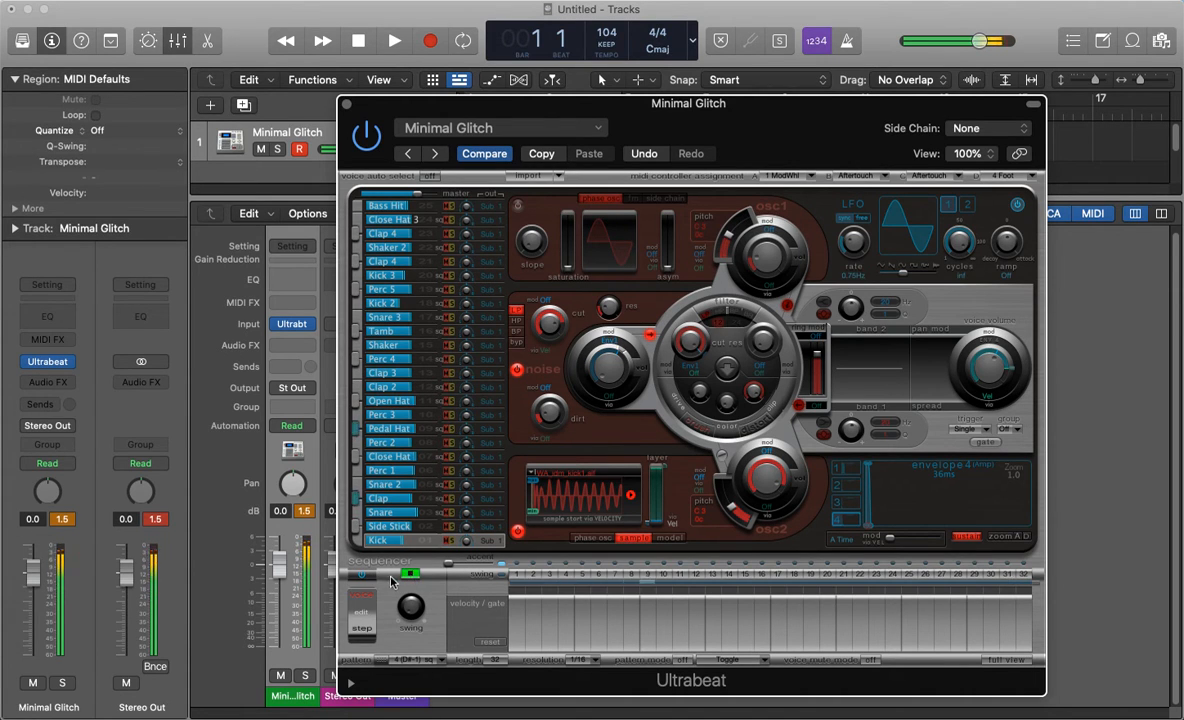
Turn off Ultrabeat's built-in sequencer.
left_click(366, 577)
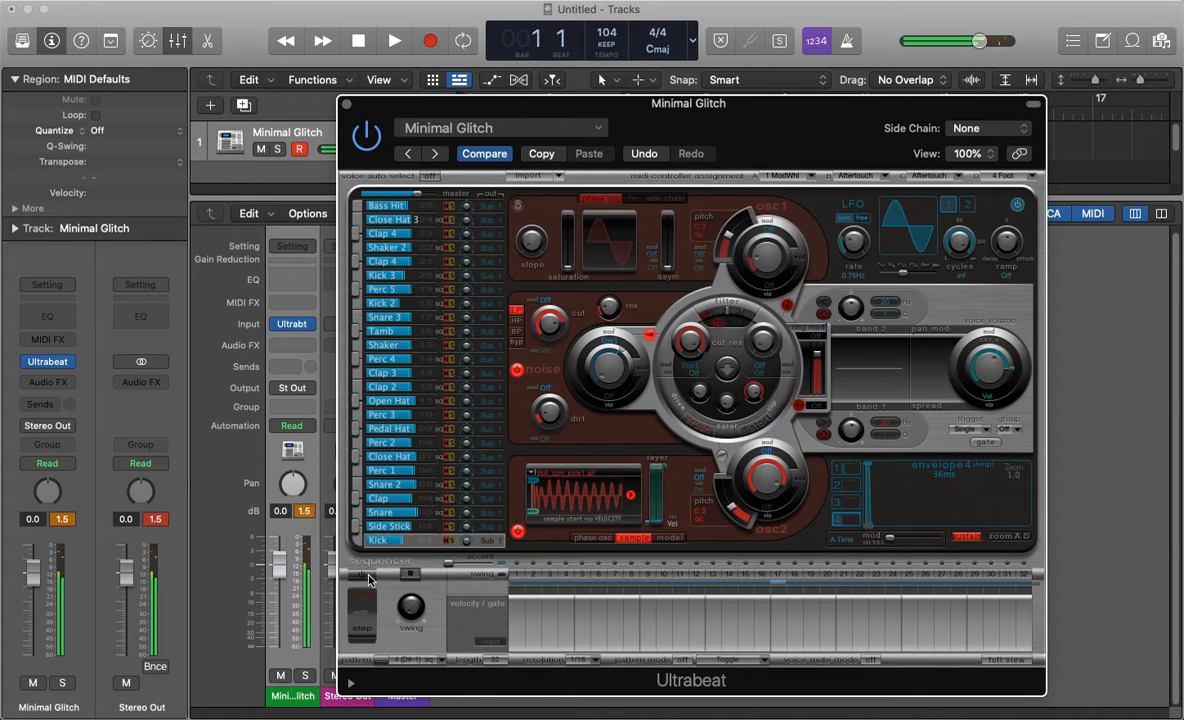
left_click(365, 577)
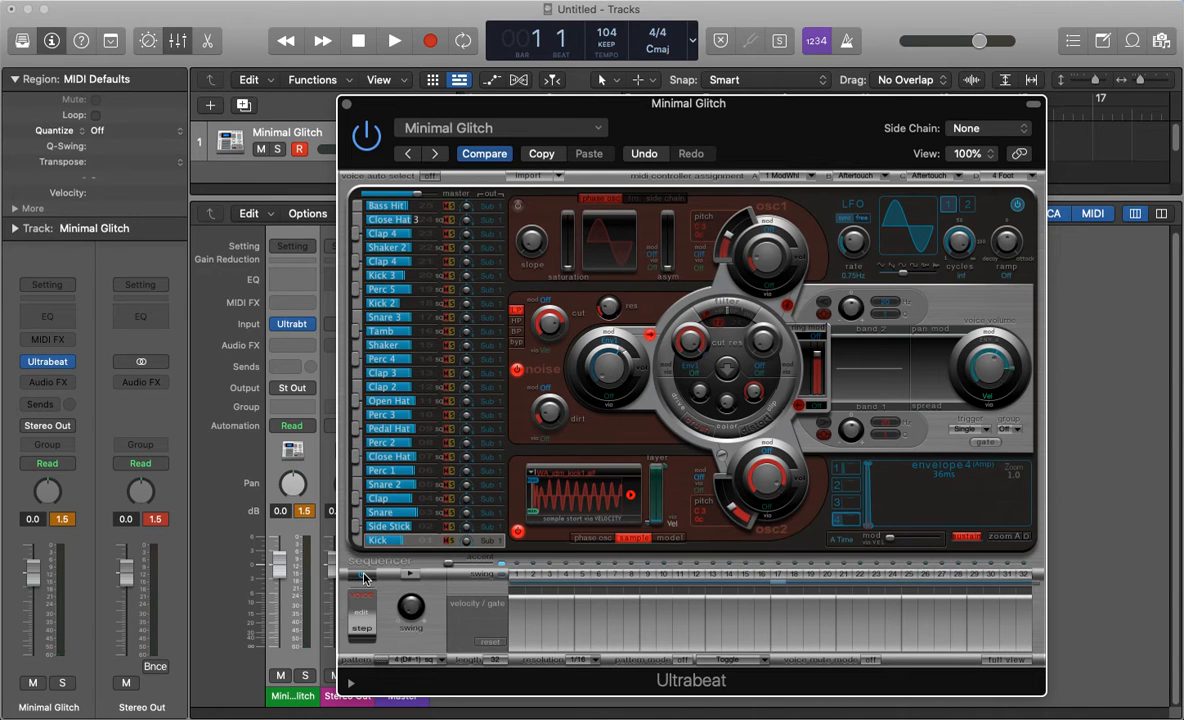
left_click(365, 577)
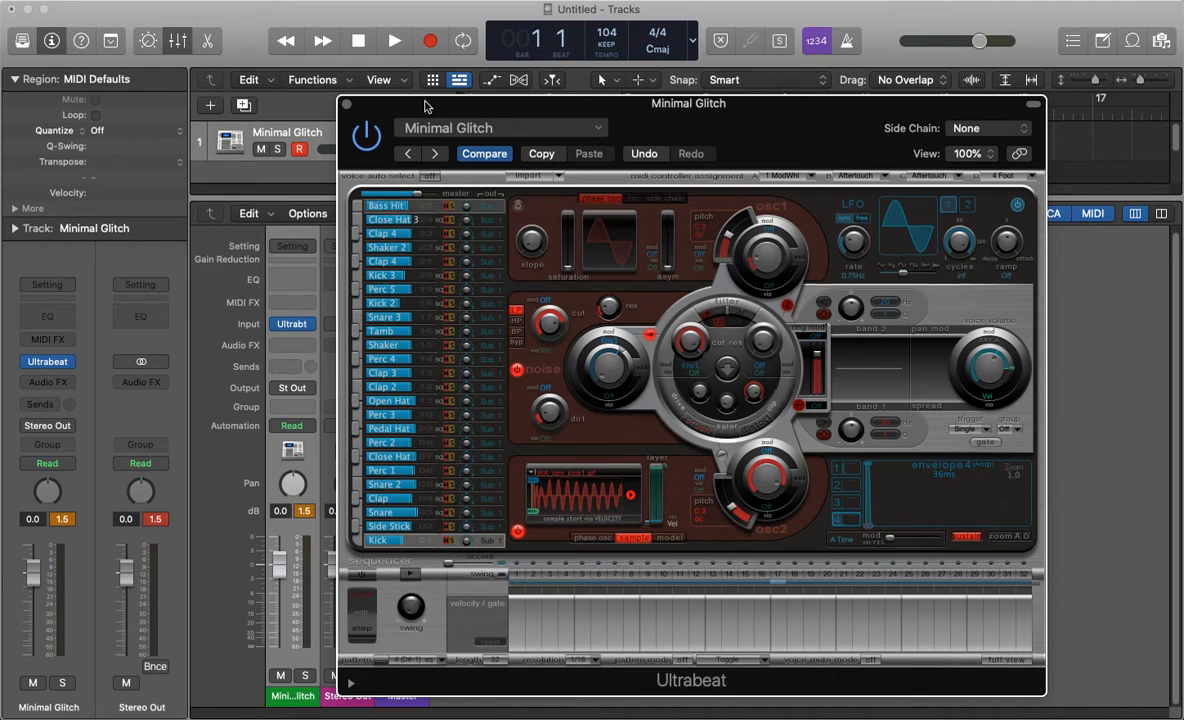
Place pattern 4 (D#-1) as a region at bar 1 of the Minimal Glitch track and play the project.
left_click_drag(426, 107, 789, 0)
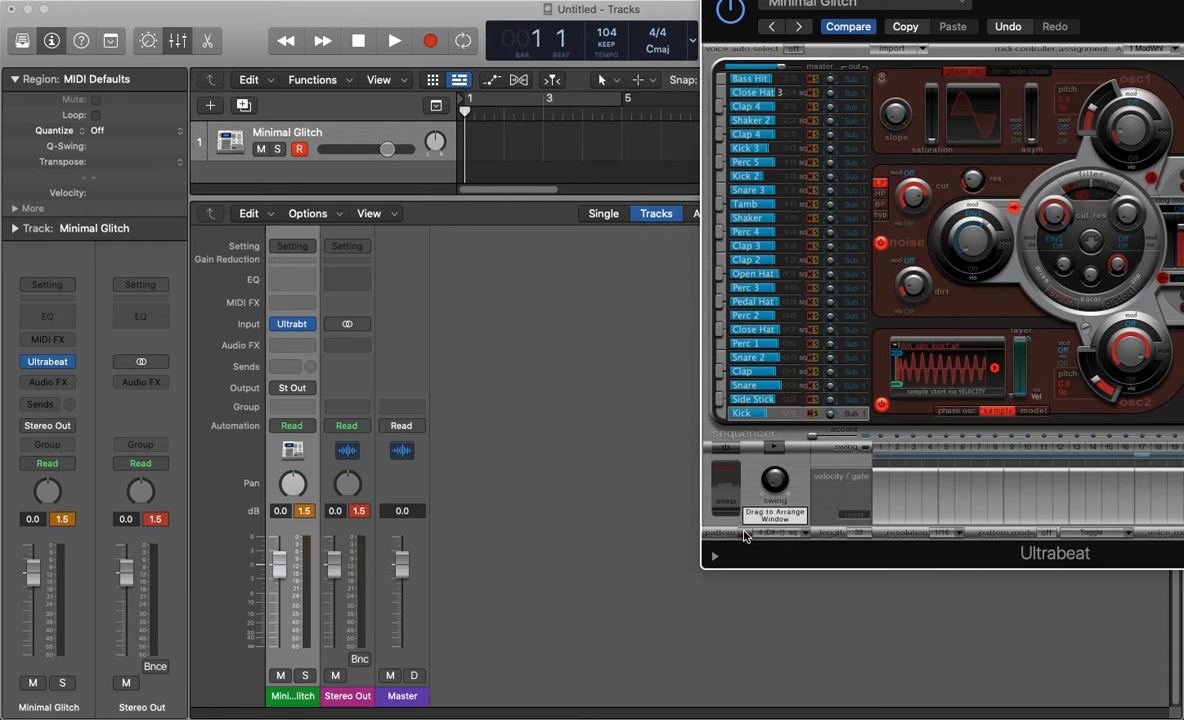
left_click_drag(745, 537, 490, 143)
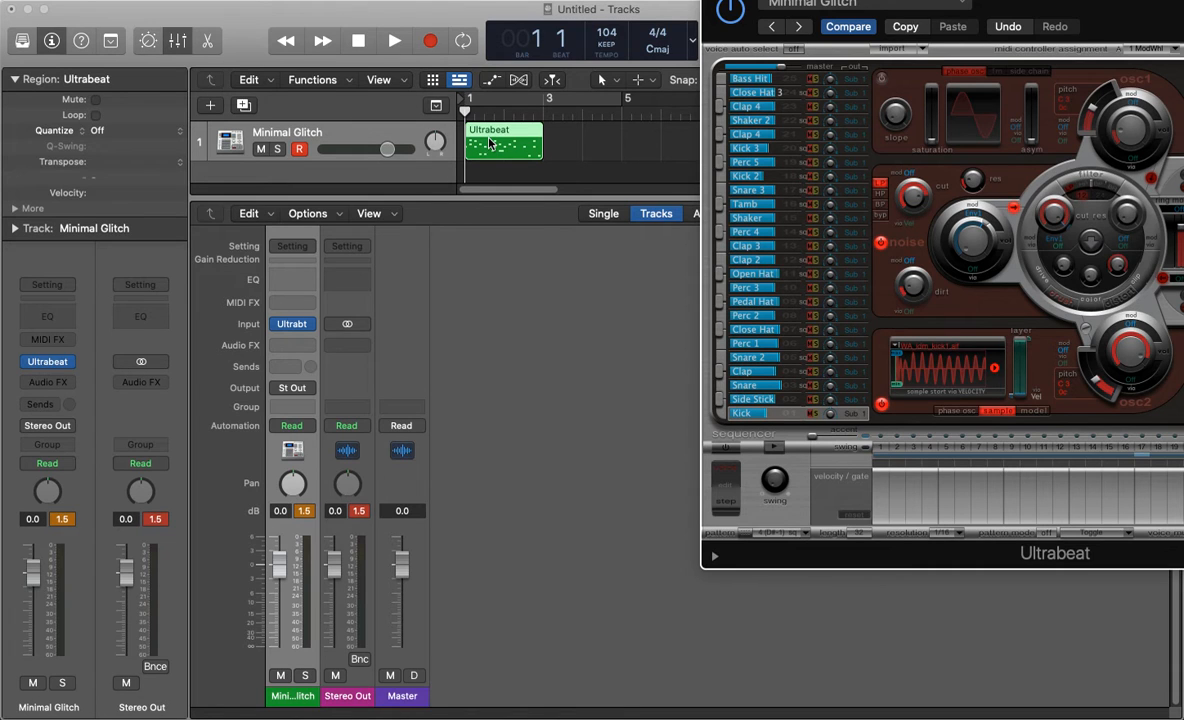
key("space")
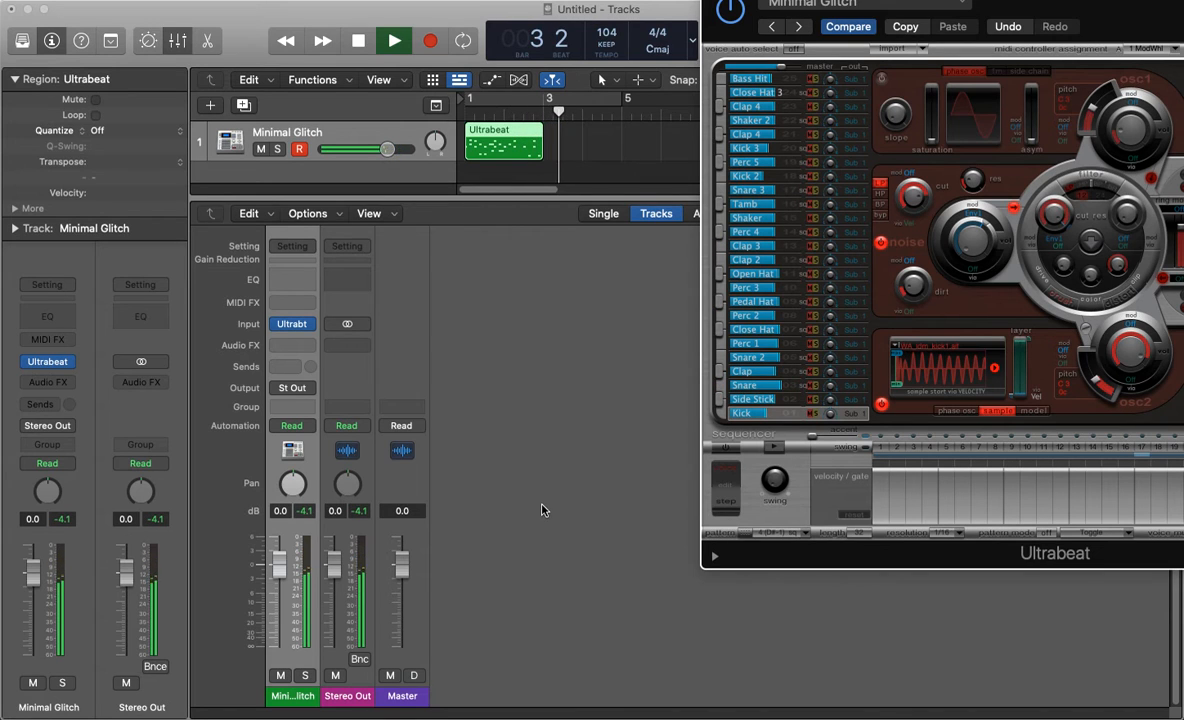
Compare the region's playback with Ultrabeat's built-in sequencer turned on, turn the sequencer off again and stop playback.
key("space")
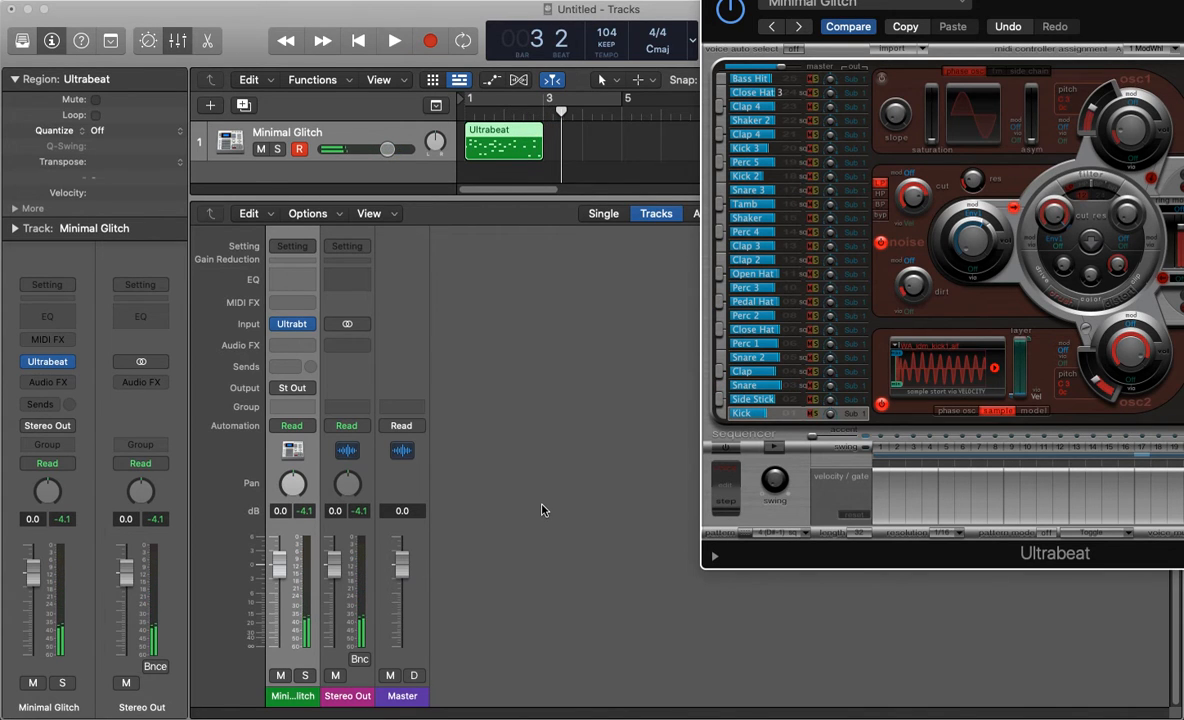
left_click(728, 448)
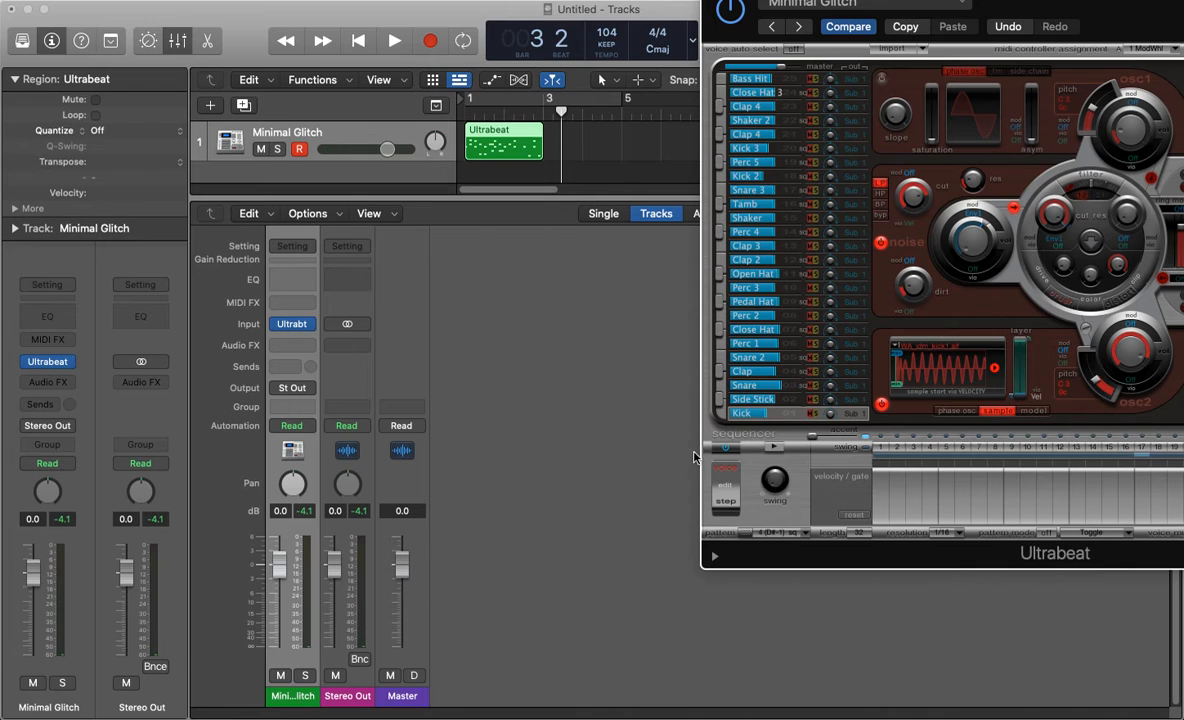
key("space")
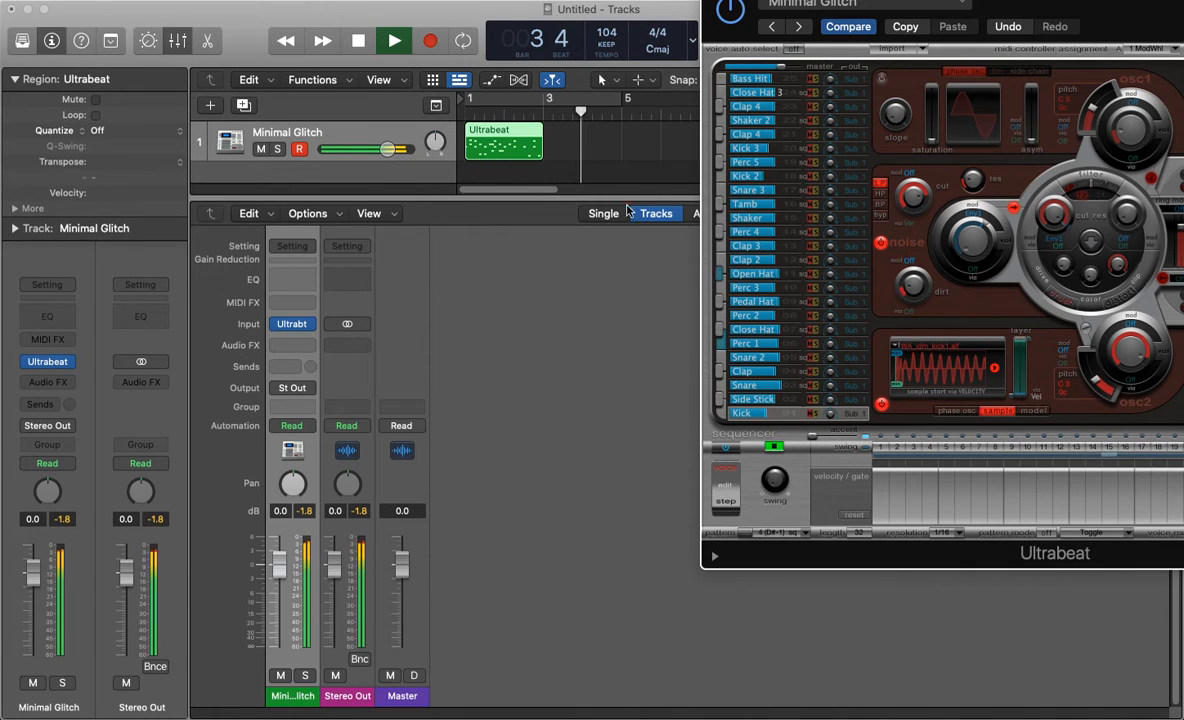
left_click(728, 450)
key("space")
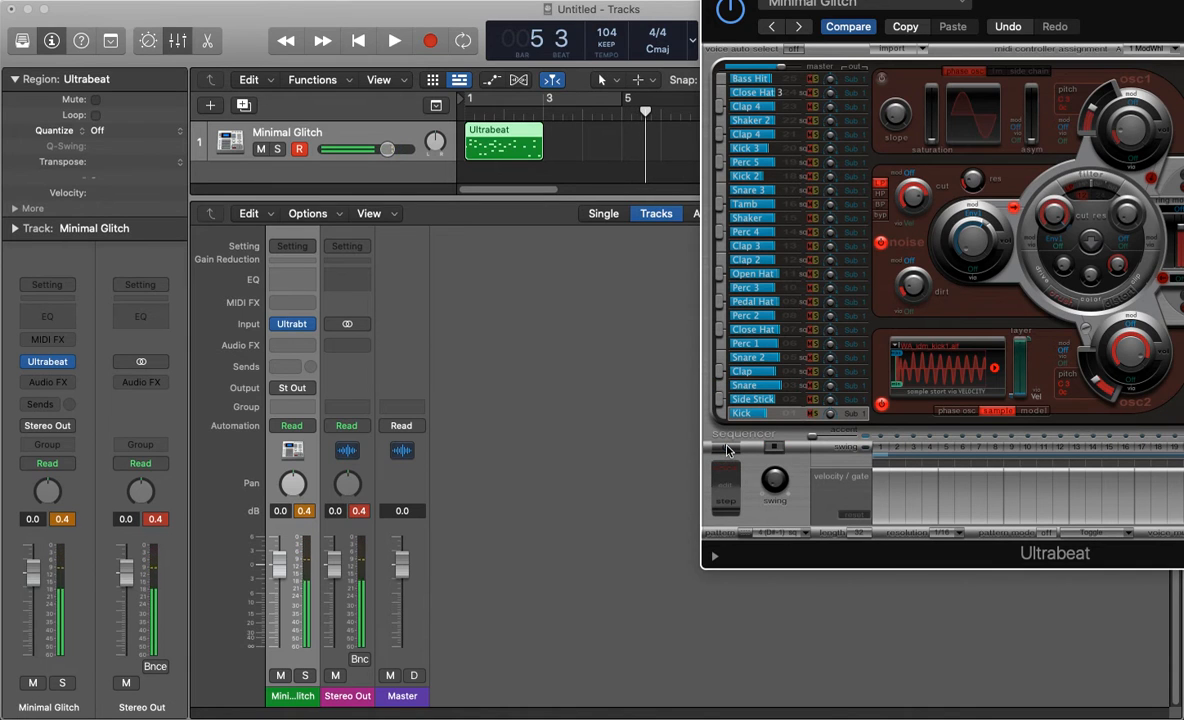
Enlarge the Tracks area above the mixer and close the Ultrabeat plug-in window.
left_click(471, 128)
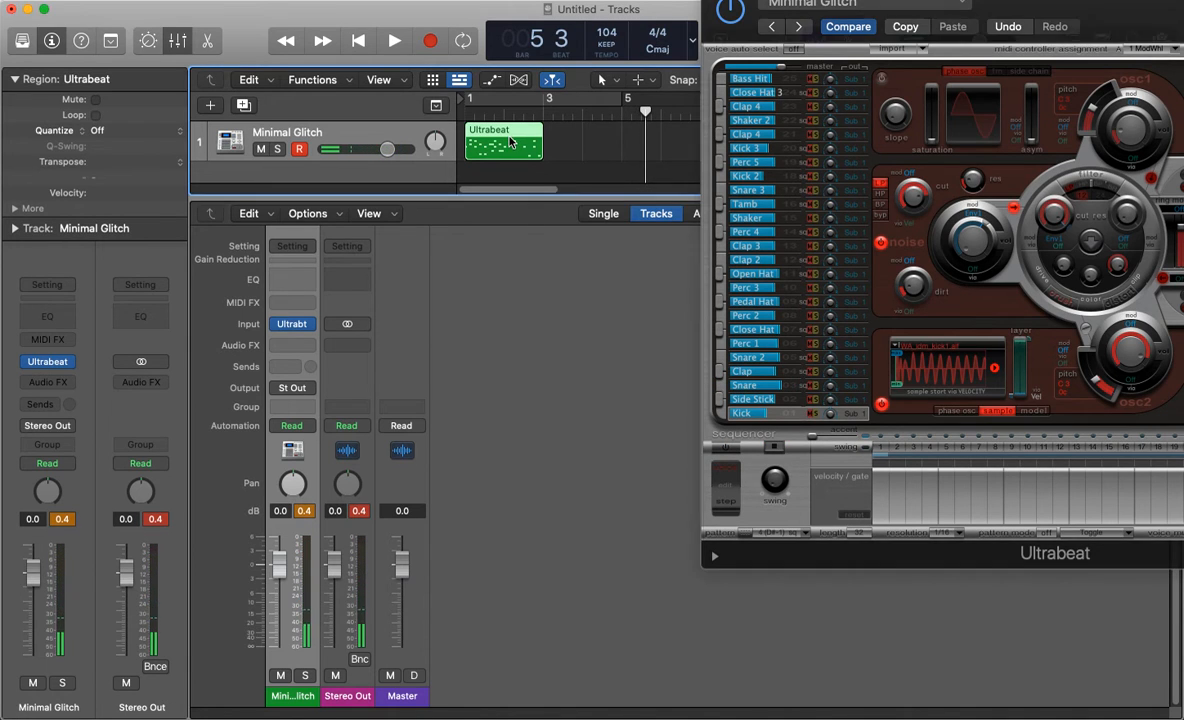
left_click_drag(488, 199, 490, 322)
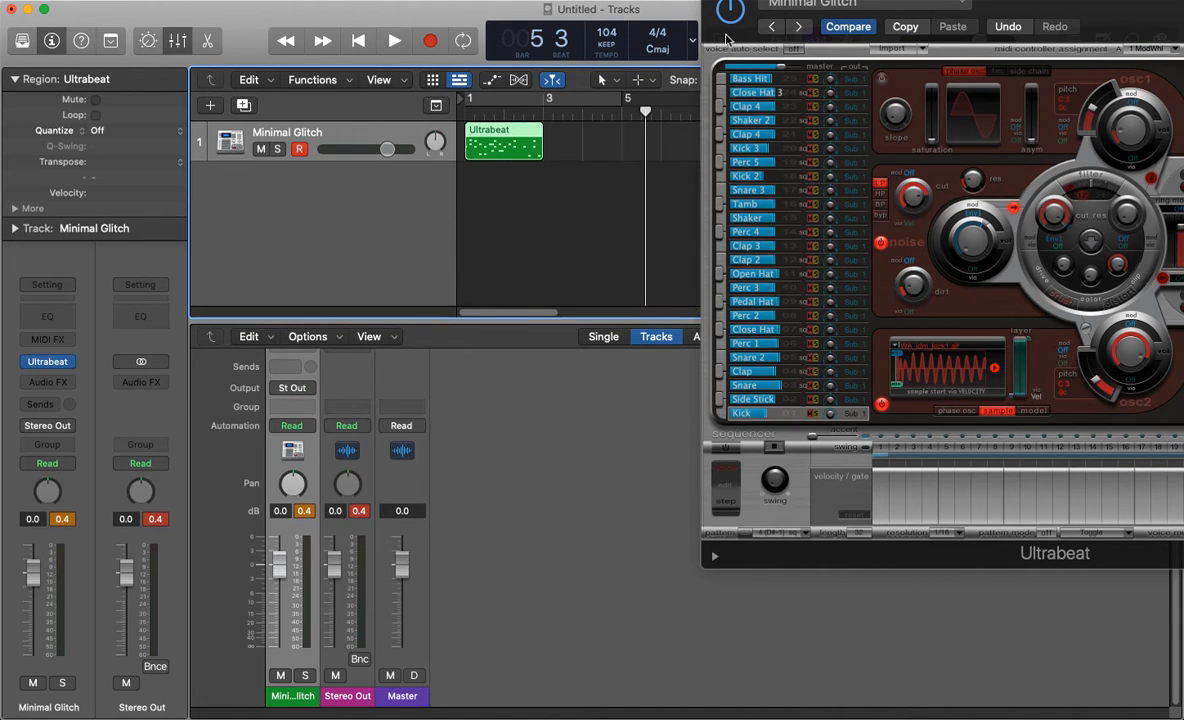
left_click(714, 26)
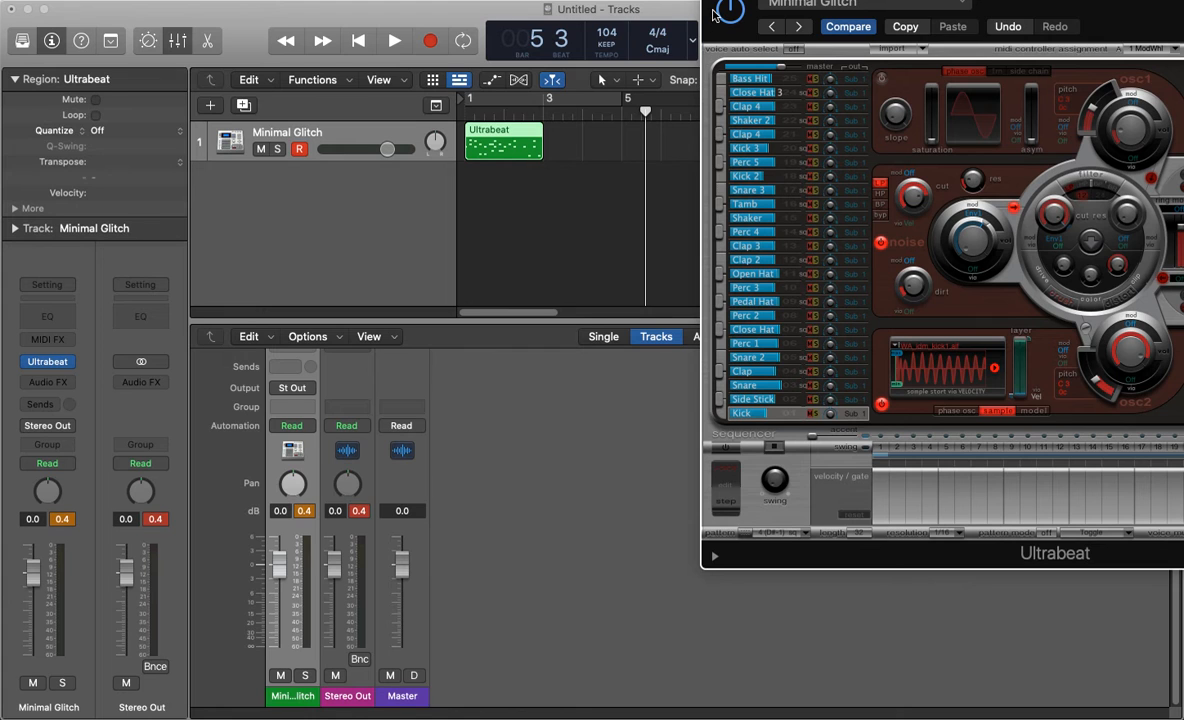
left_click_drag(716, 6, 608, 258)
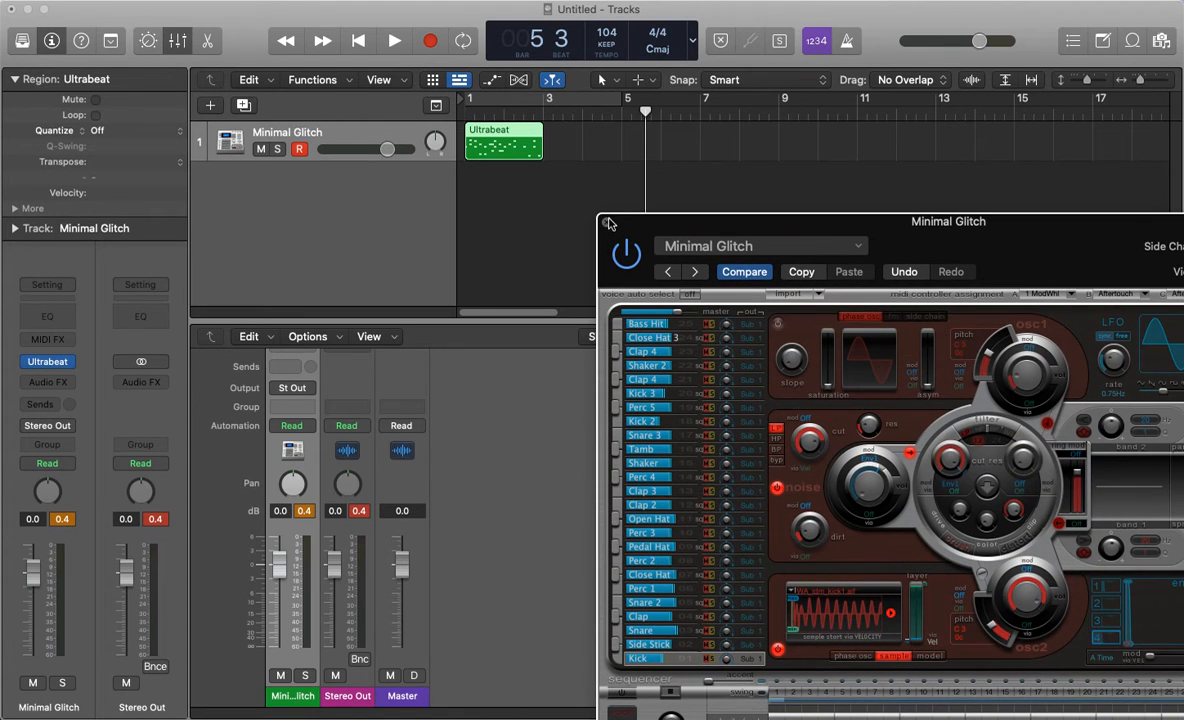
left_click(608, 224)
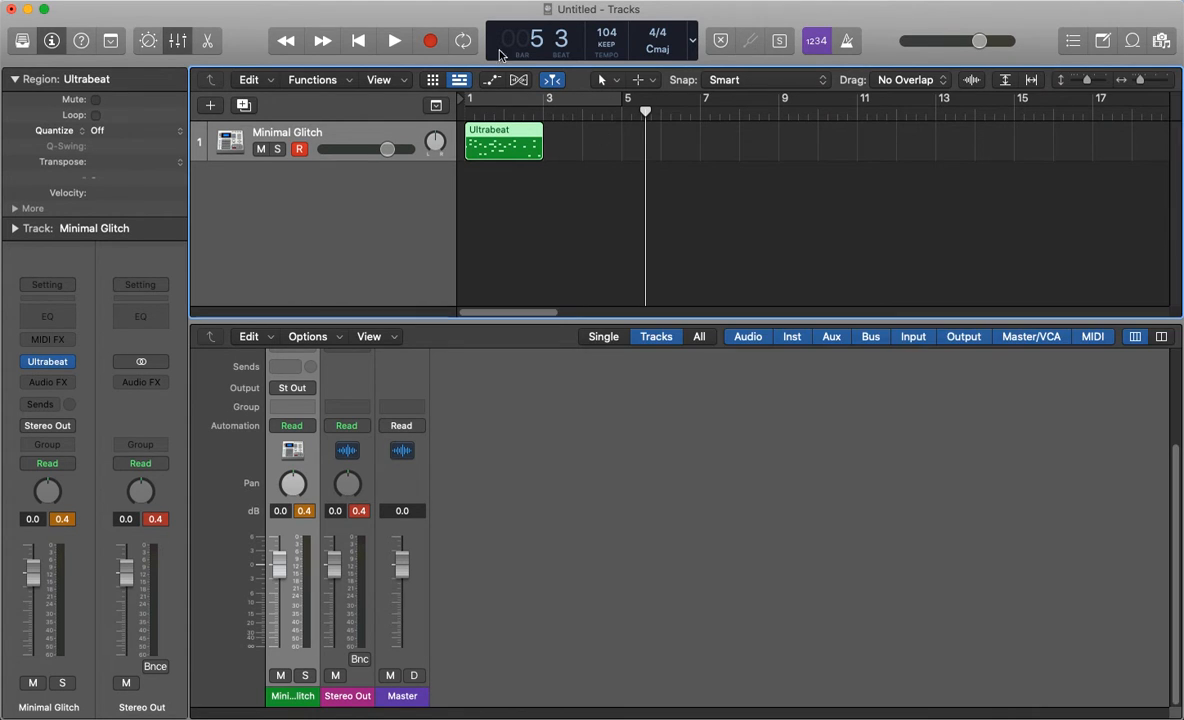
left_click(47, 366)
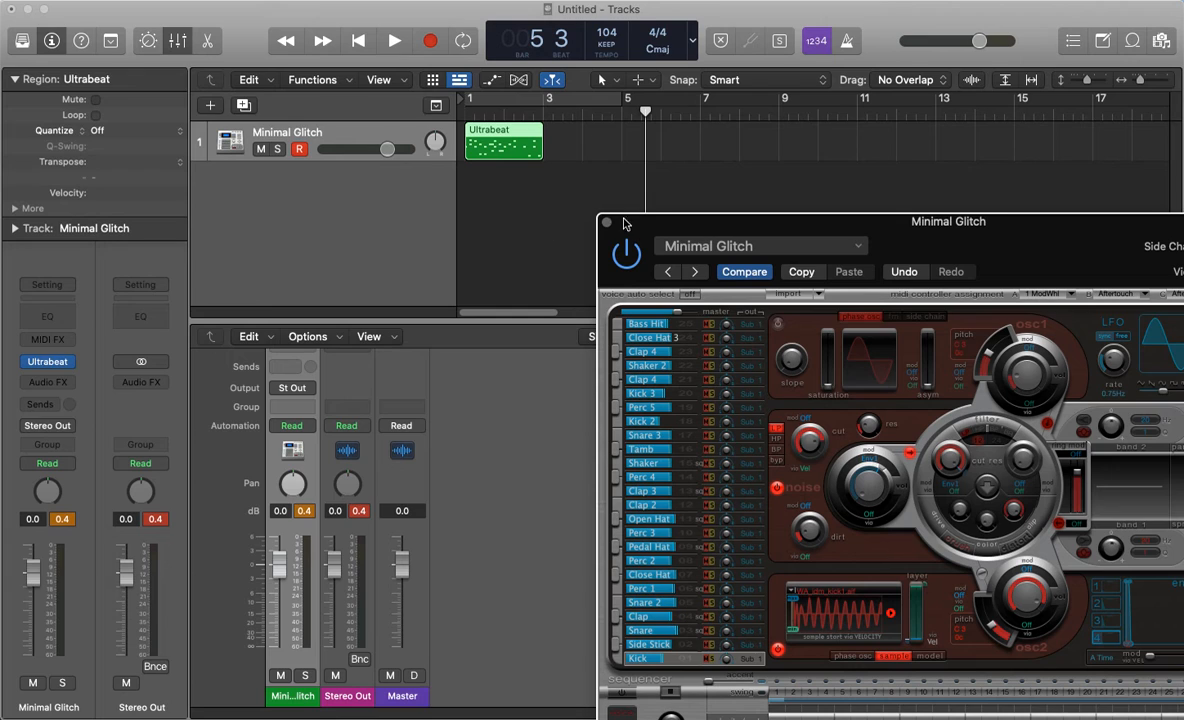
left_click(605, 225)
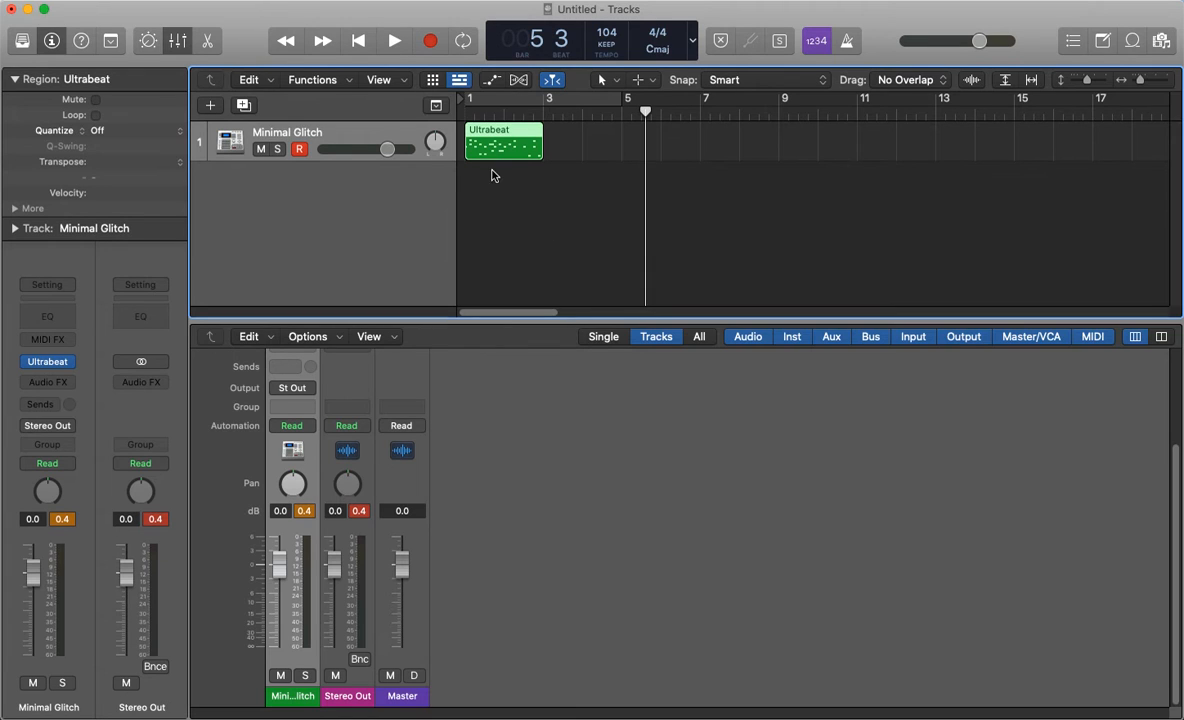
Loop the Ultrabeat region on the Minimal Glitch track, play it, and give the mixer slightly more height.
left_click(470, 106)
key("space")
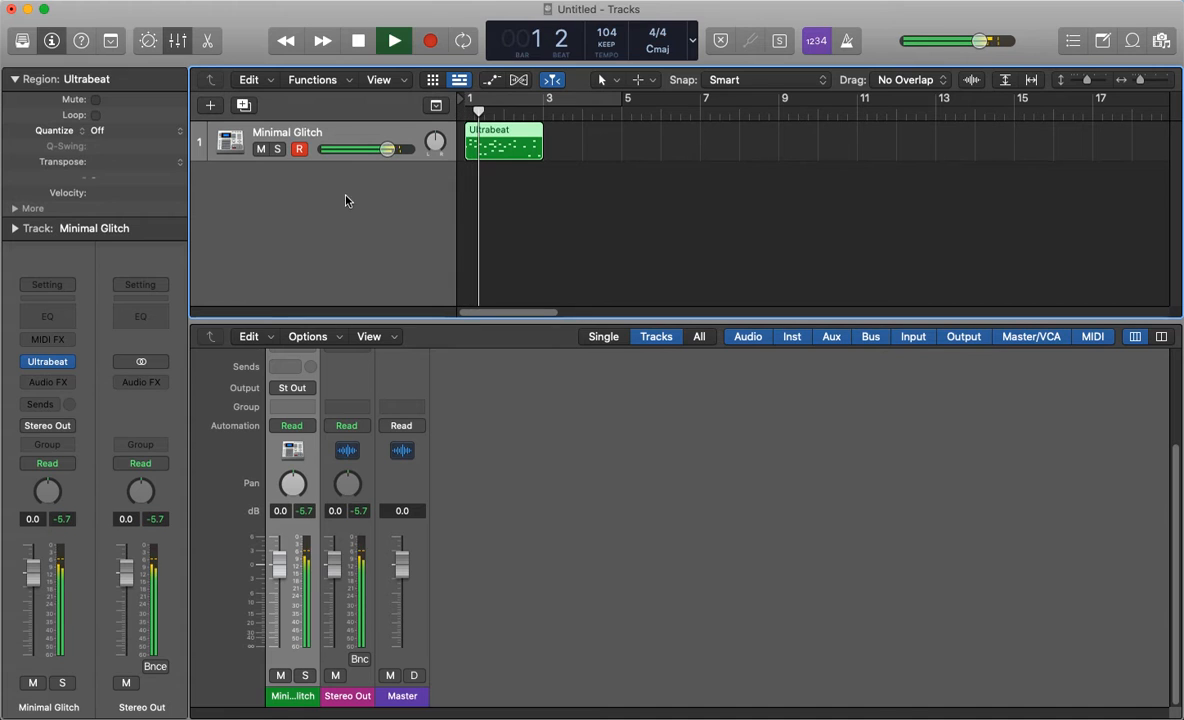
key("space")
left_click(96, 115)
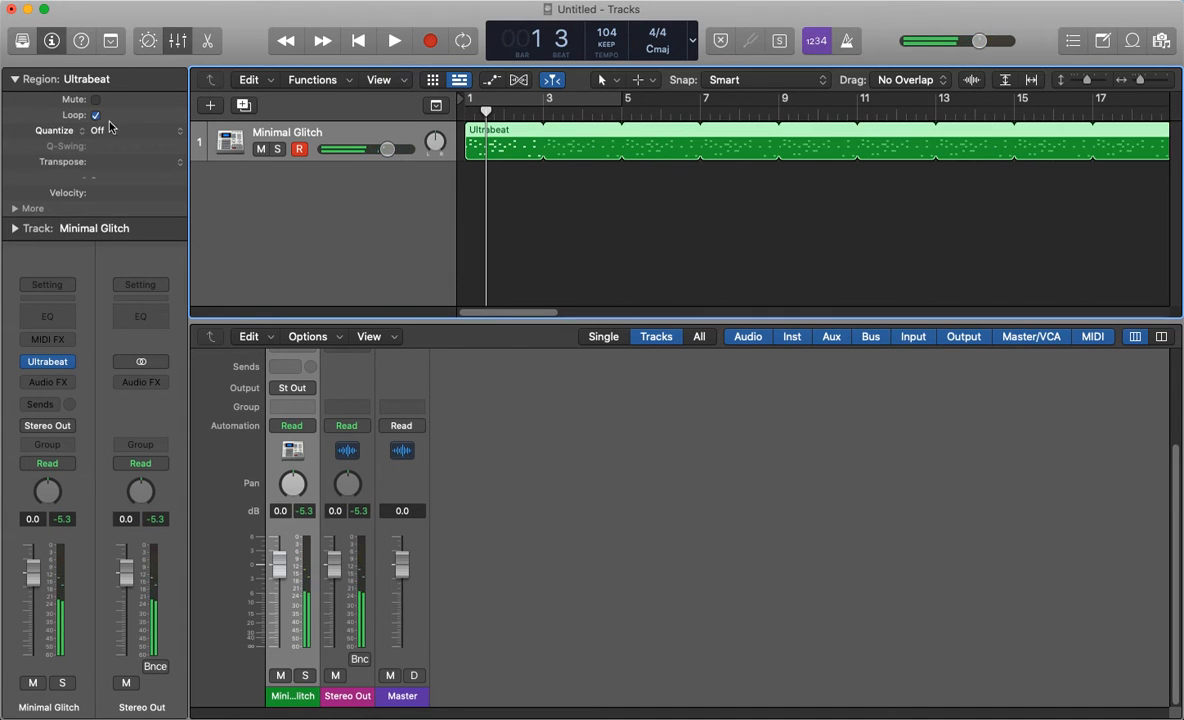
key("space")
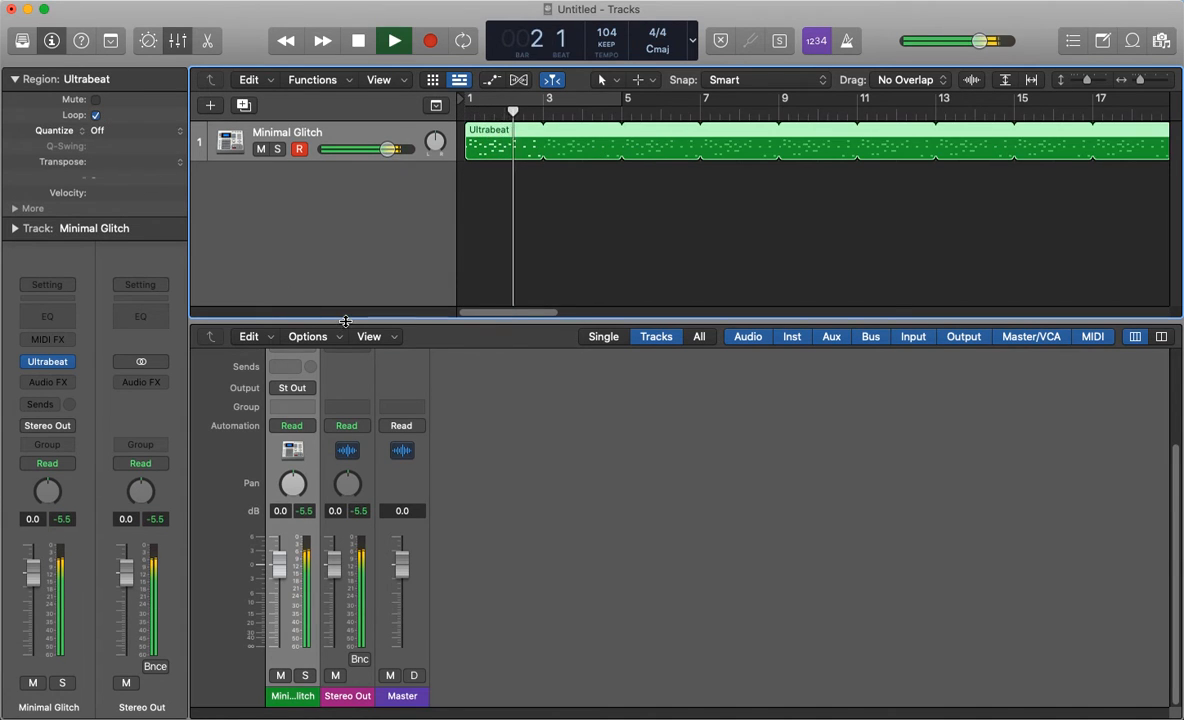
left_click_drag(345, 321, 339, 275)
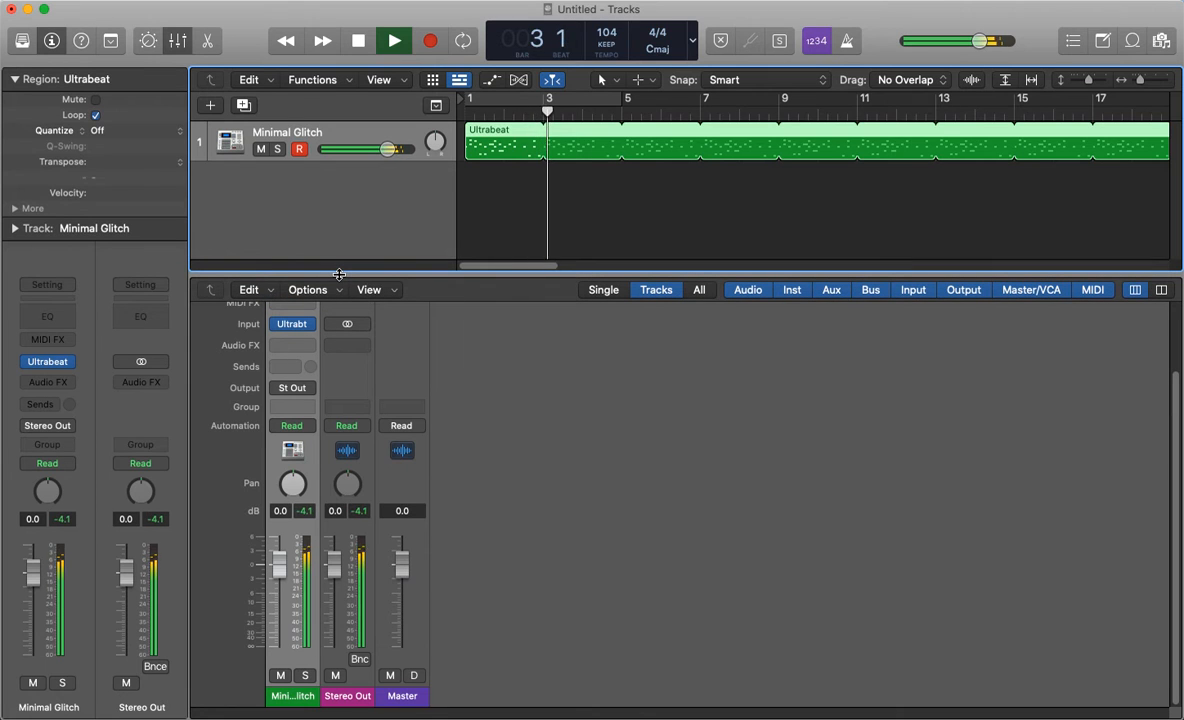
Stop playback, set the project tempo to 135 and audition the looped region.
key("space")
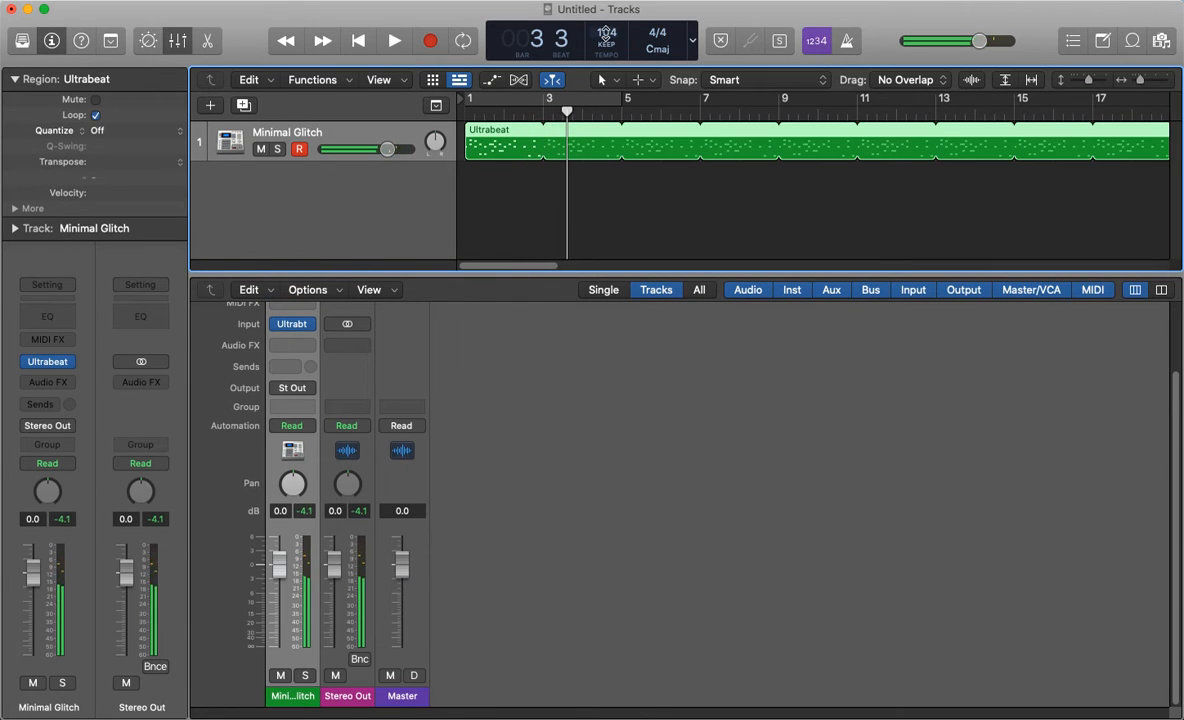
key("space")
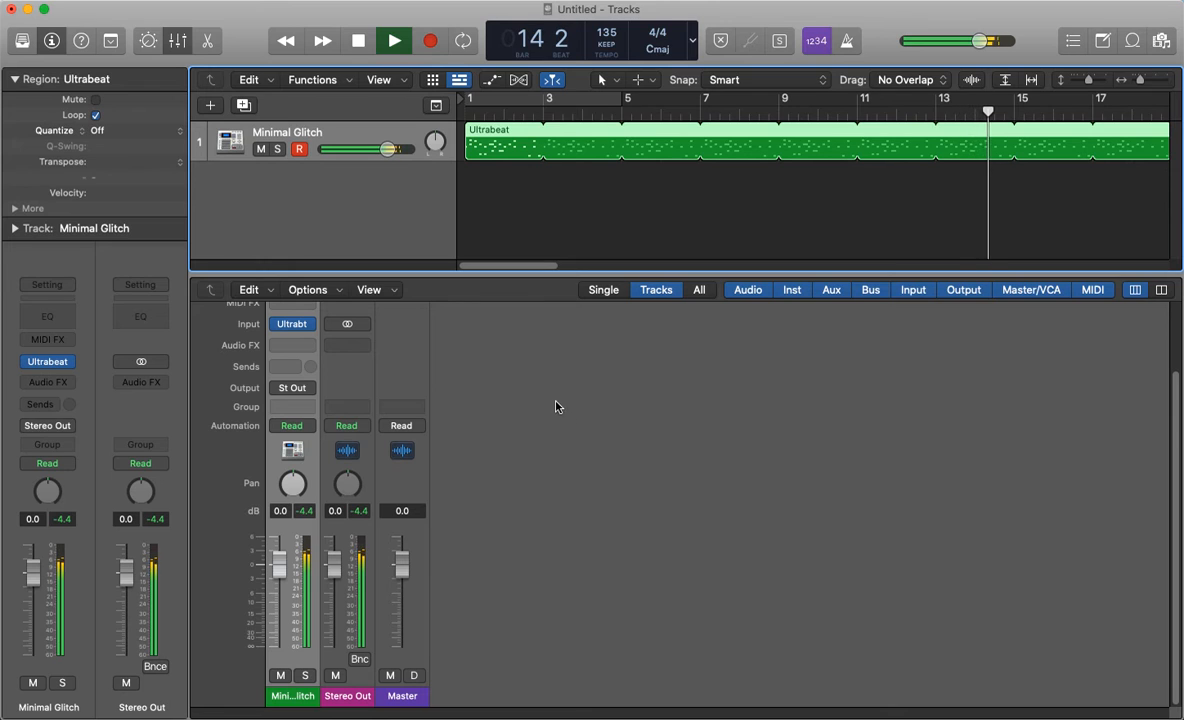
key("space")
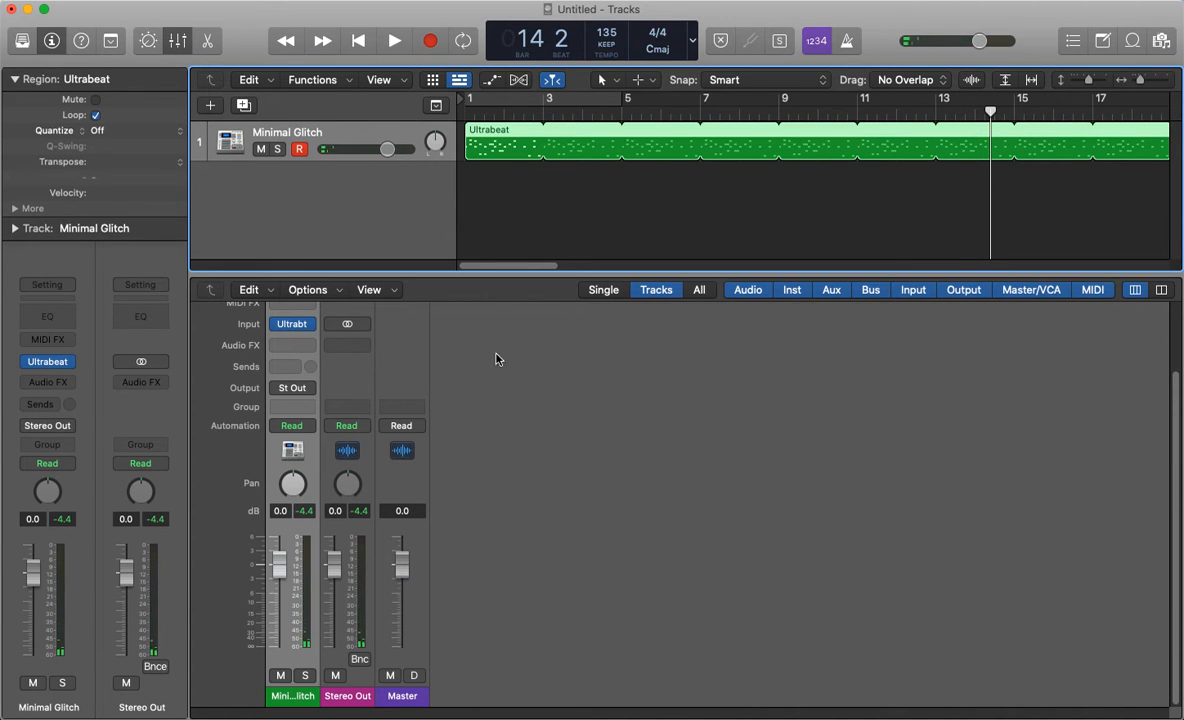
Insert the stereo Ringshifter modulation effect on the Minimal Glitch channel strip and move its window clear of the track.
left_click(308, 347)
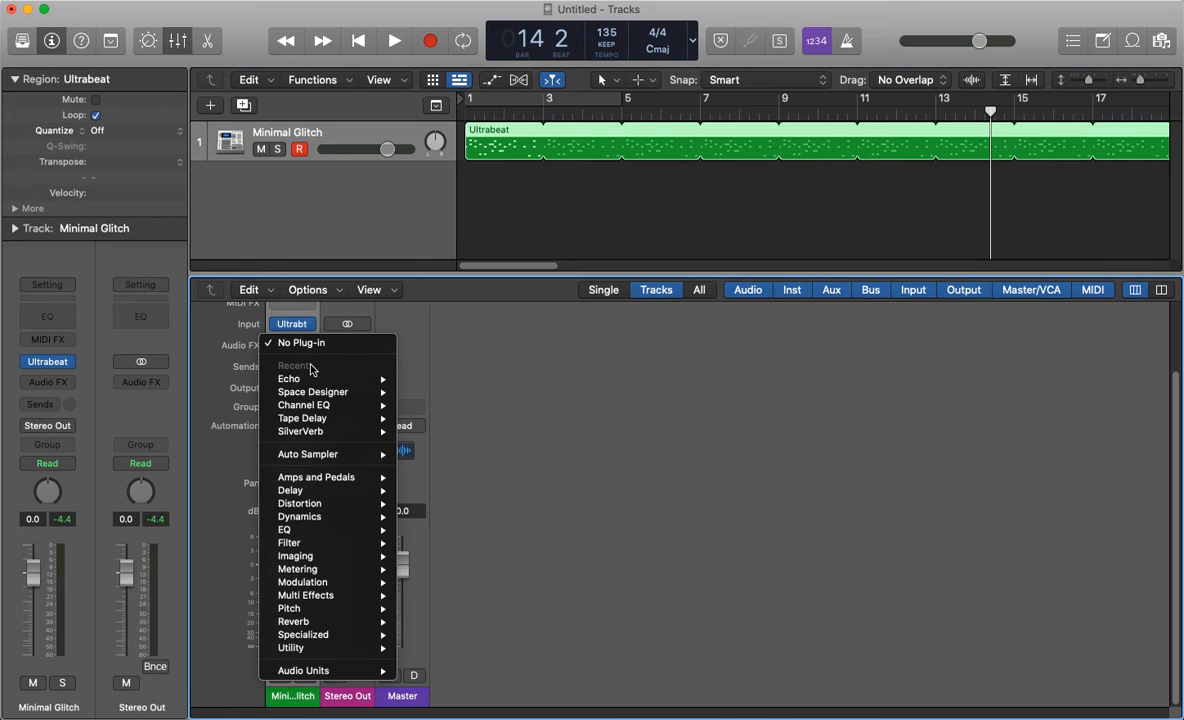
mouse_move(350, 598)
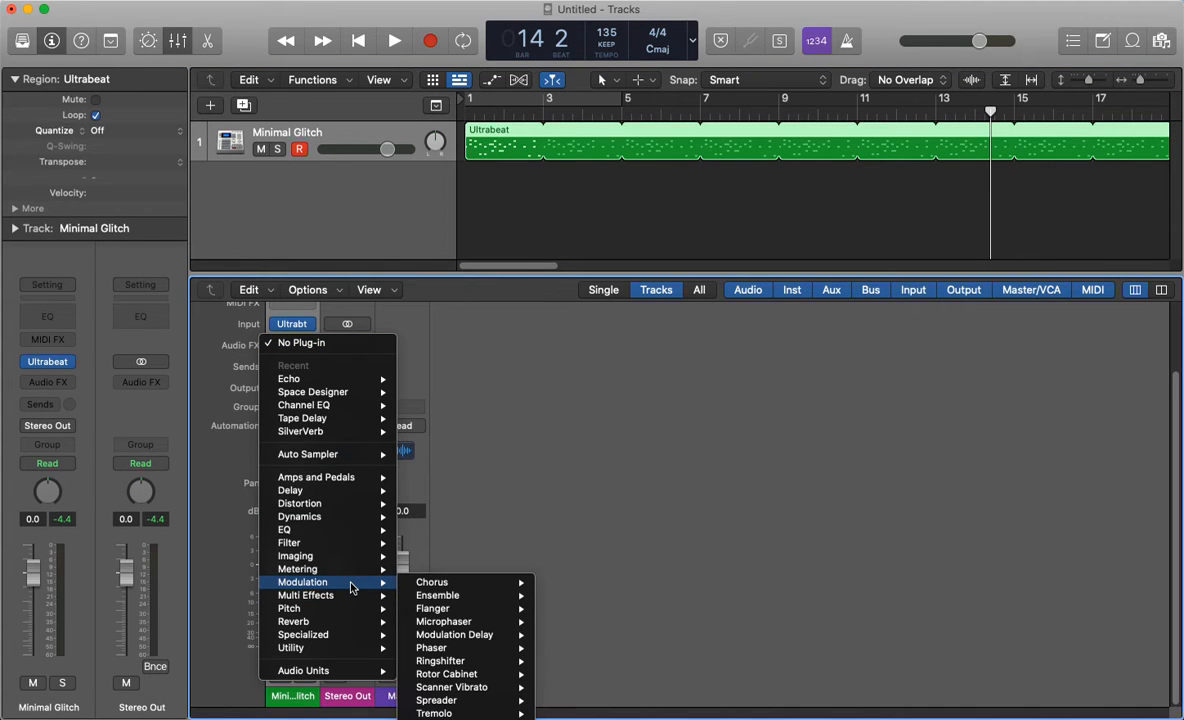
mouse_move(479, 663)
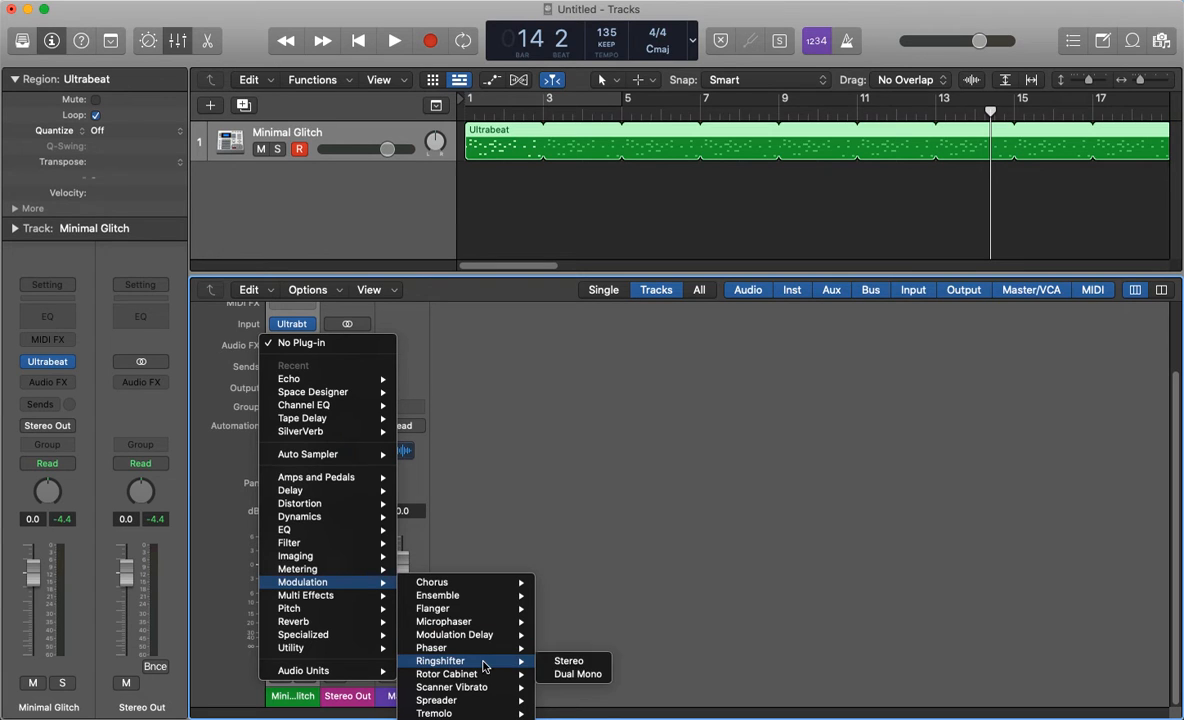
left_click(568, 662)
left_click_drag(440, 101, 510, 259)
Audition Ringshifter's Groove Shadow 01 and load Groove Shadow 02 during playback, turning the latter's frequency to -2130 Hz.
key("space")
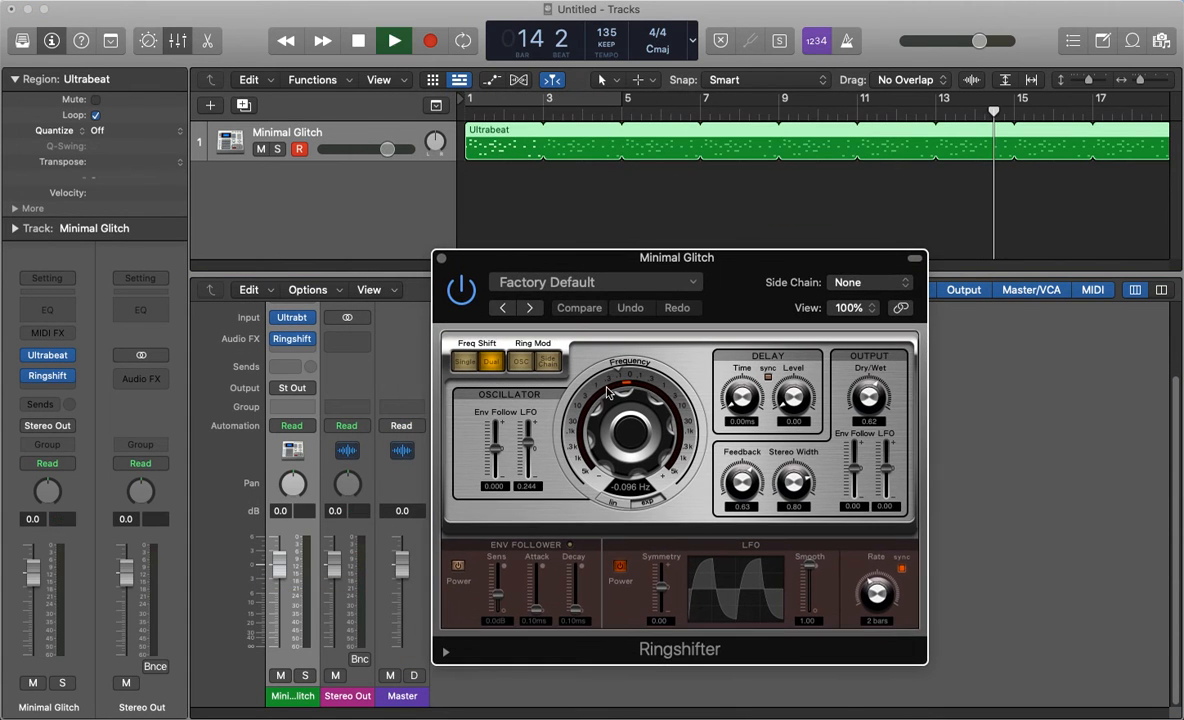
left_click(529, 308)
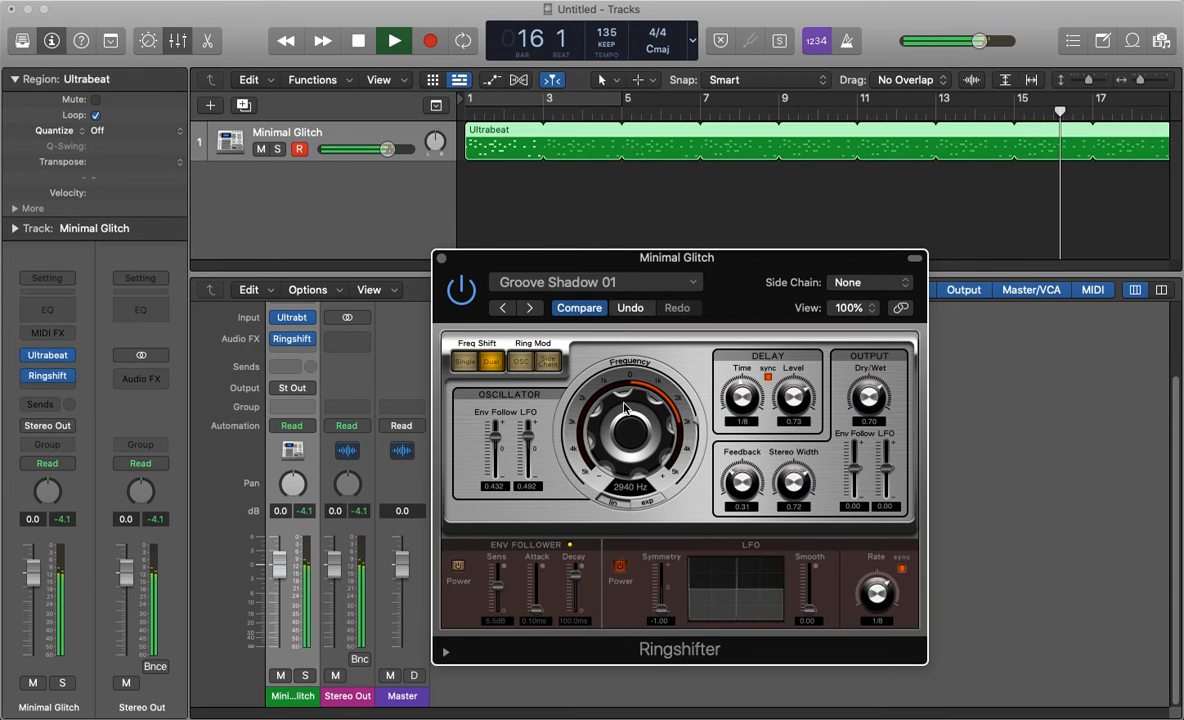
mouse_move(622, 405)
left_mouse_down()
mouse_move(613, 455)
mouse_move(601, 396)
mouse_move(606, 406)
left_mouse_up()
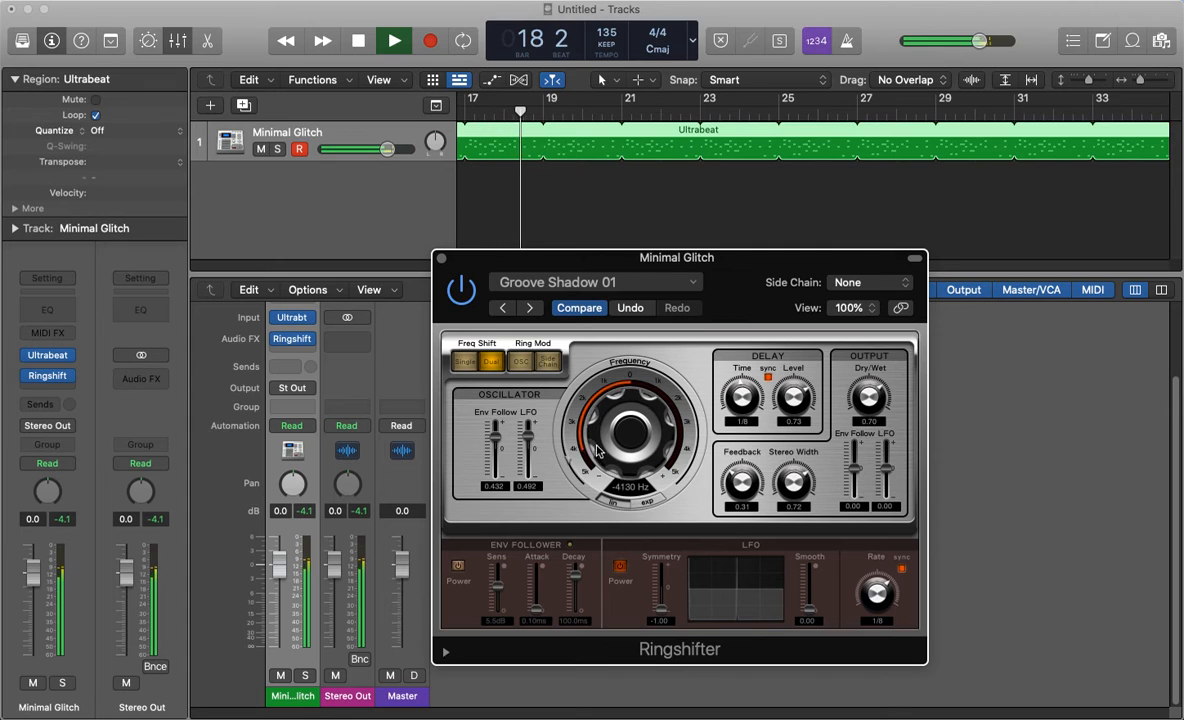
left_click(531, 308)
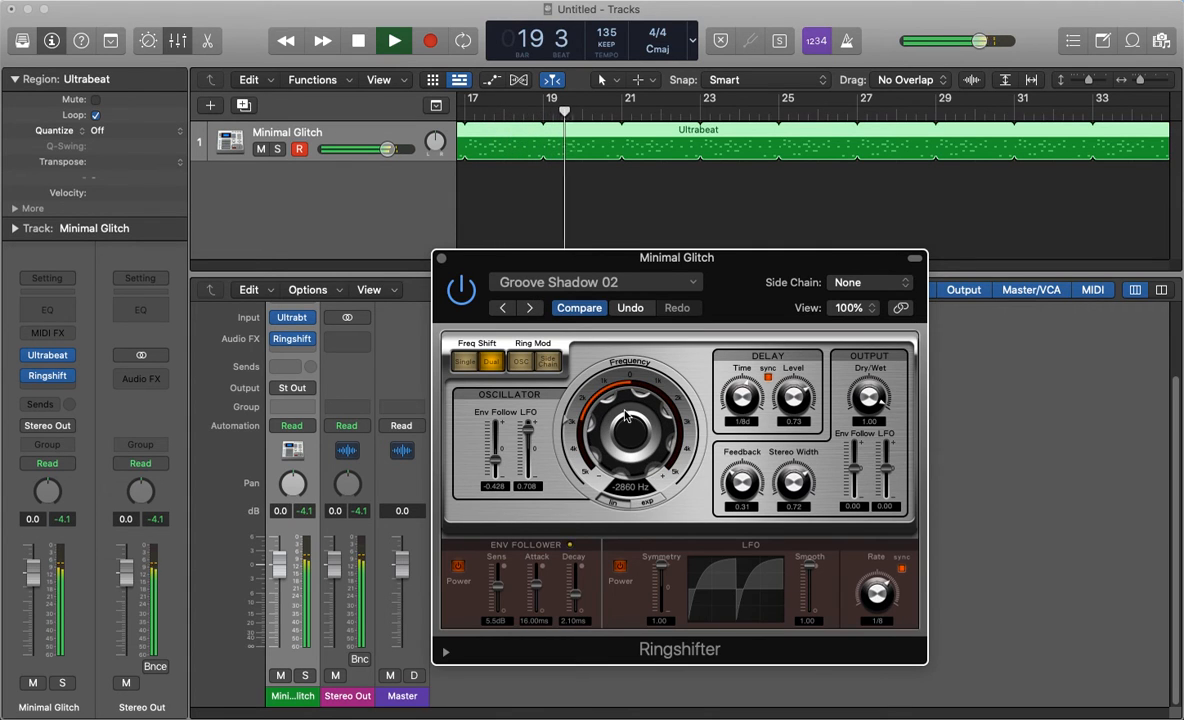
left_click_drag(624, 426, 623, 410)
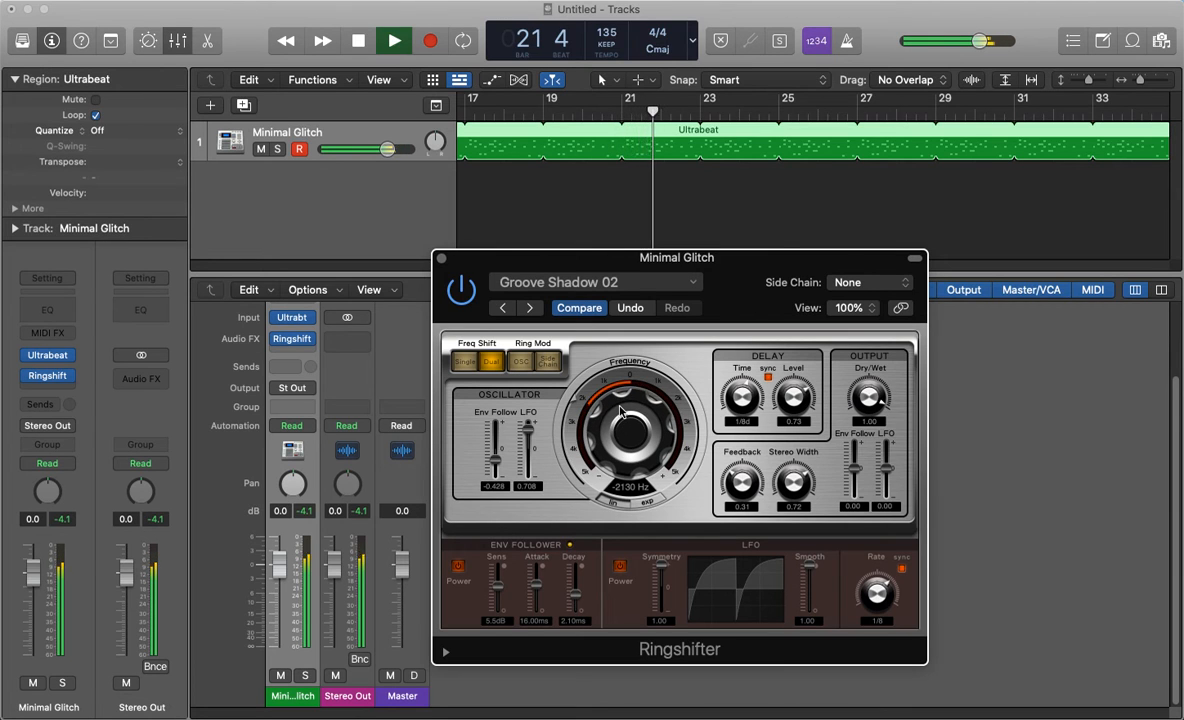
key("space")
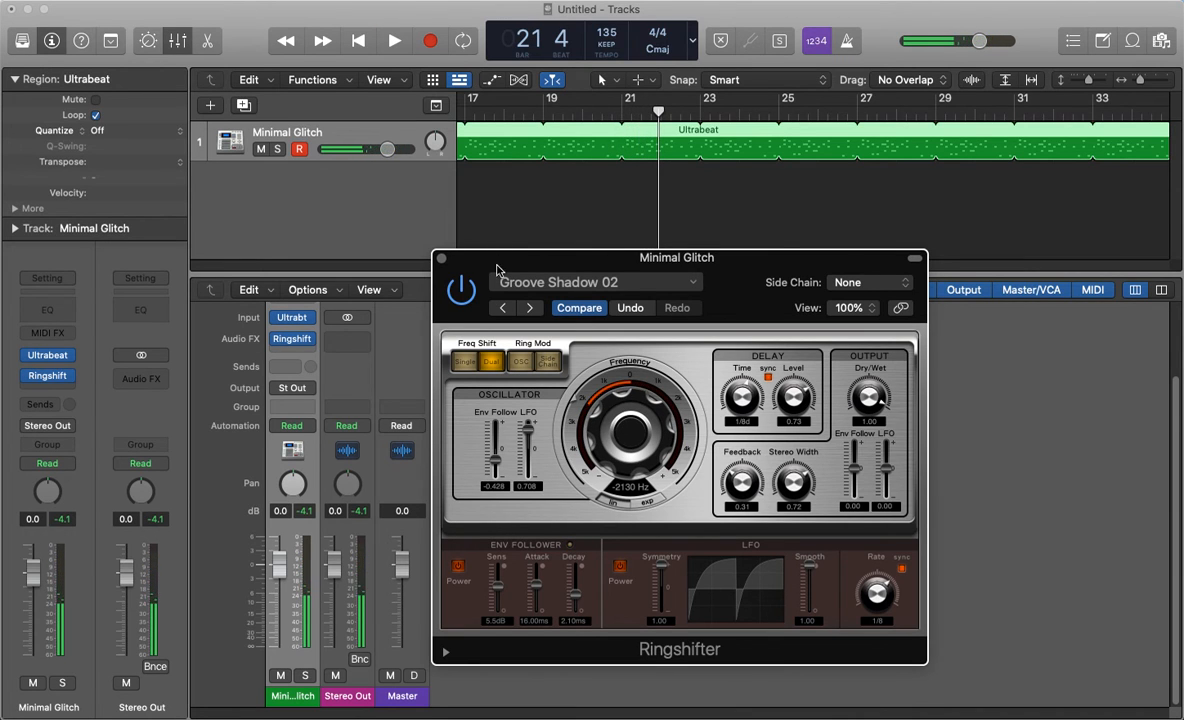
Return the playhead to bar 1, set the Minimal Glitch automation mode to Latch and Ringshifter's frequency to -1260 Hz.
left_click_drag(462, 257, 490, 217)
mouse_move(621, 388)
left_mouse_down()
mouse_move(621, 360)
mouse_move(621, 375)
left_mouse_up()
key("Return")
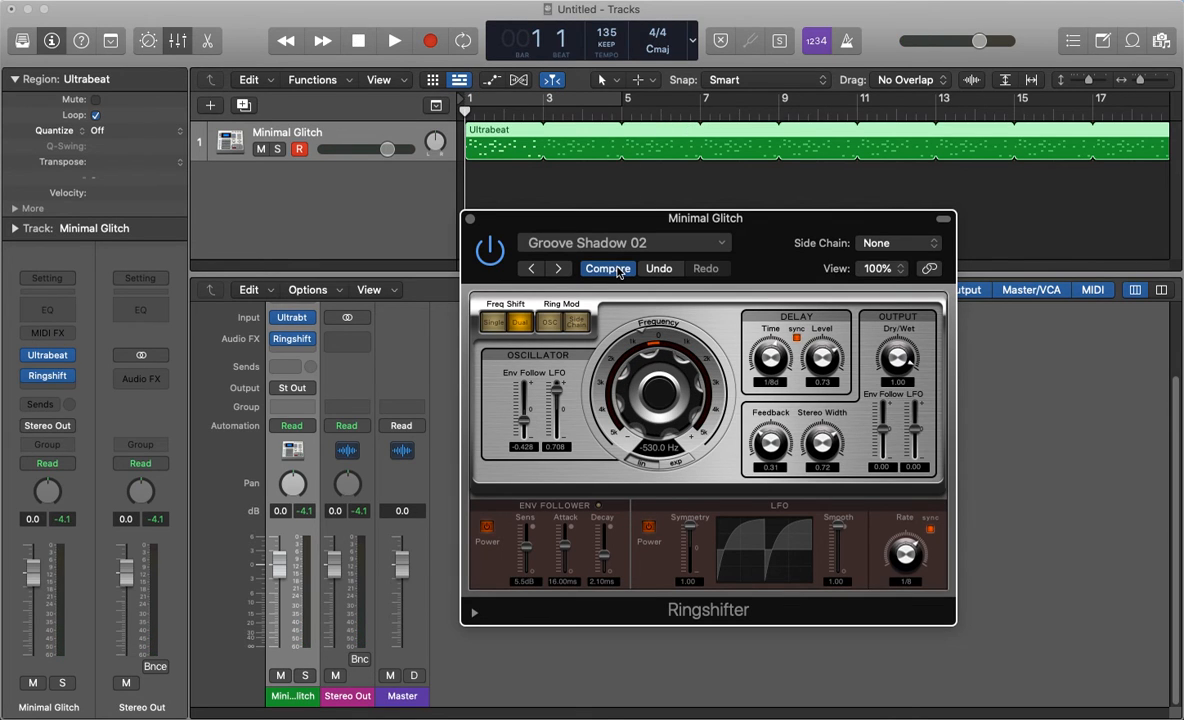
left_click(309, 428)
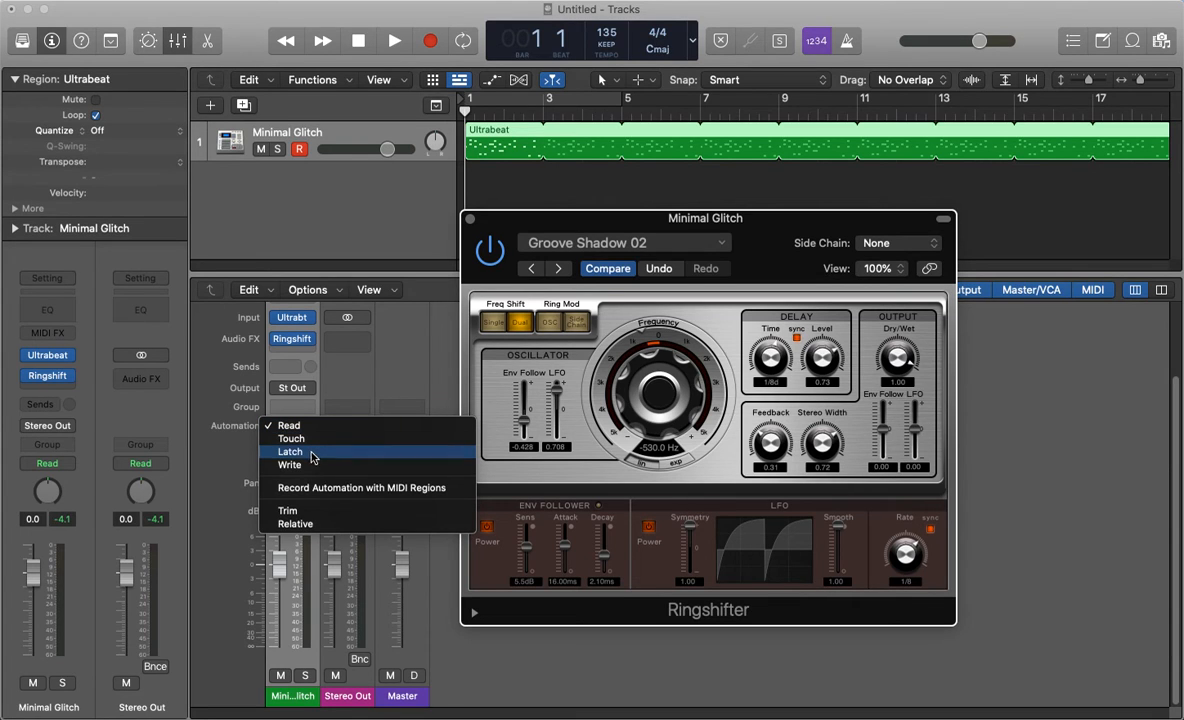
left_click(312, 452)
left_click_drag(640, 400, 639, 404)
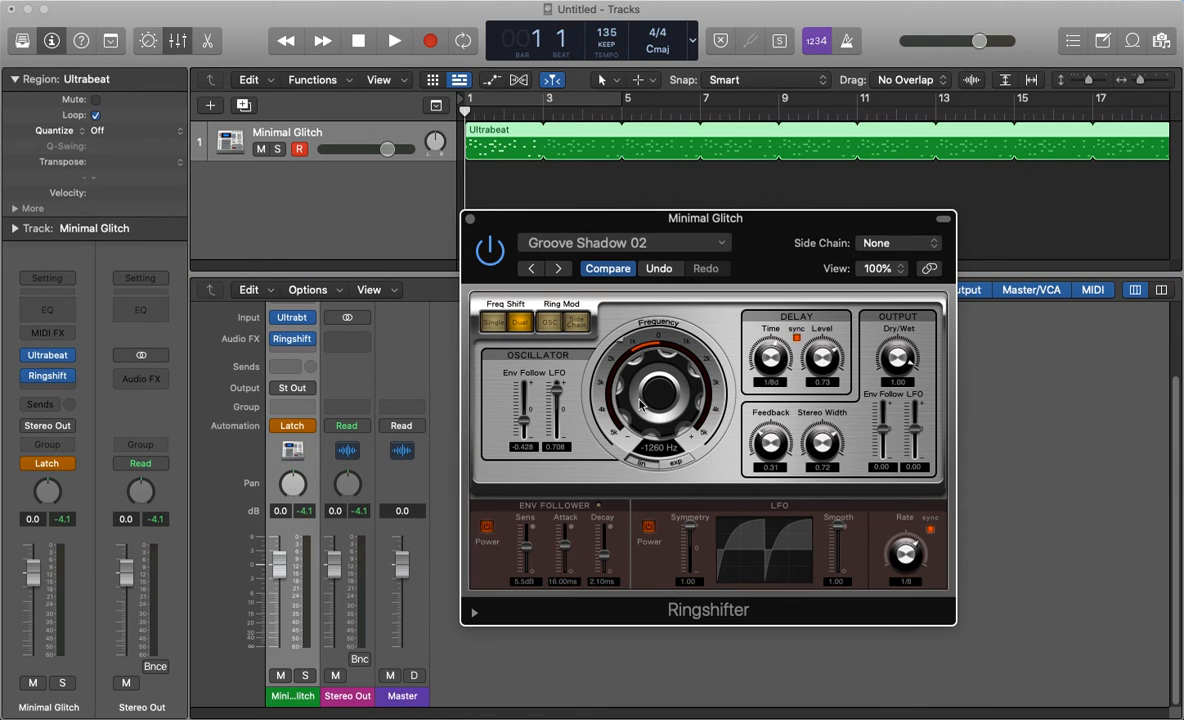
Record a sweeping automation of Ringshifter's frequency from bar 1 to about bar 7, ending at -1590 Hz.
key("space")
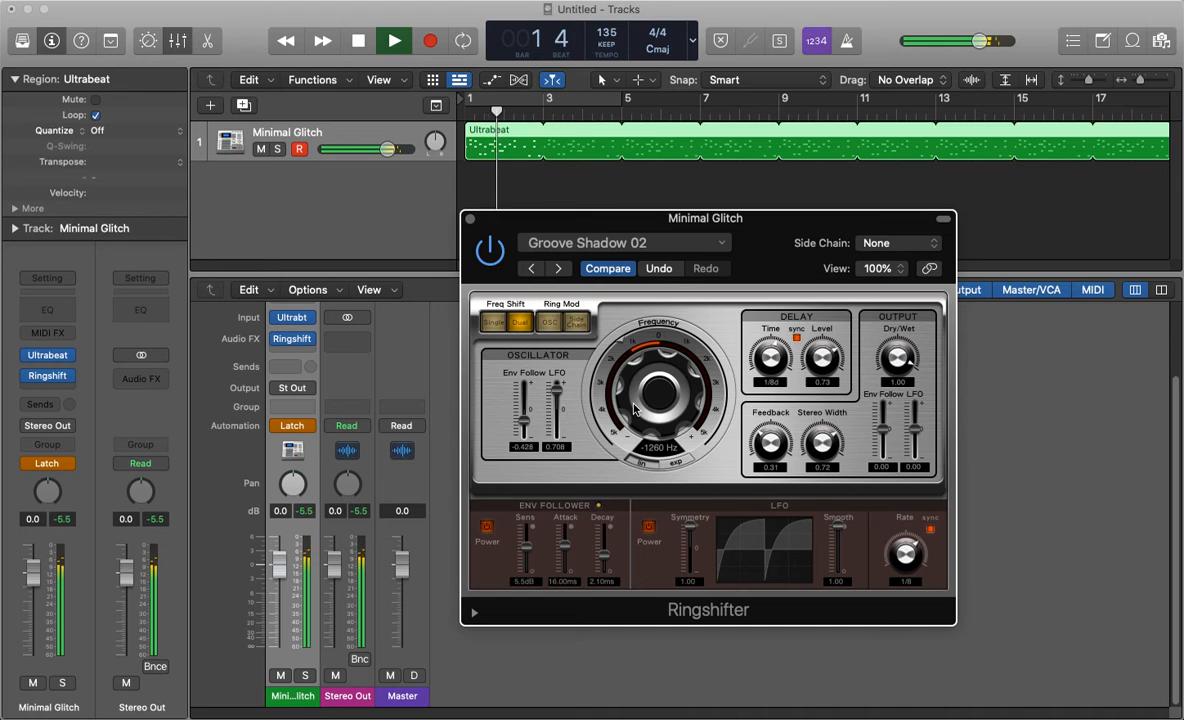
left_click_drag(632, 408, 656, 410)
key("space")
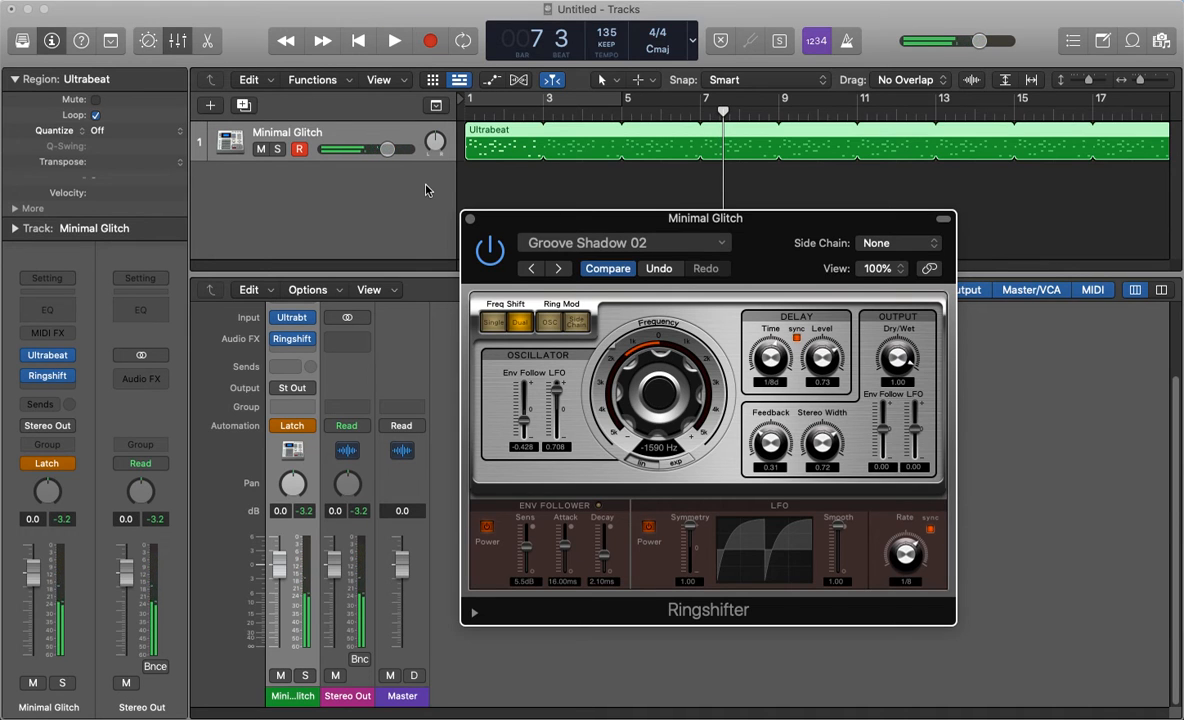
Show the Minimal Glitch track's automation with its Ringshifter Frequency lane expanded, and play it back from bar 1.
key("a")
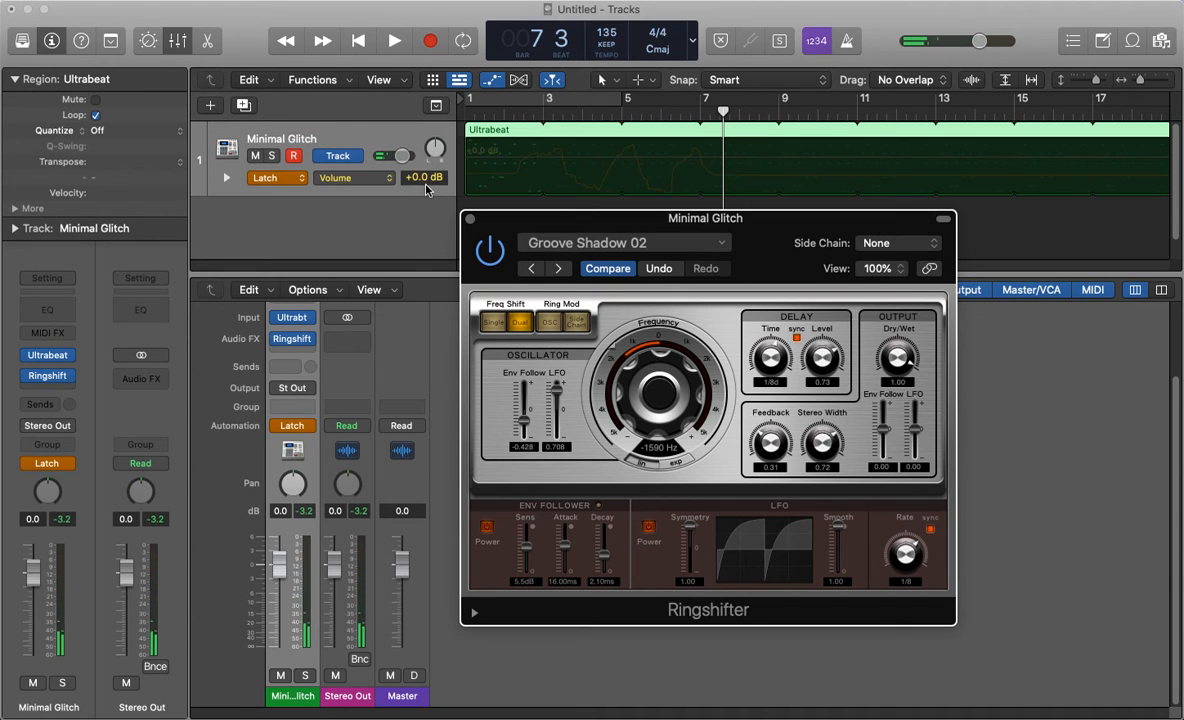
left_click(226, 177)
left_click_drag(529, 225, 574, 338)
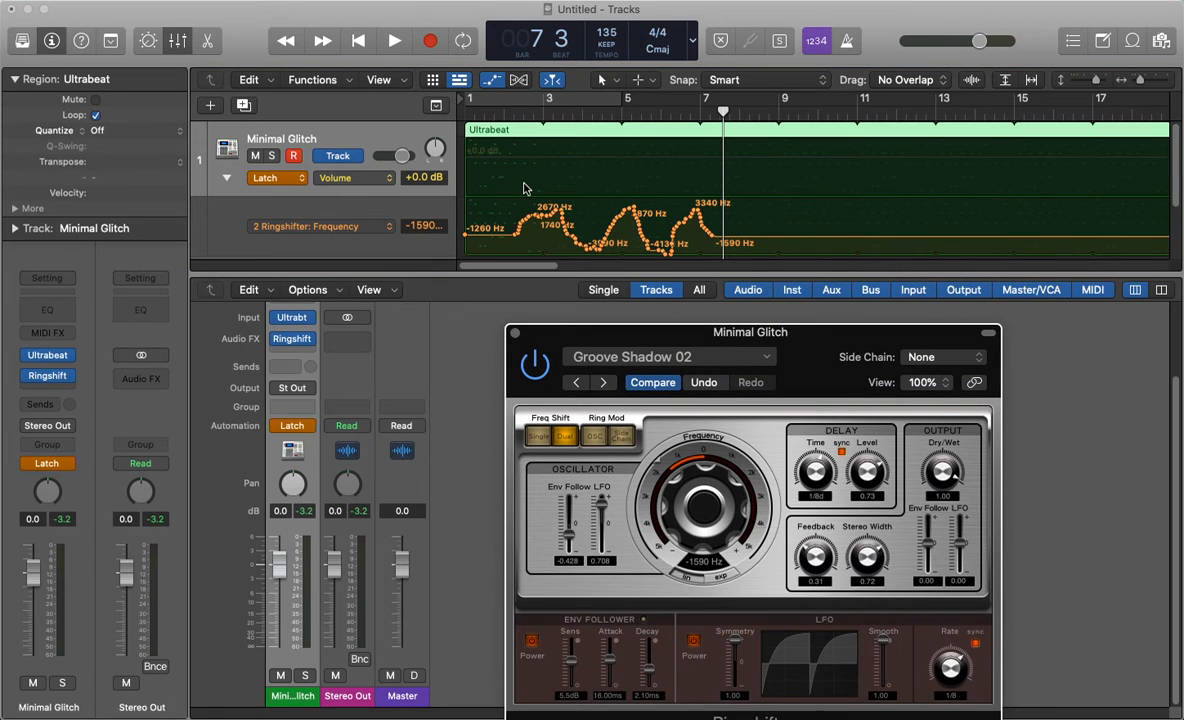
key("space")
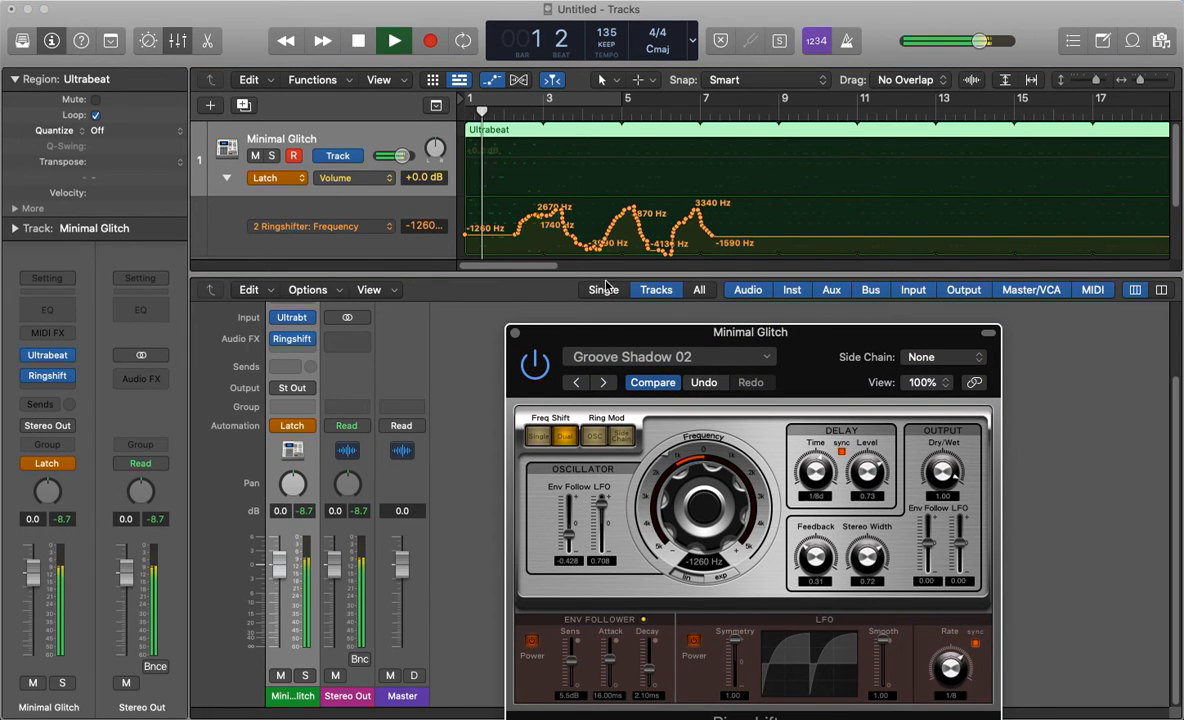
Continue Latch playback from bar 8 and automate Ringshifter's bypass, switching it off at about bar 10 and back on at about bar 13.
left_click_drag(616, 338, 630, 298)
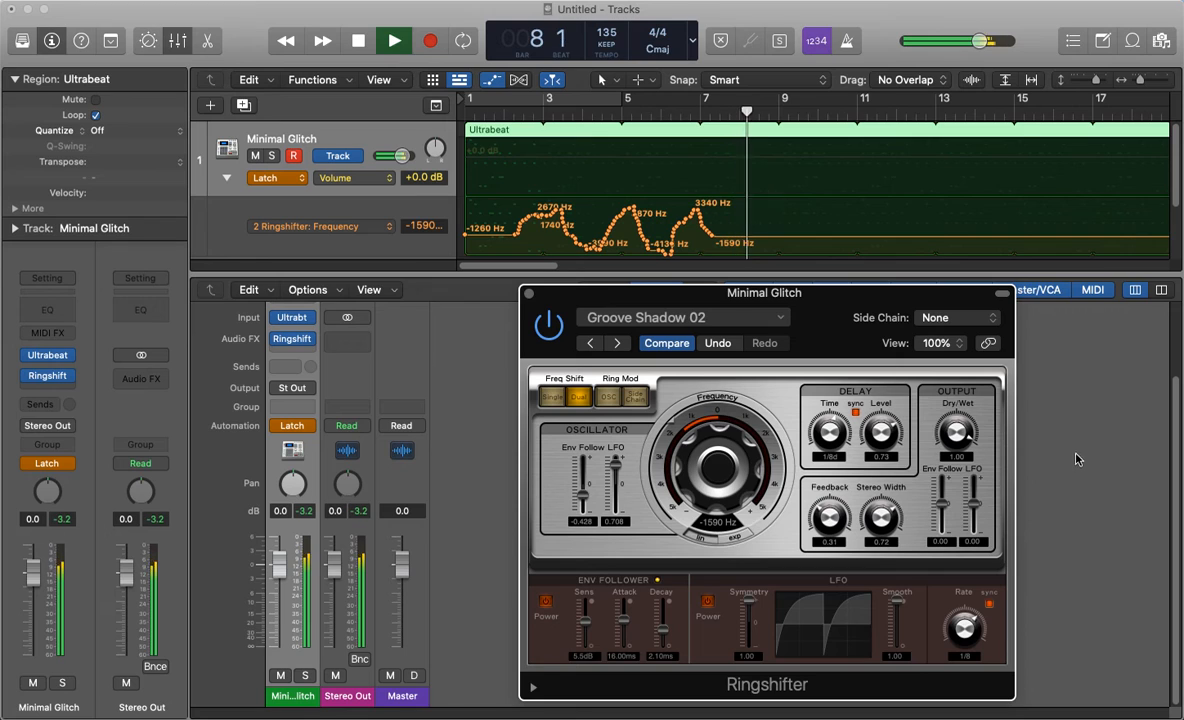
key("space")
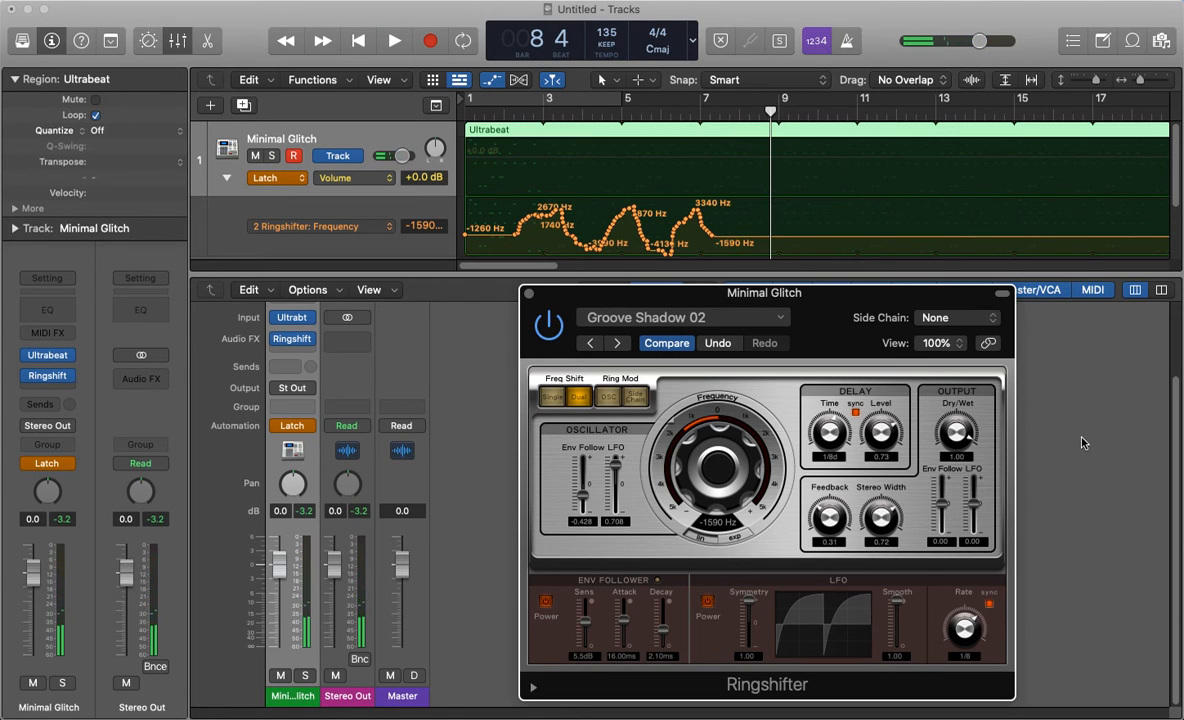
key("space")
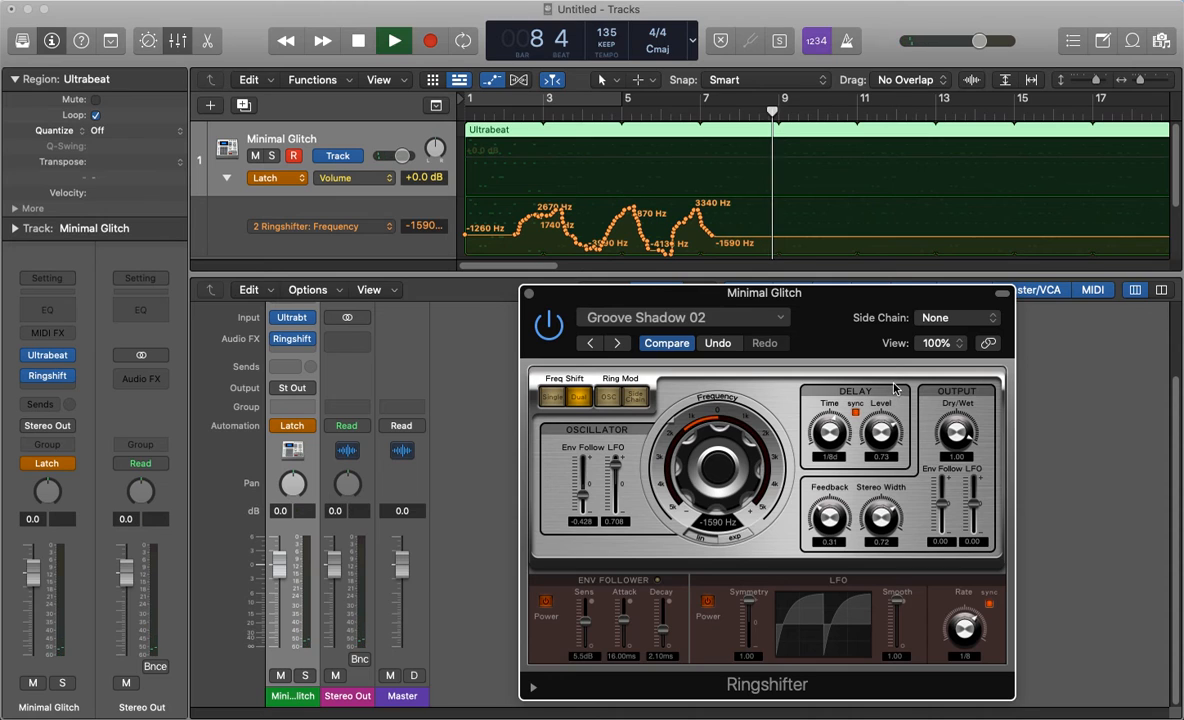
left_click(551, 328)
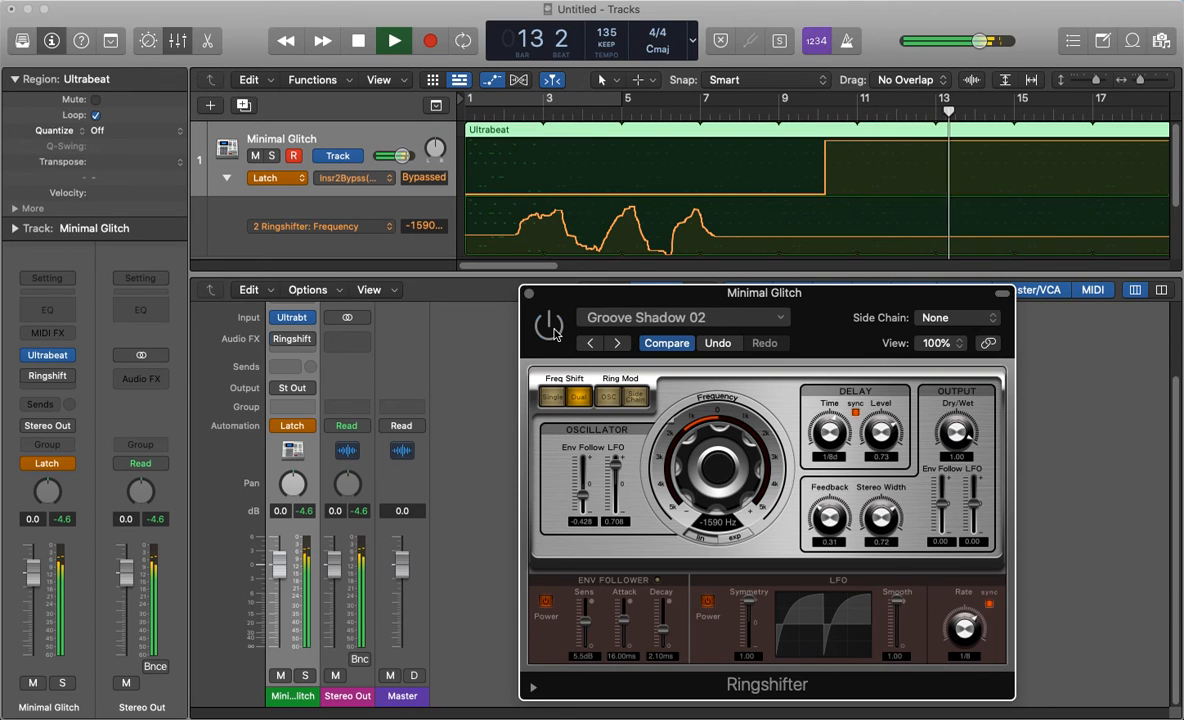
left_click(551, 328)
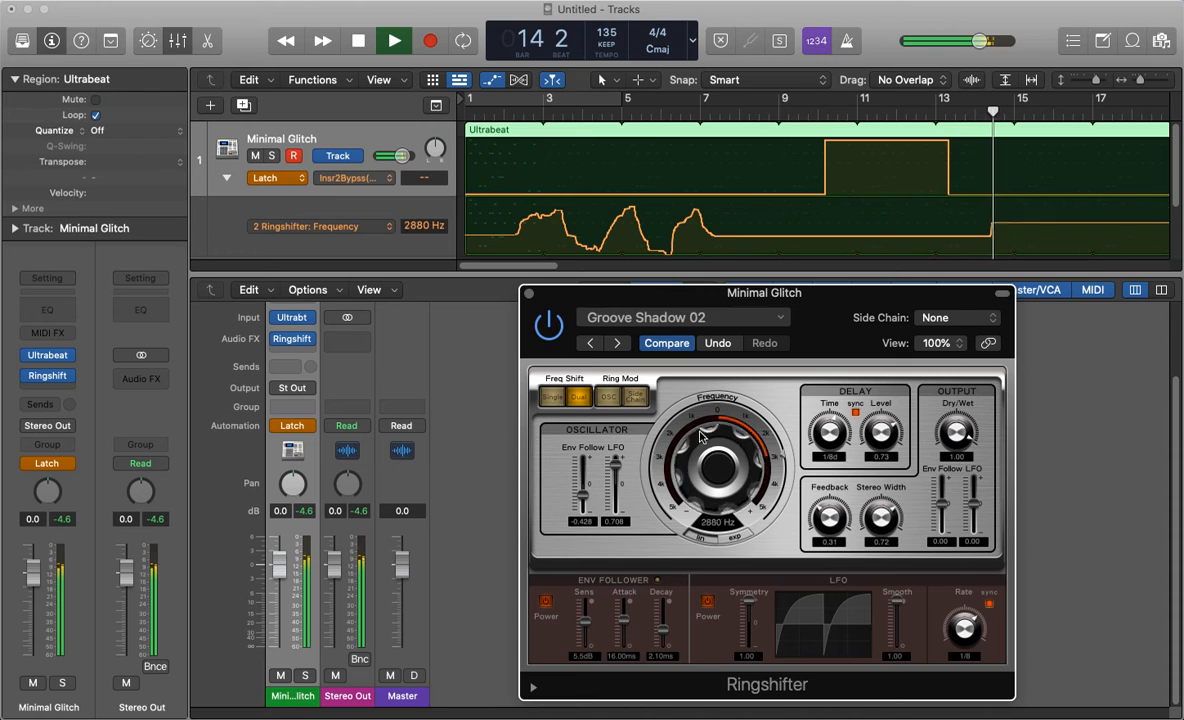
Record a Ringshifter frequency sweep from about bar 14, ending at 1880 Hz, and bypass the plug-in at about bar 17.
left_click_drag(648, 466, 645, 405)
left_click(549, 330)
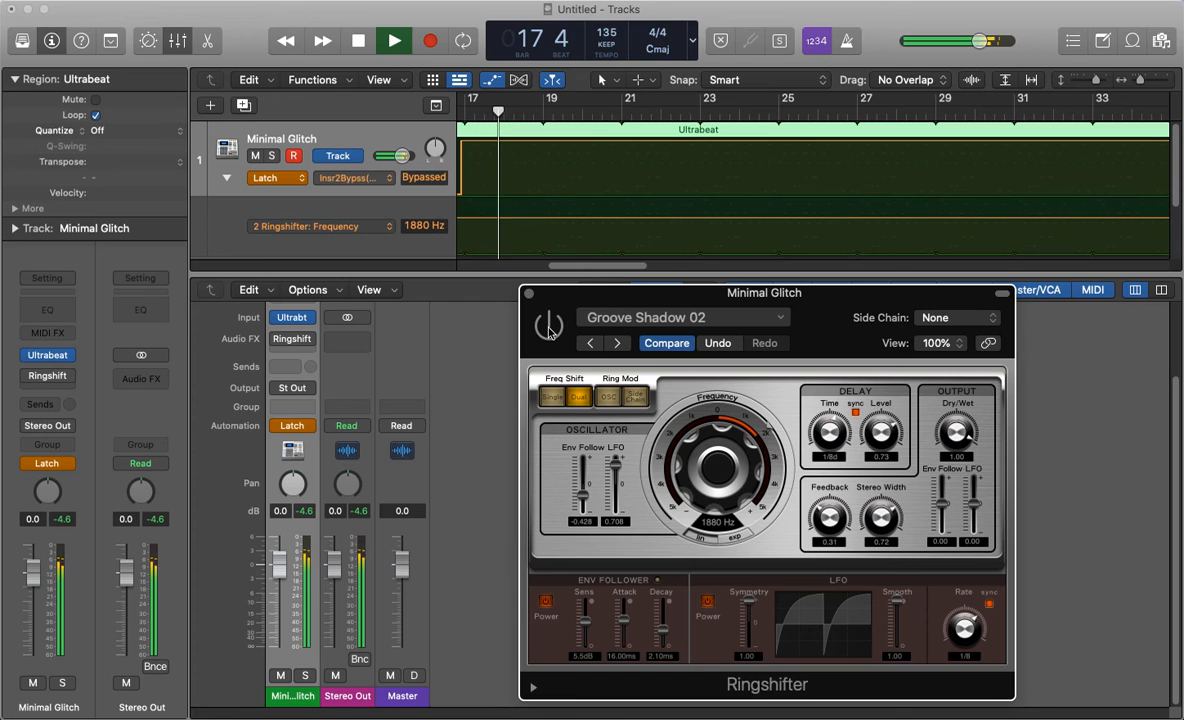
key("space")
left_click(549, 327)
left_click(549, 327)
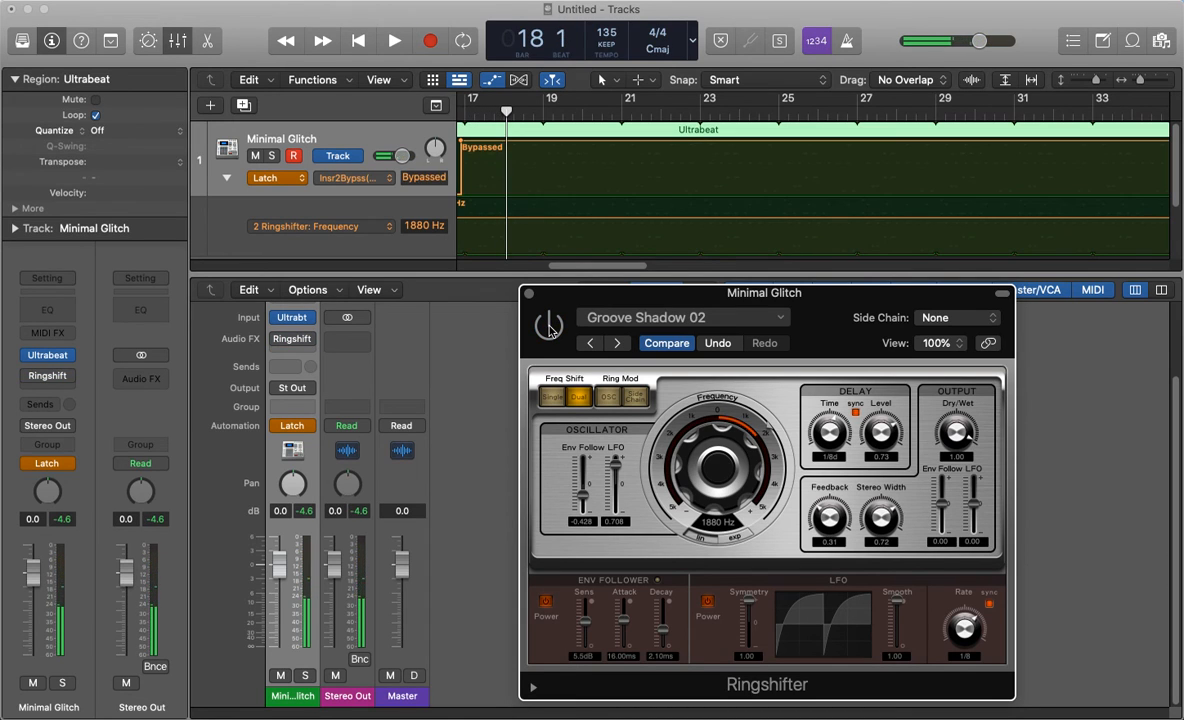
left_click(549, 327)
left_click(549, 330)
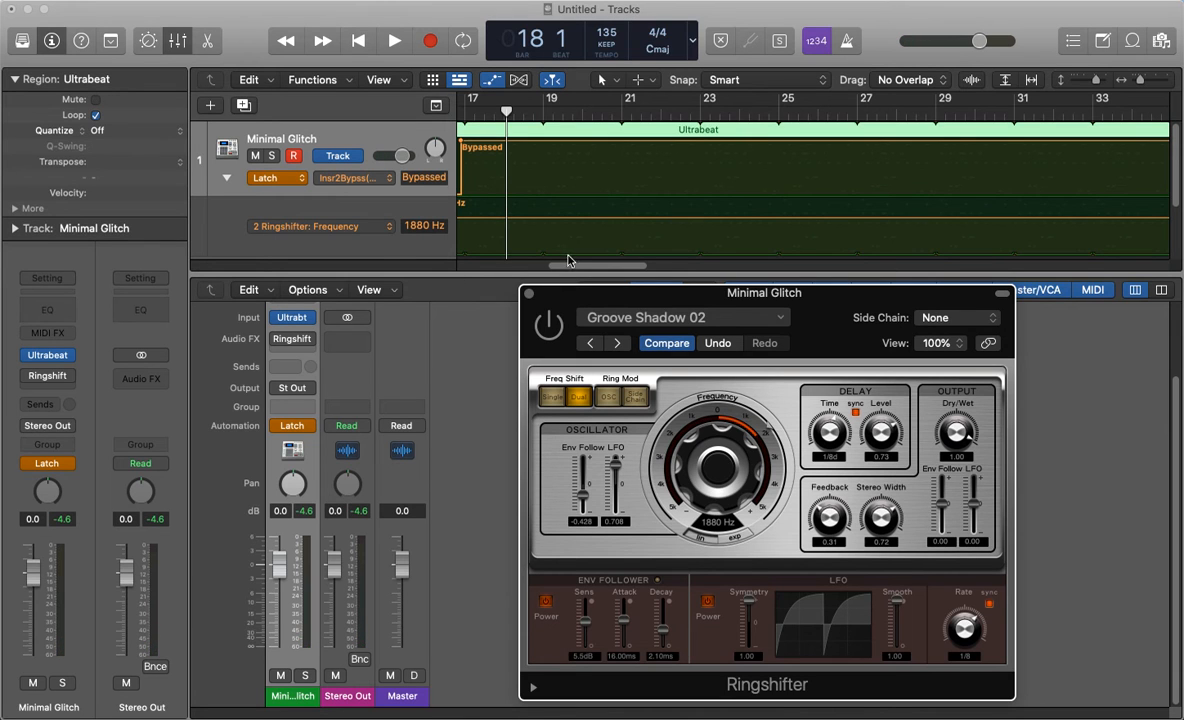
left_click_drag(579, 266, 496, 272)
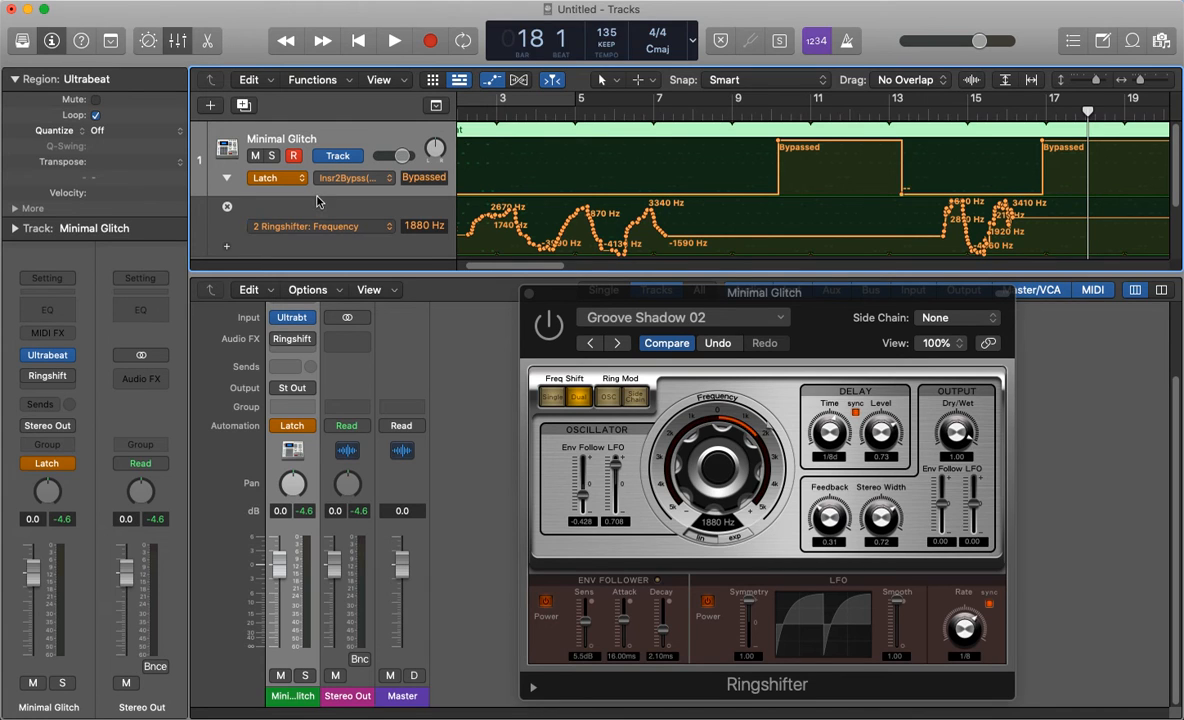
Insert a stereo Tape Delay after Ringshifter on the Minimal Glitch channel strip.
left_click(304, 356)
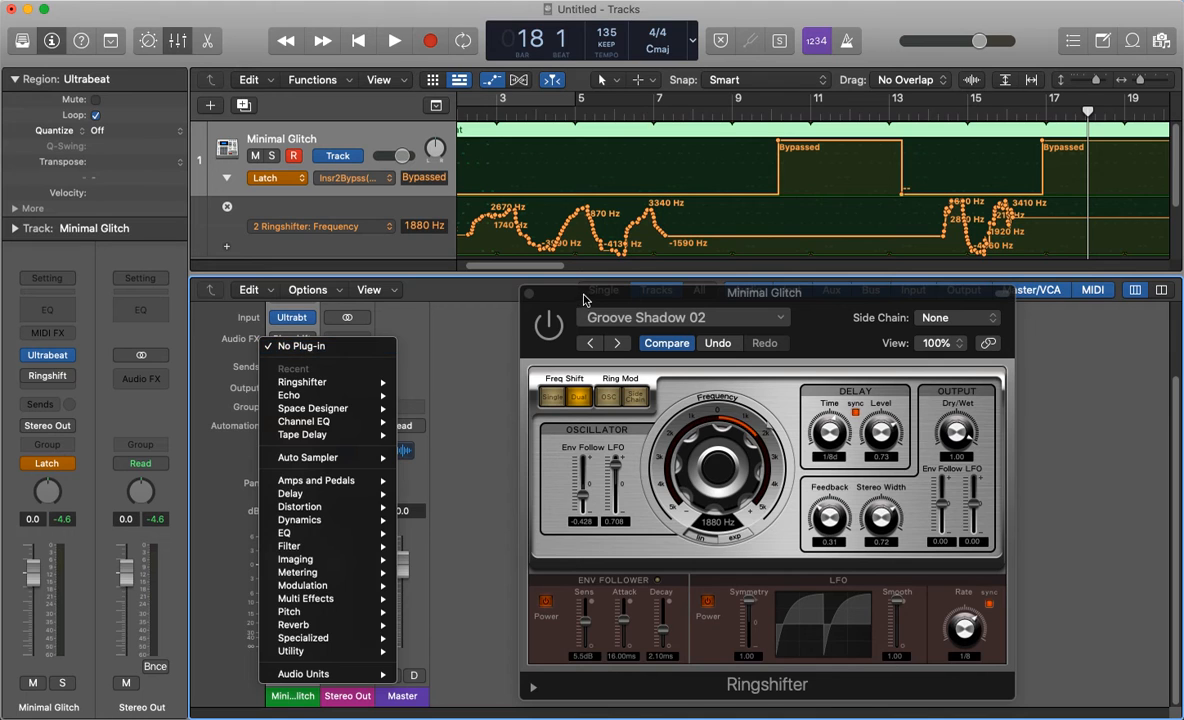
left_click_drag(584, 298, 604, 309)
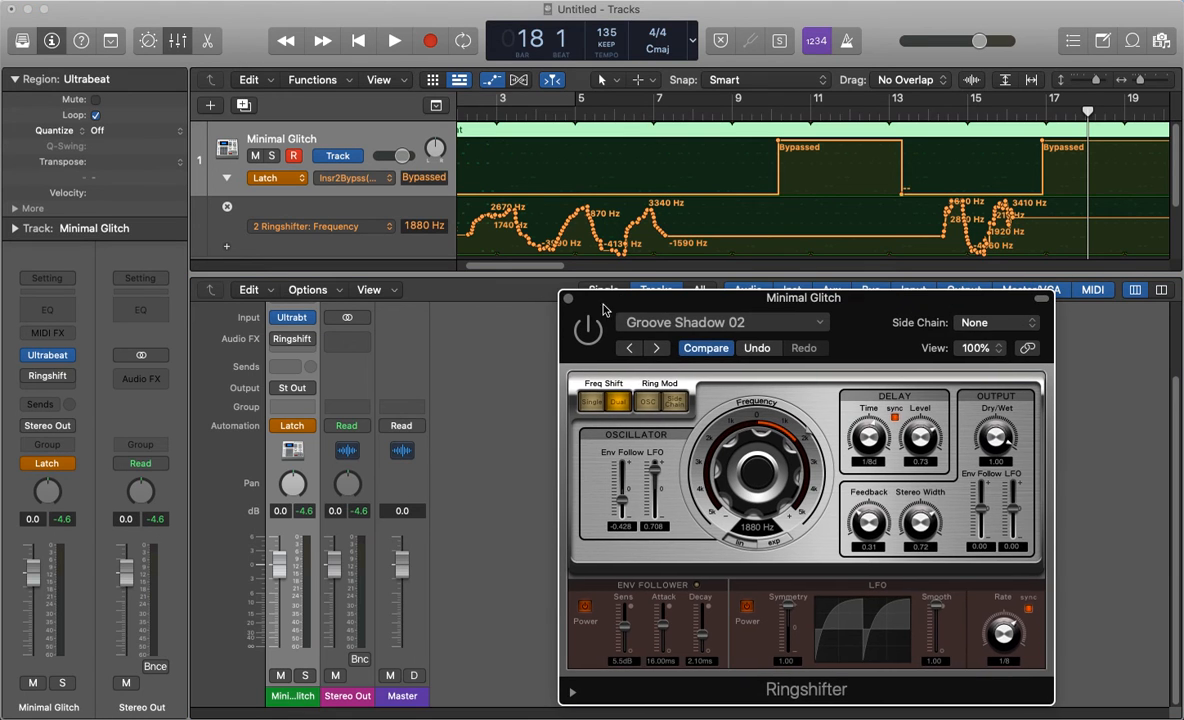
left_click(310, 354)
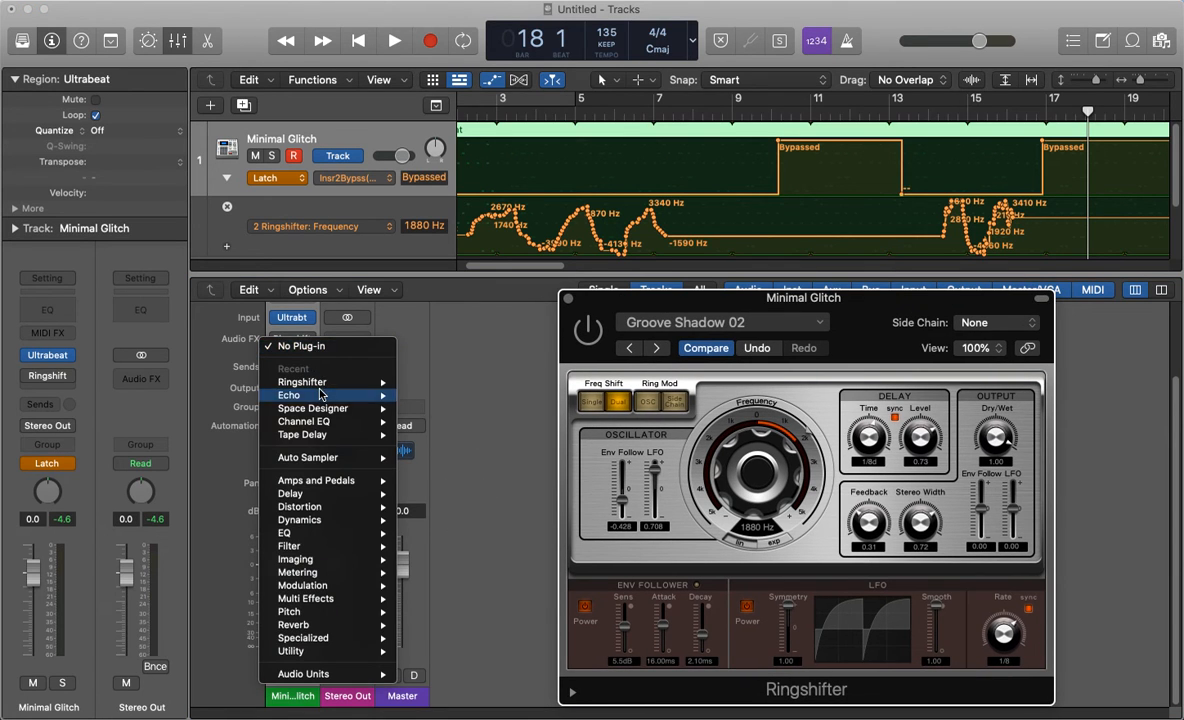
mouse_move(321, 396)
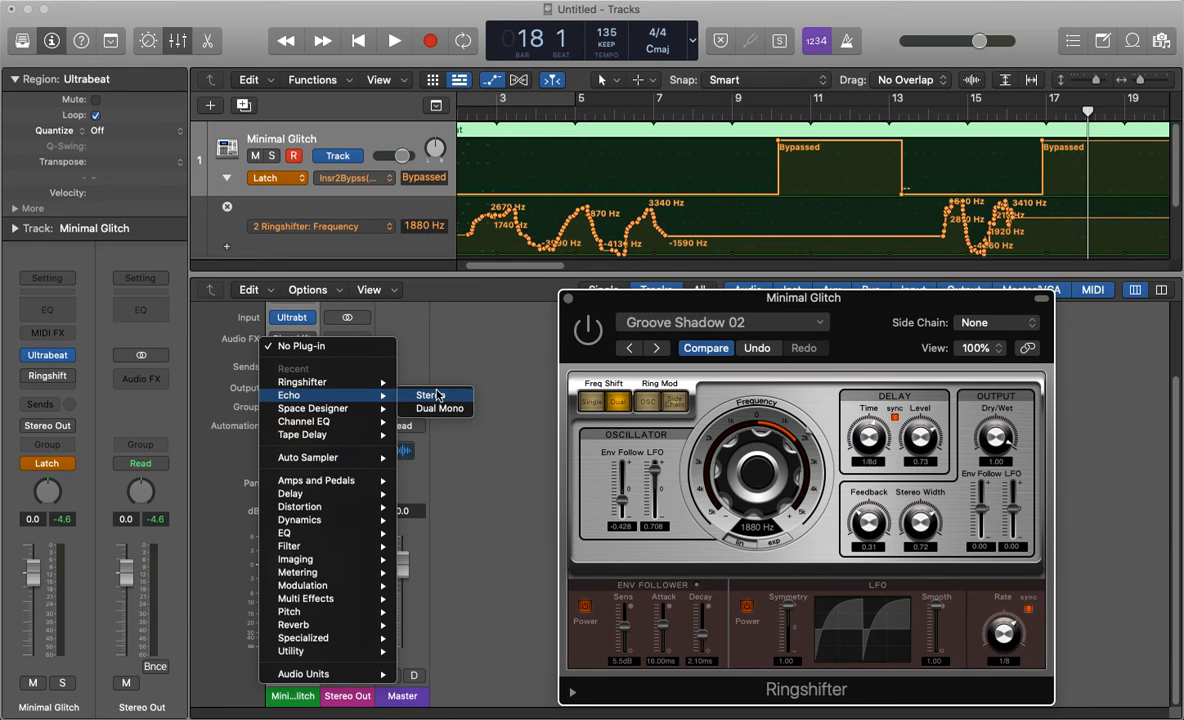
mouse_move(375, 434)
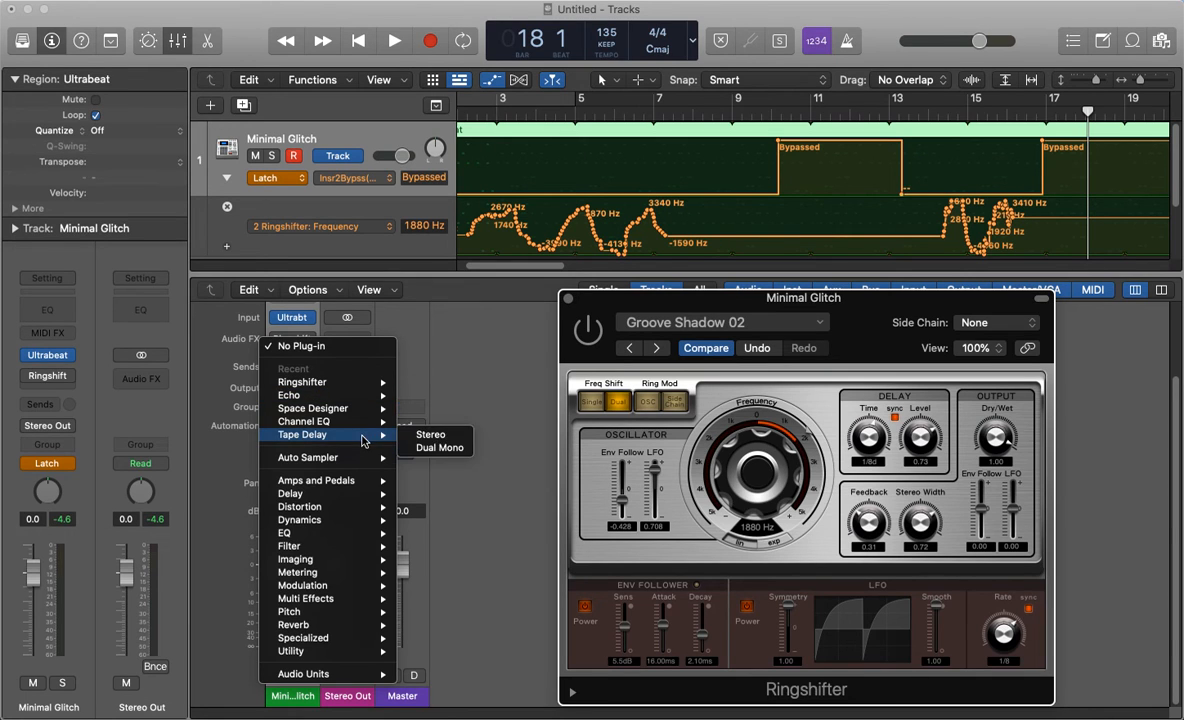
left_click(433, 434)
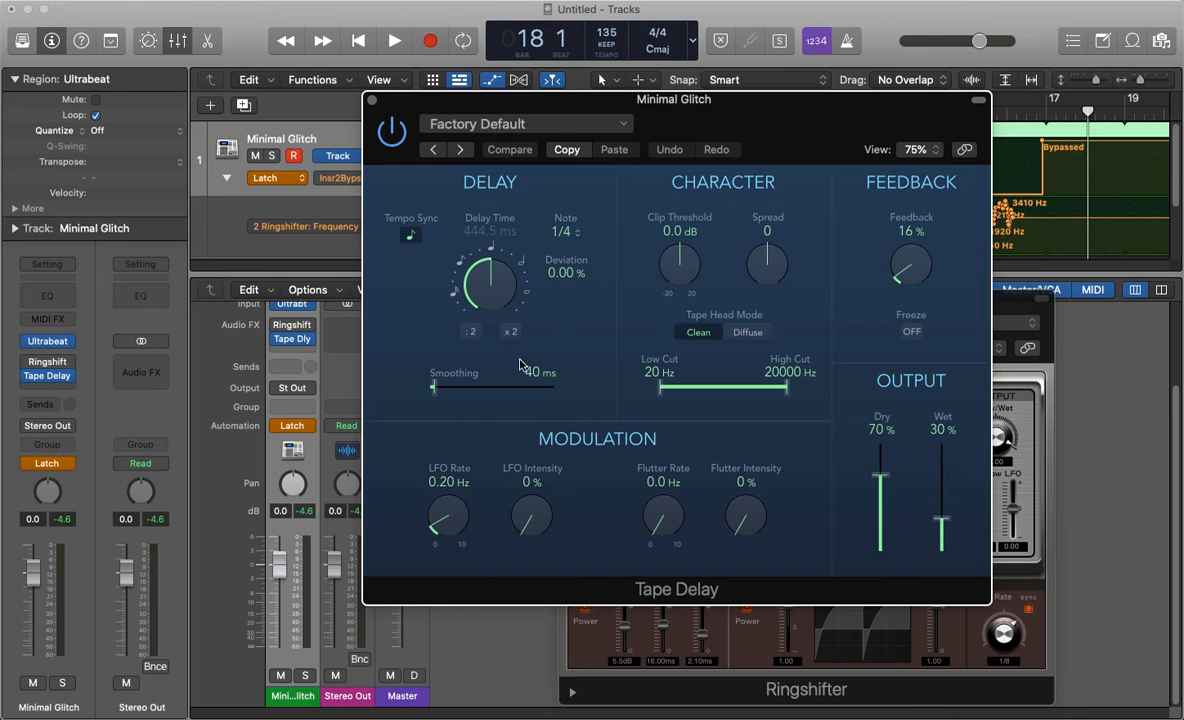
During playback, load Tape Delay's 1\2 Note Dotted Feedback preset and set the output to 71% dry and 82% wet.
key("space")
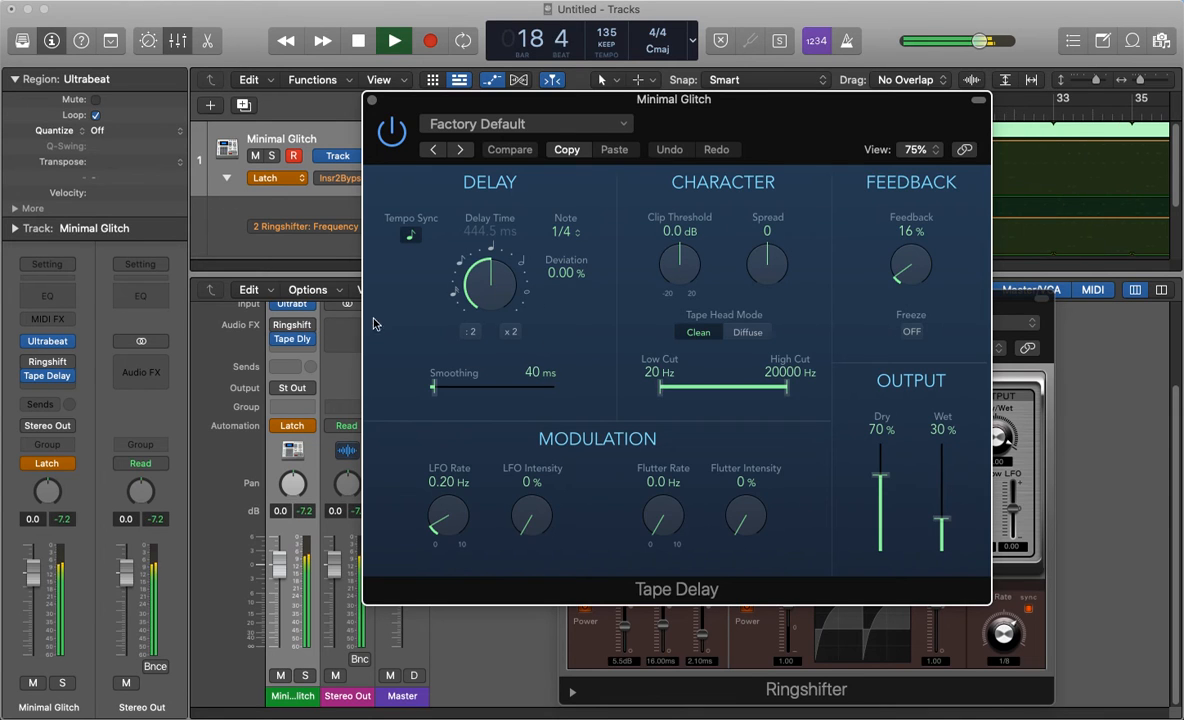
left_click_drag(487, 281, 456, 229)
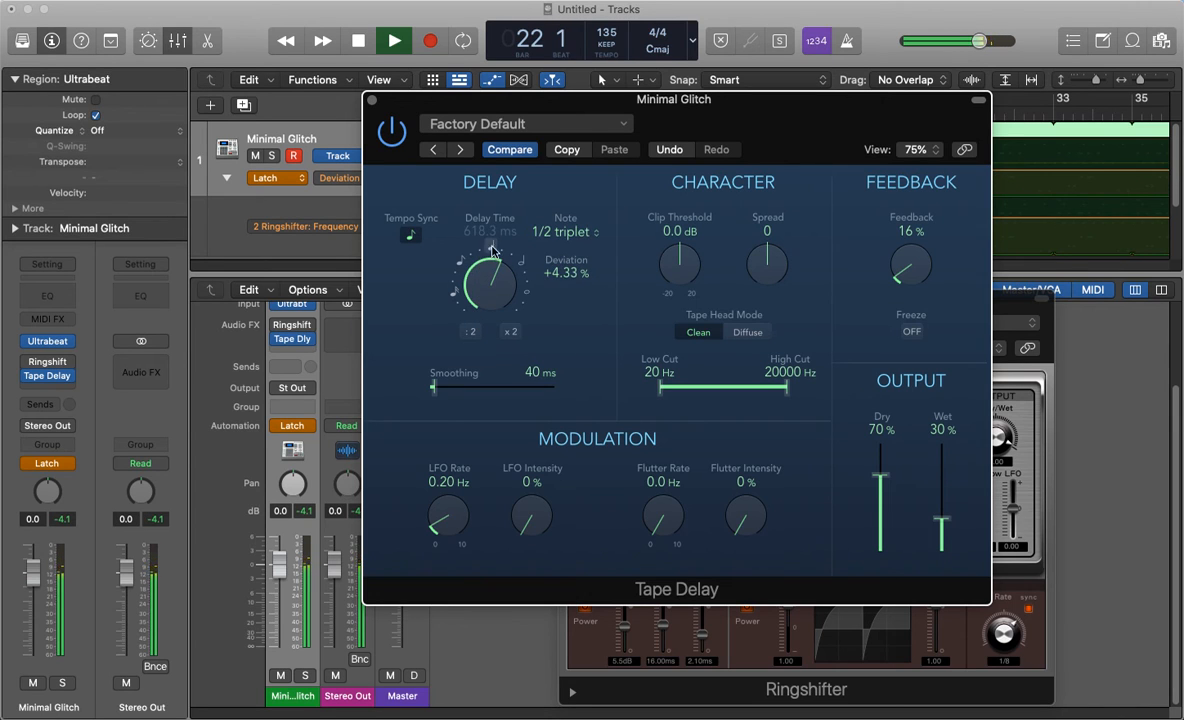
left_click(426, 145)
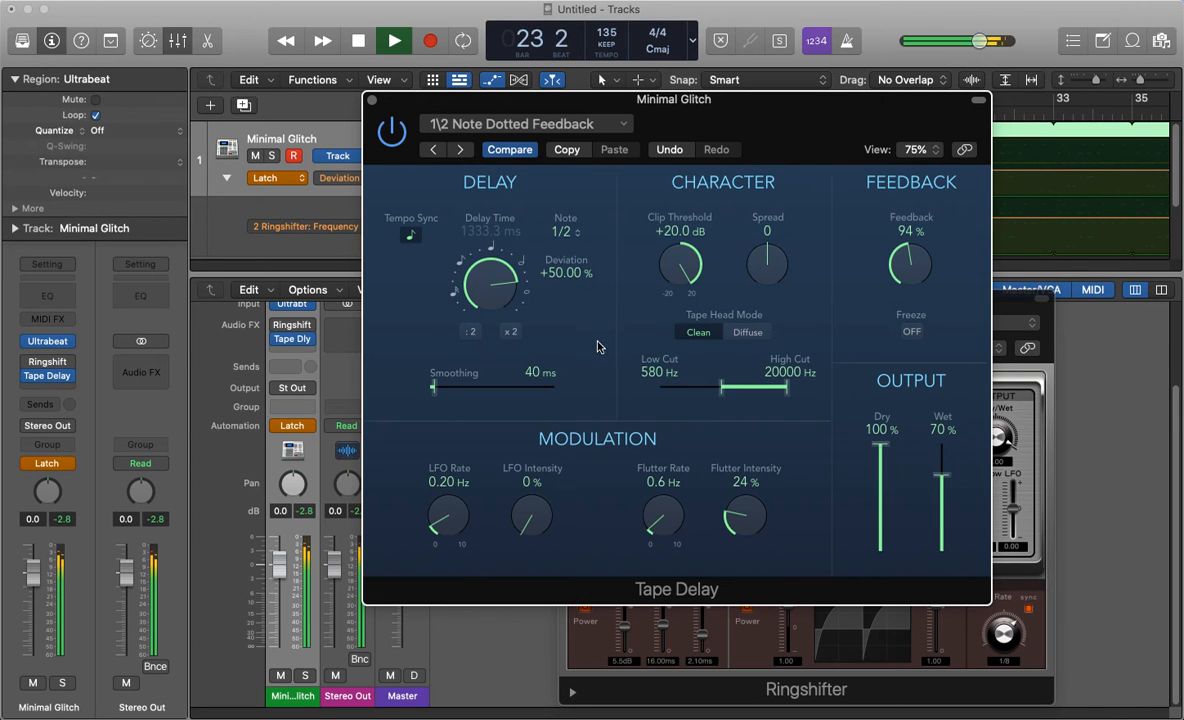
left_click_drag(940, 478, 880, 476)
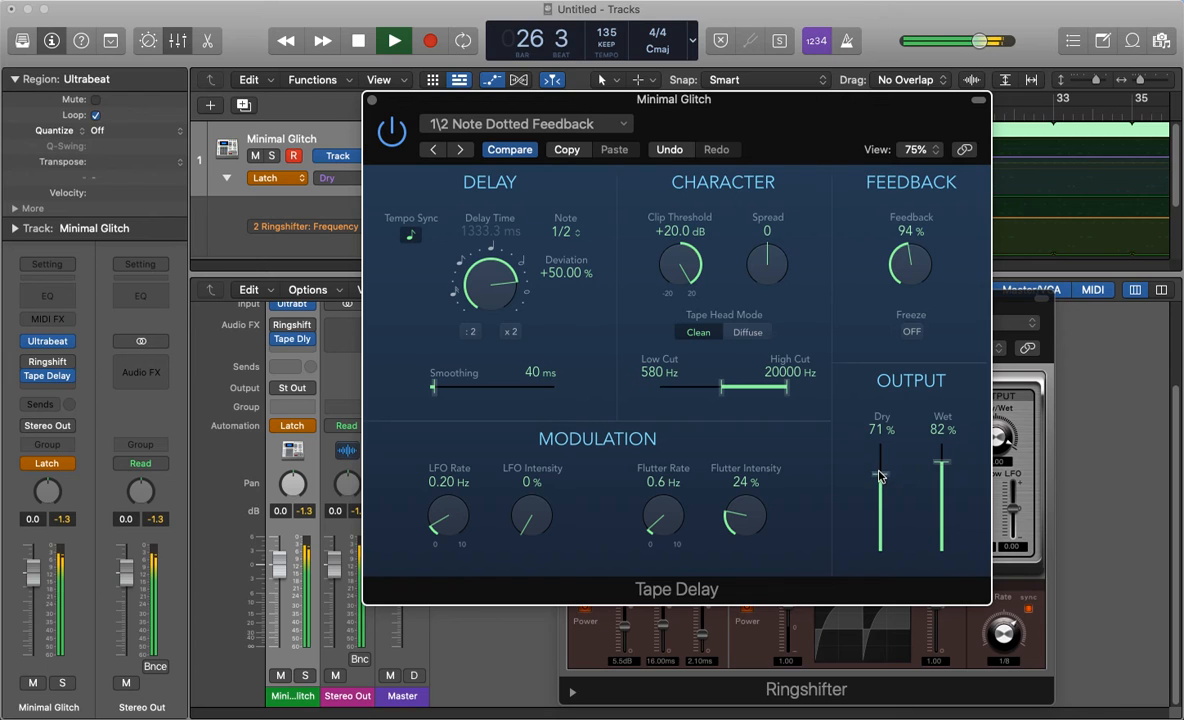
Re-enable Ringshifter at about bar 28 and record another frequency sweep to about bar 31, ending at 4080 Hz.
left_click_drag(385, 100, 233, 390)
left_click(562, 322)
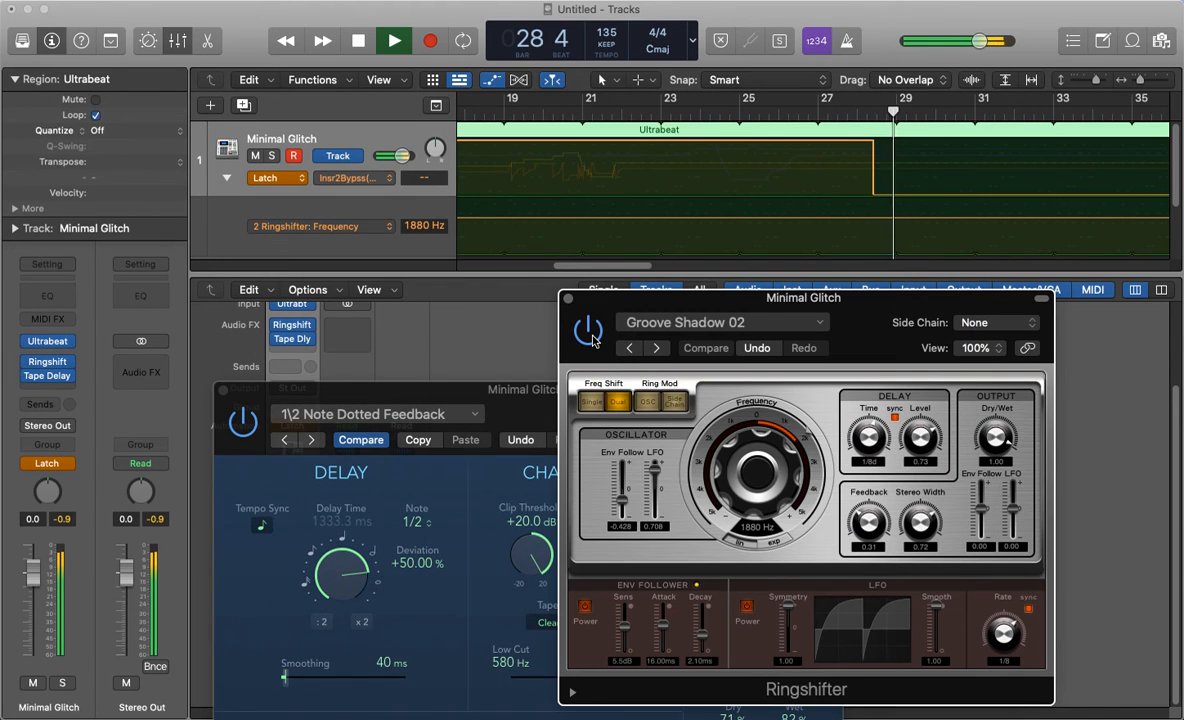
left_click_drag(757, 437, 716, 437)
key("space")
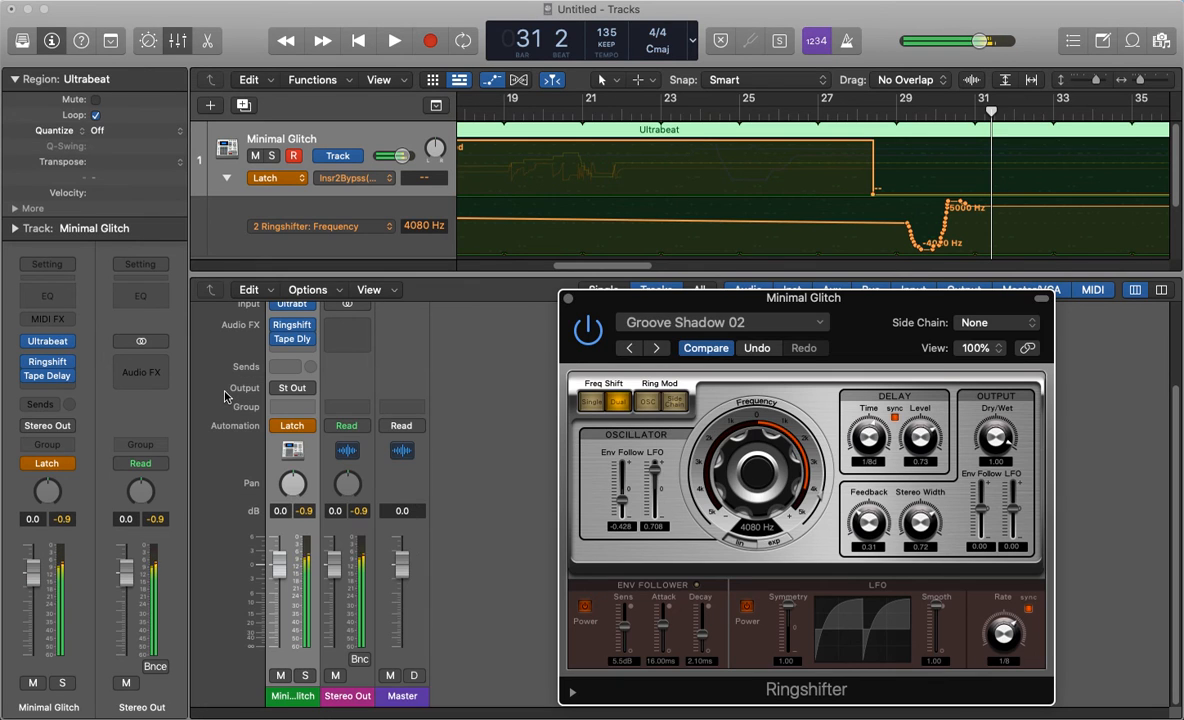
Hide the track automation and the plug-in windows, and bypass Tape Delay on the Minimal Glitch channel.
key("a")
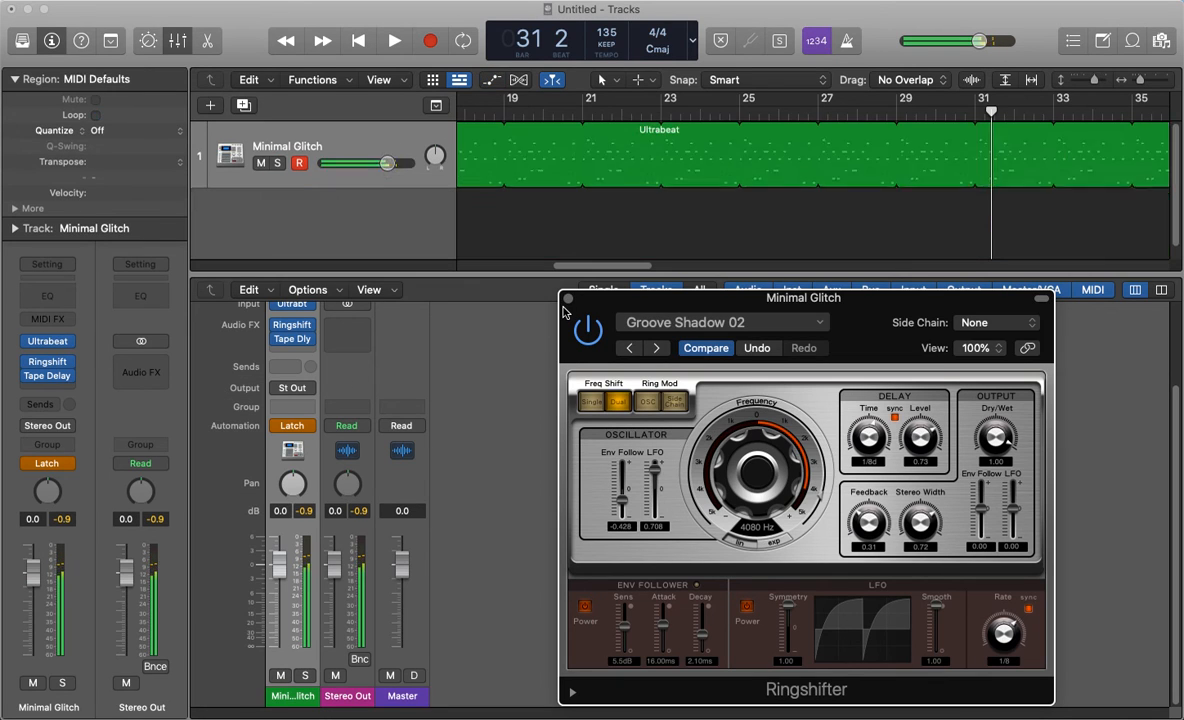
left_click(568, 300)
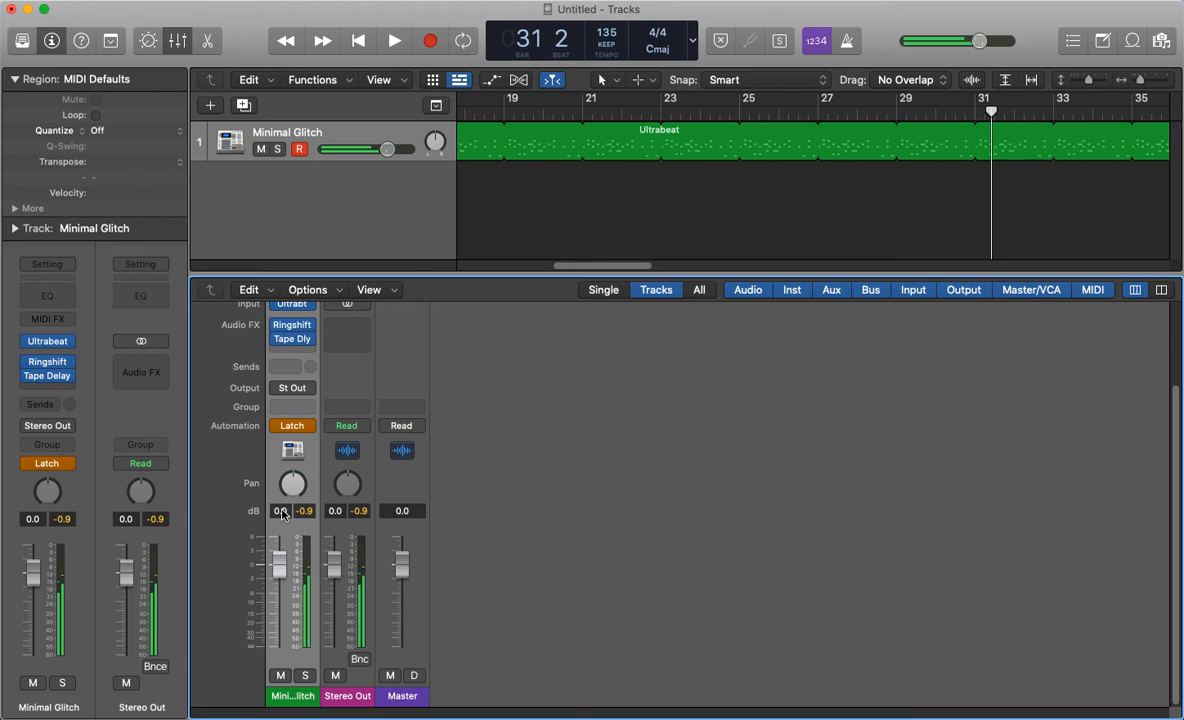
left_click(277, 340)
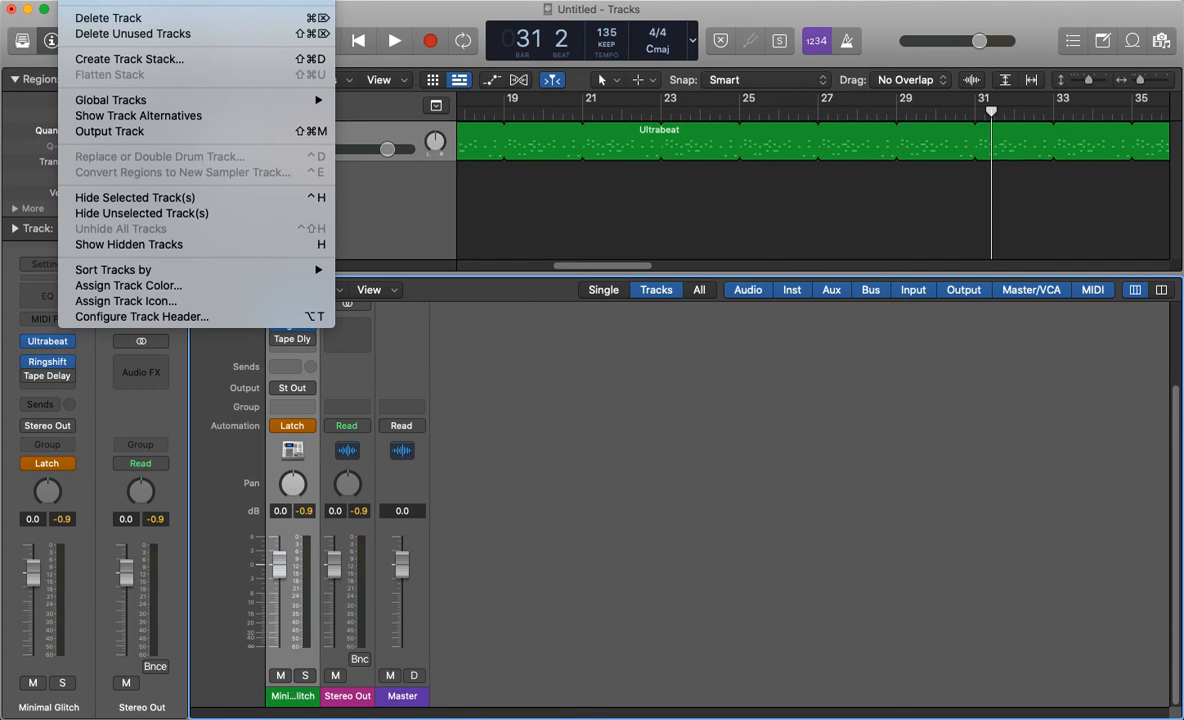
Create one new software instrument track with an empty channel strip and load the stereo ES2 synthesizer on it.
key("alt+super+n")
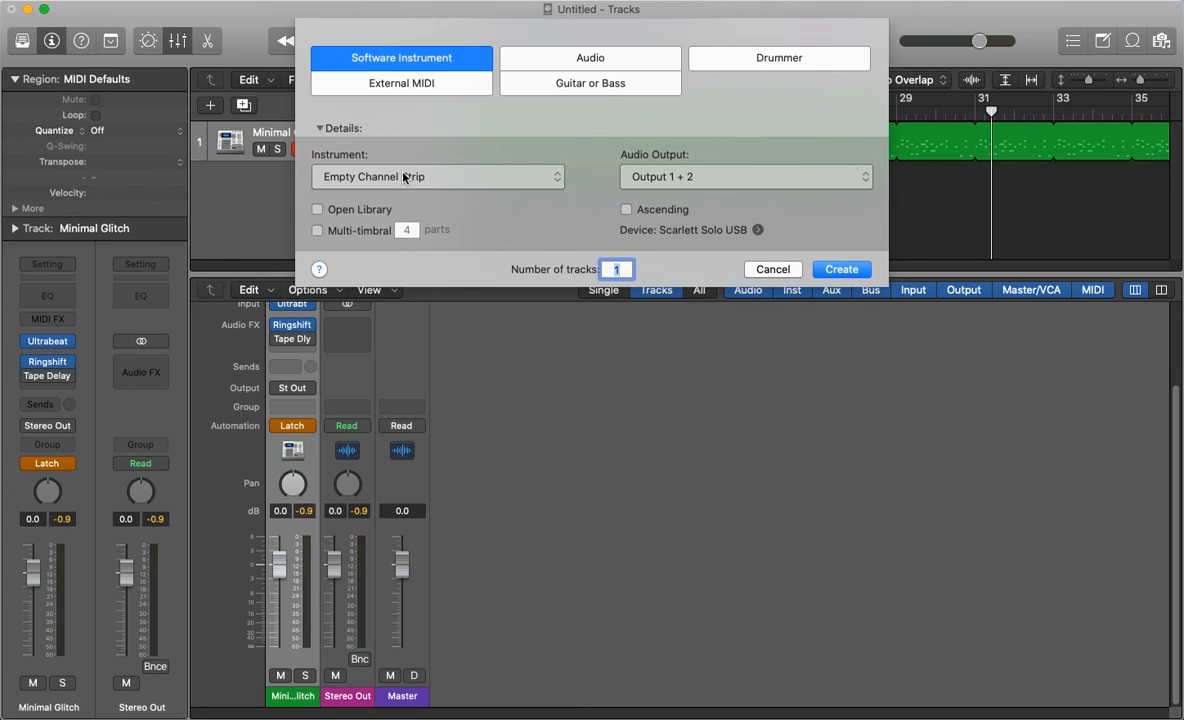
left_click(842, 270)
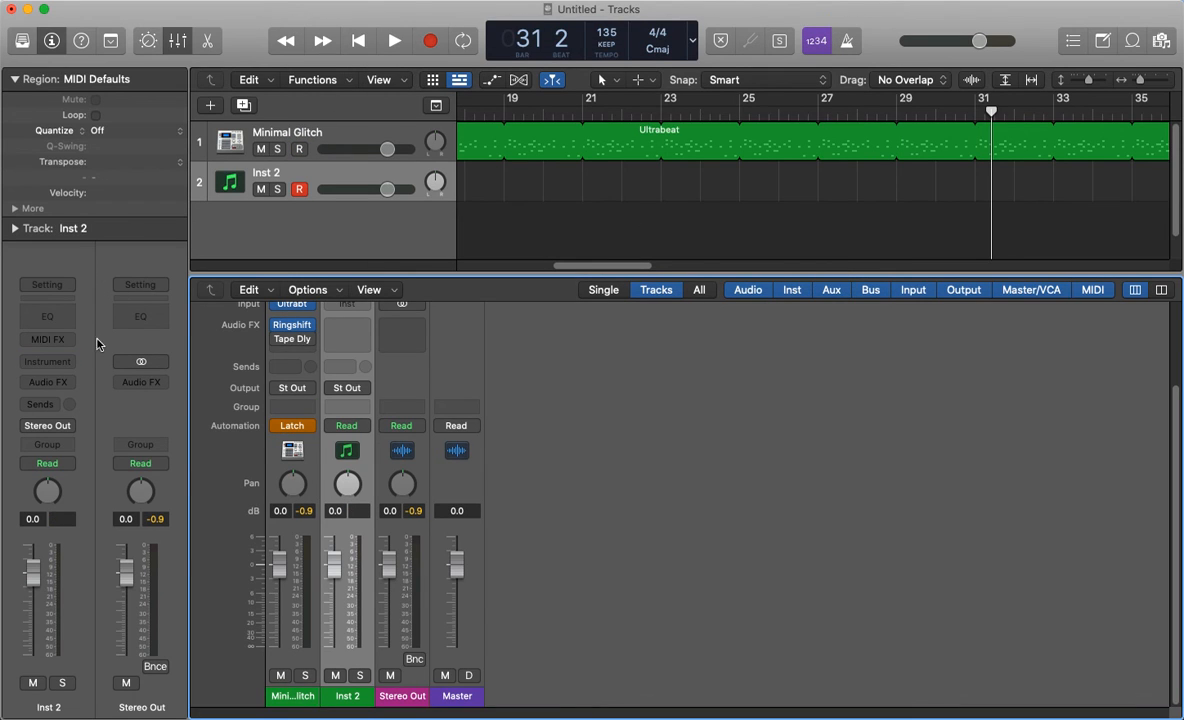
left_click(68, 362)
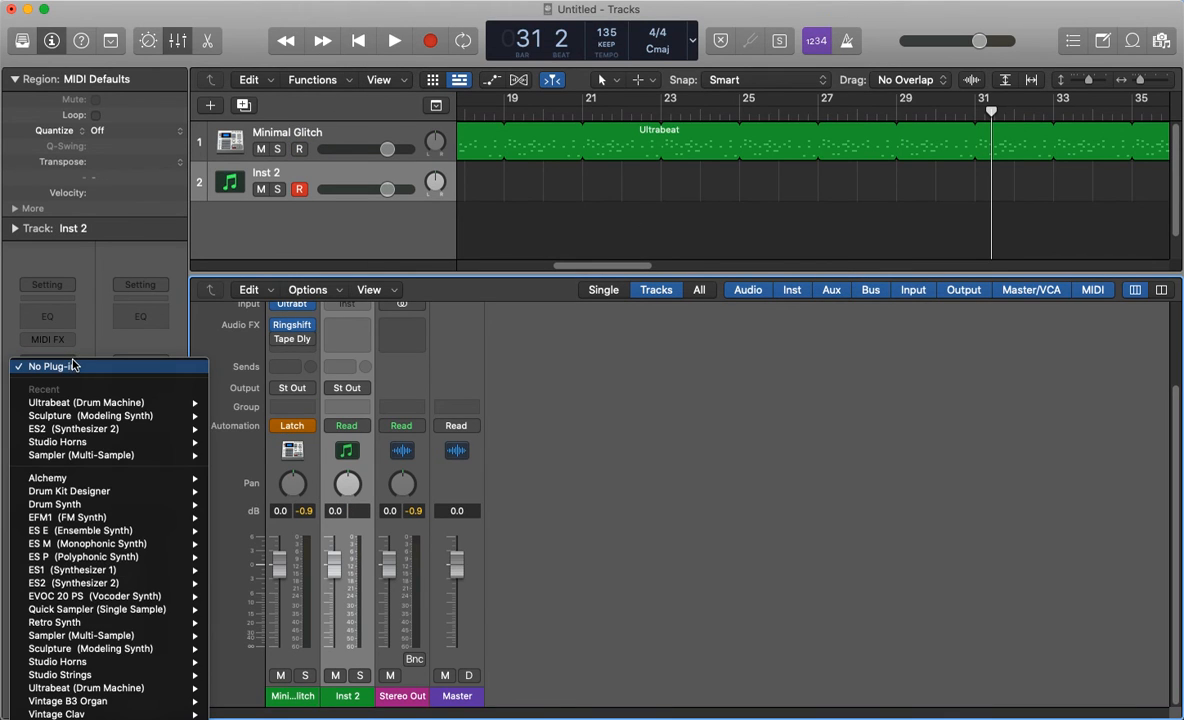
mouse_move(75, 587)
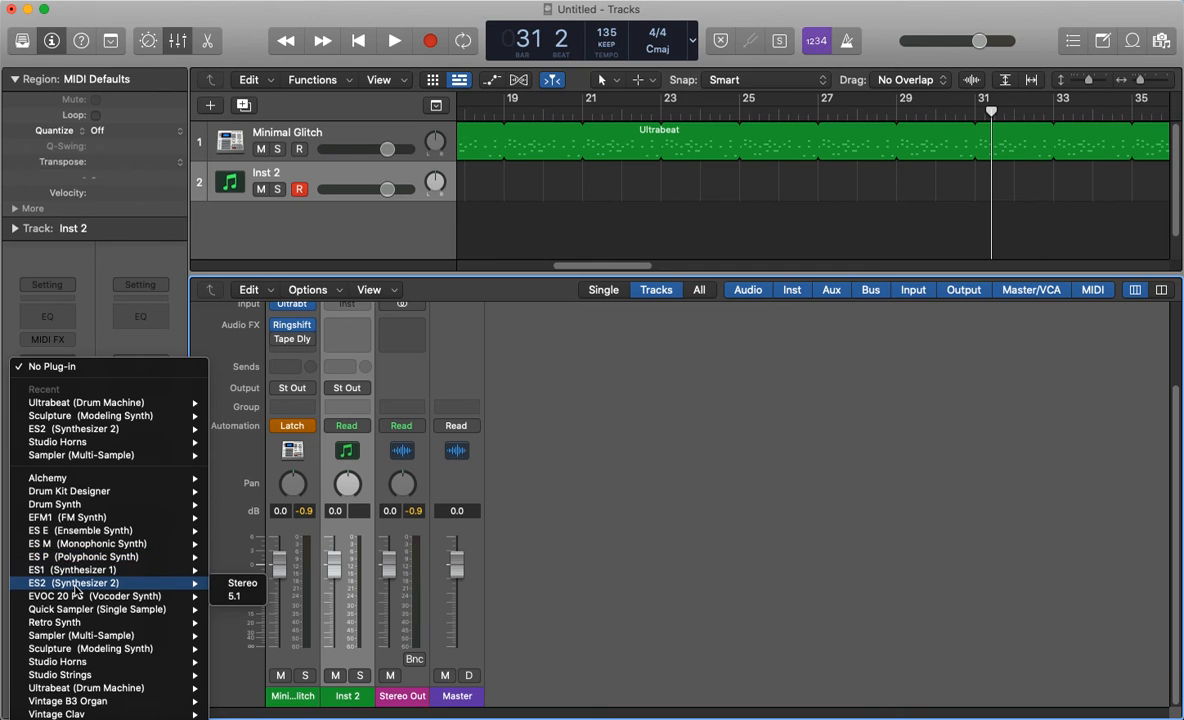
left_click(240, 584)
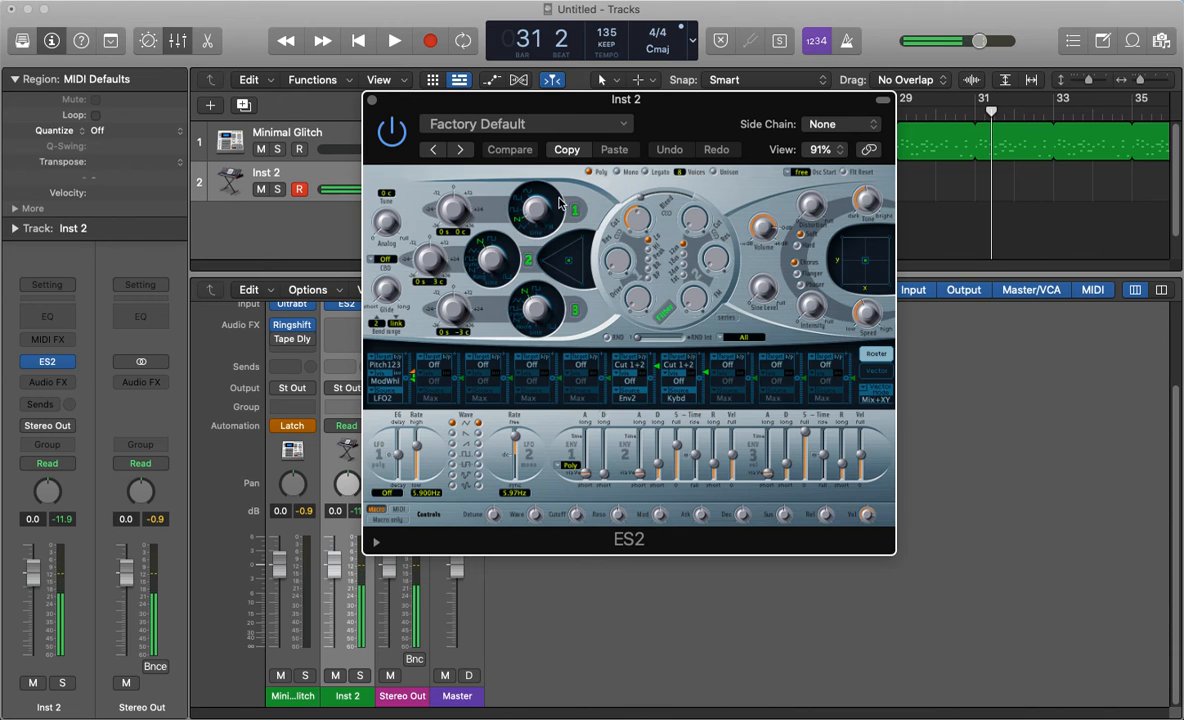
Load the Filter Soul preset from ES2's 03 Synth Bass category and adjust oscillator 1's waveform and the filter knobs.
left_click(500, 124)
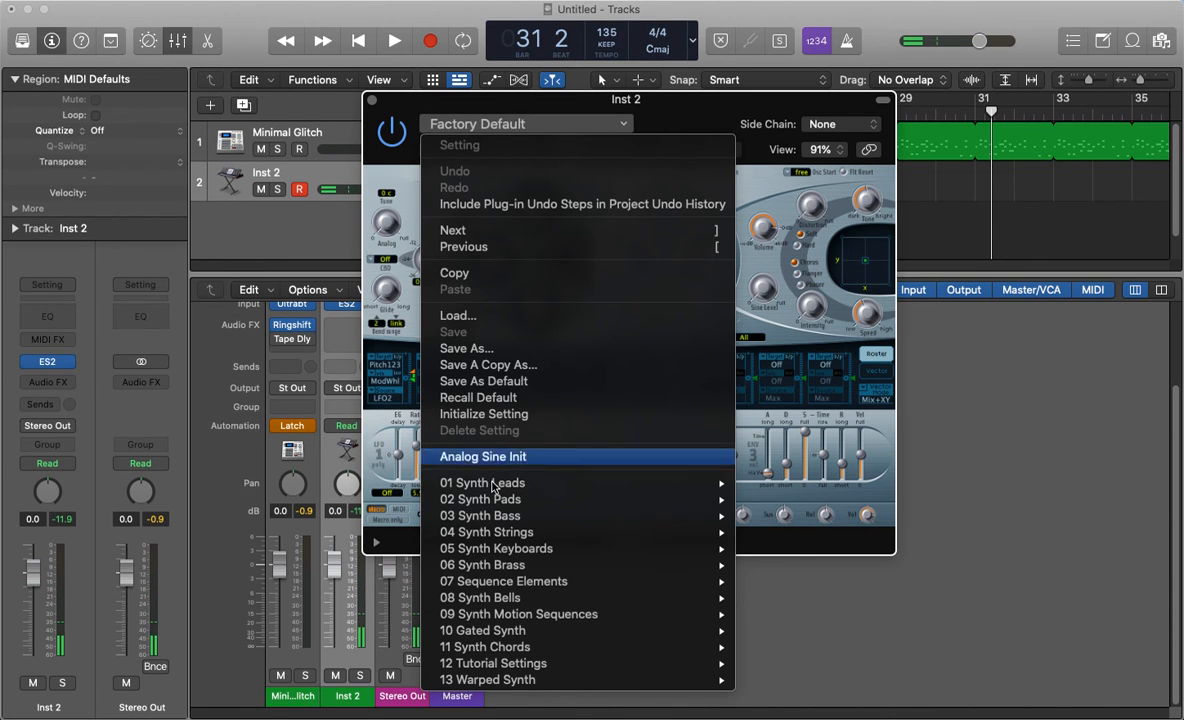
mouse_move(505, 552)
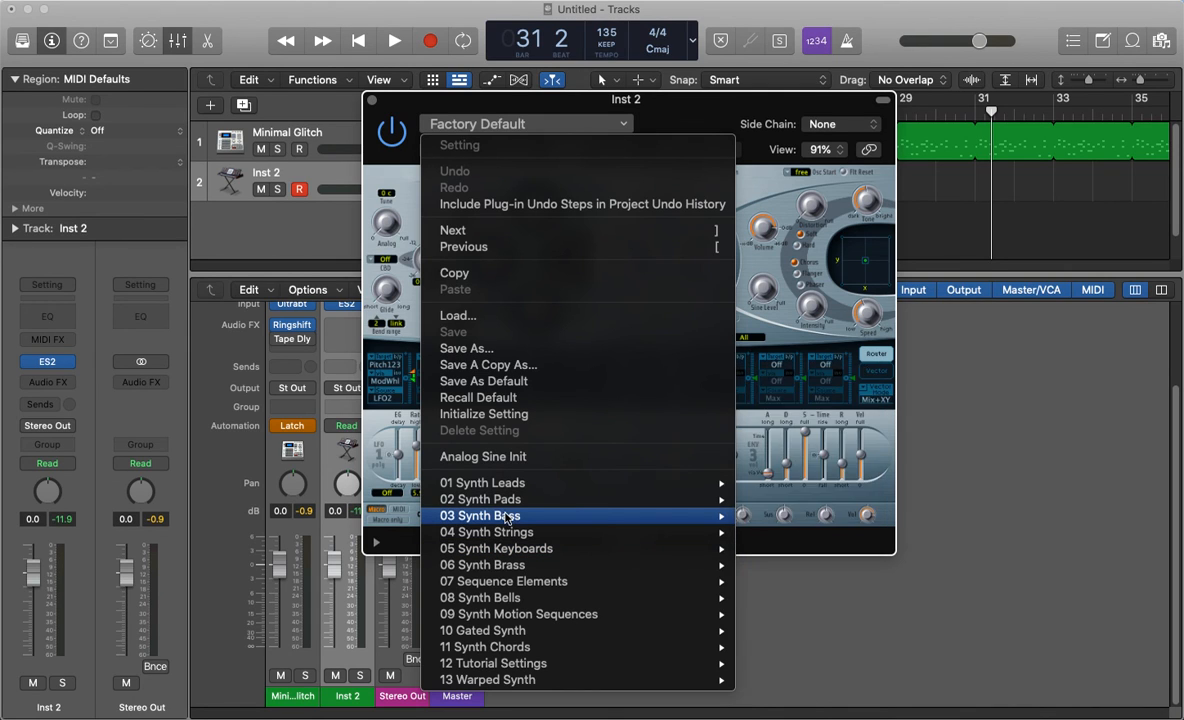
mouse_move(507, 517)
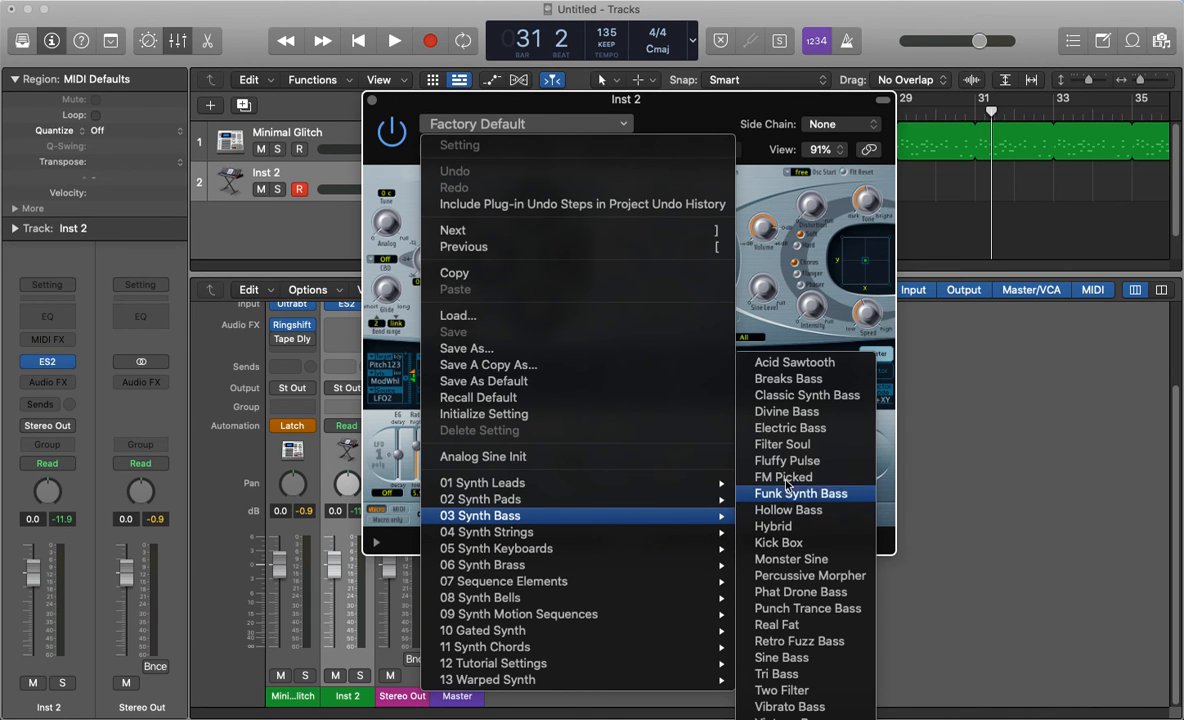
left_click(800, 443)
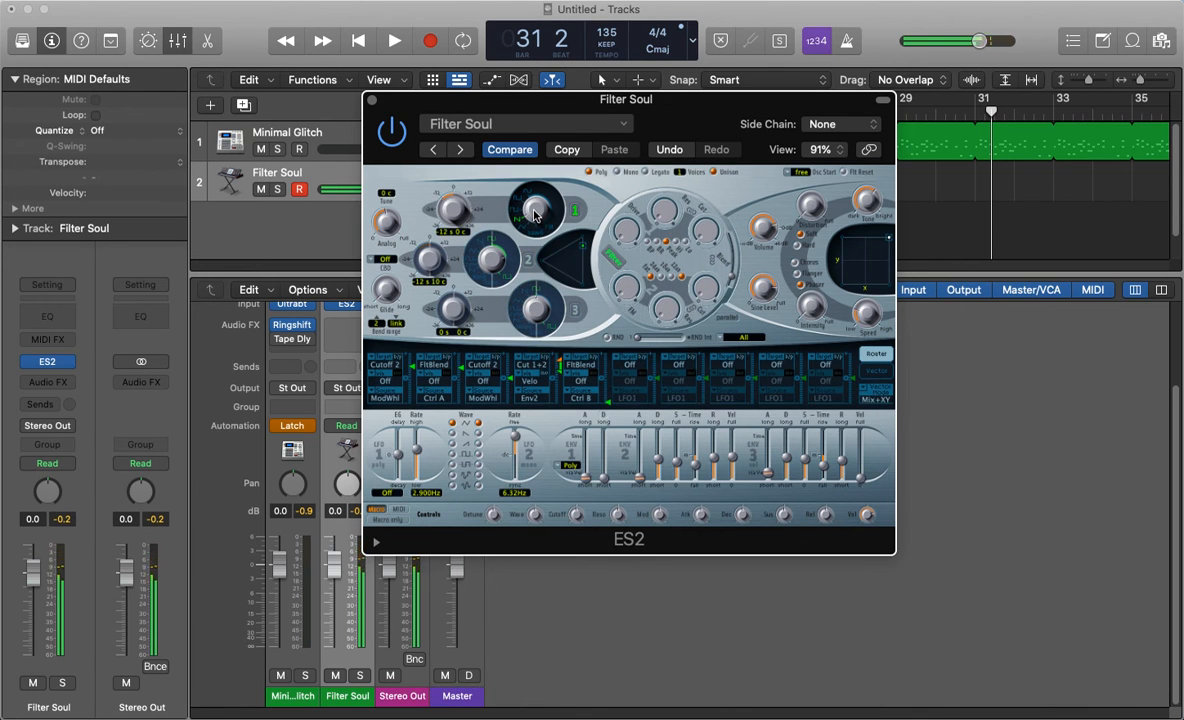
mouse_move(622, 220)
left_mouse_down()
mouse_move(624, 197)
mouse_move(626, 232)
left_mouse_up()
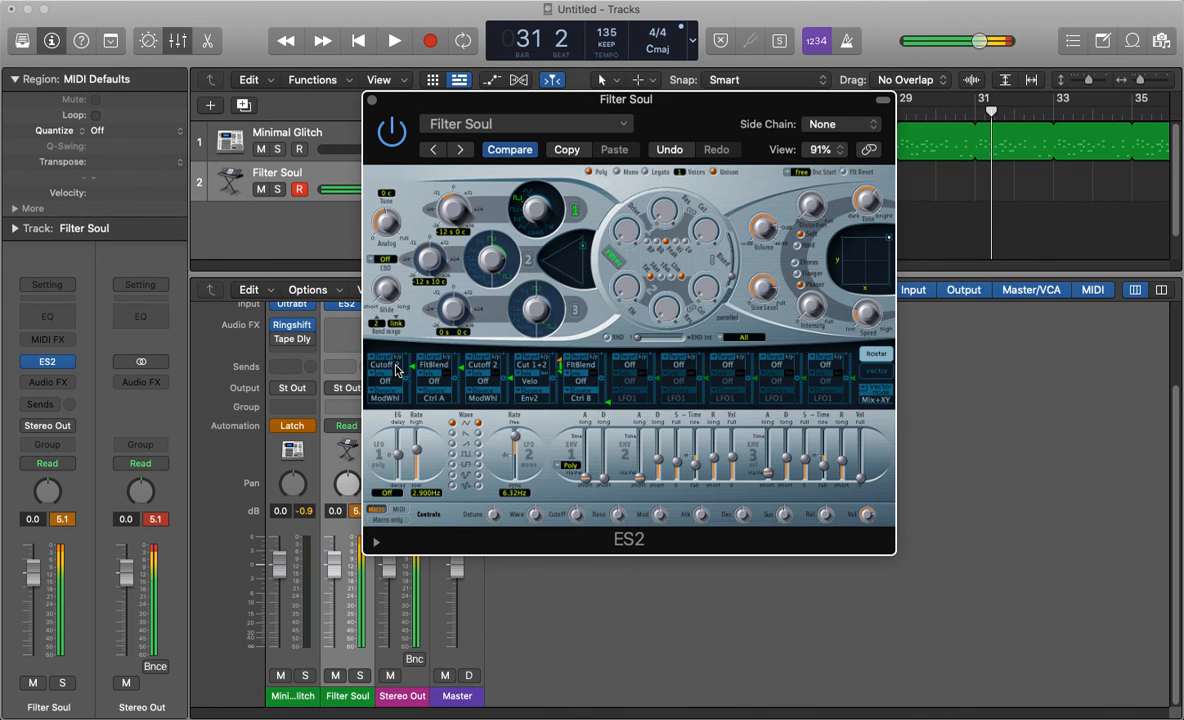
left_click_drag(700, 240, 650, 180)
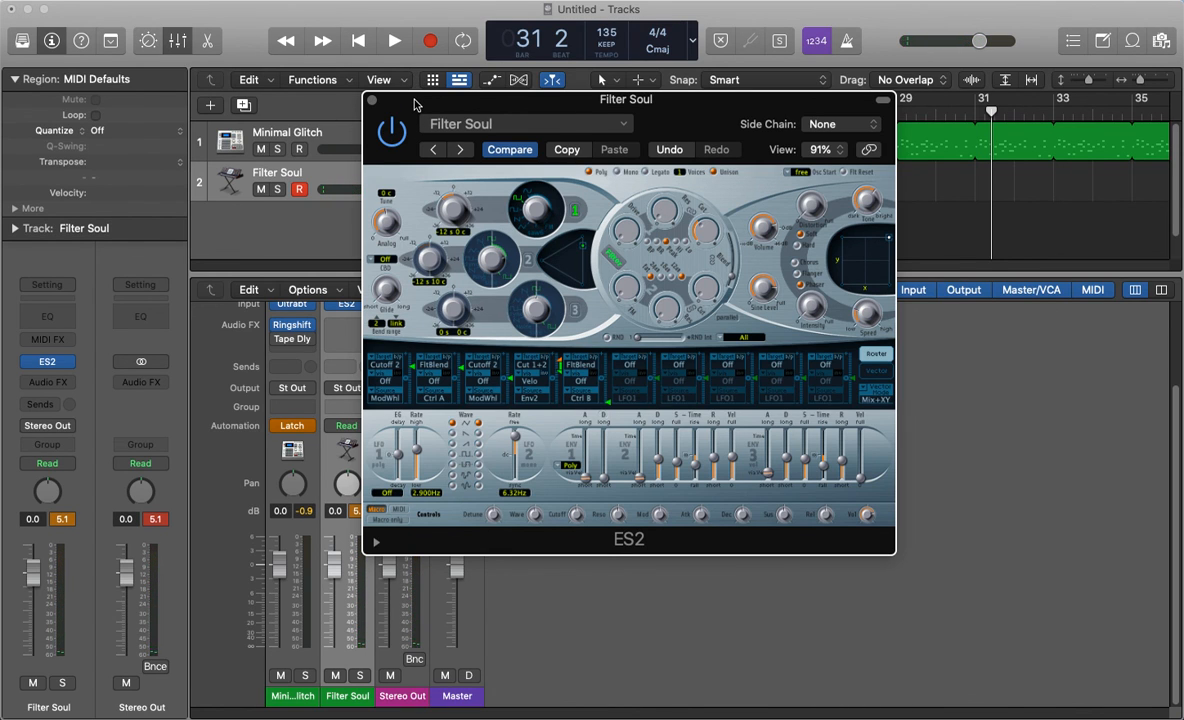
Move the ES2 window clear of the track headers and set oscillator 1's waveform to 40-saw6.
left_click_drag(415, 104, 541, 236)
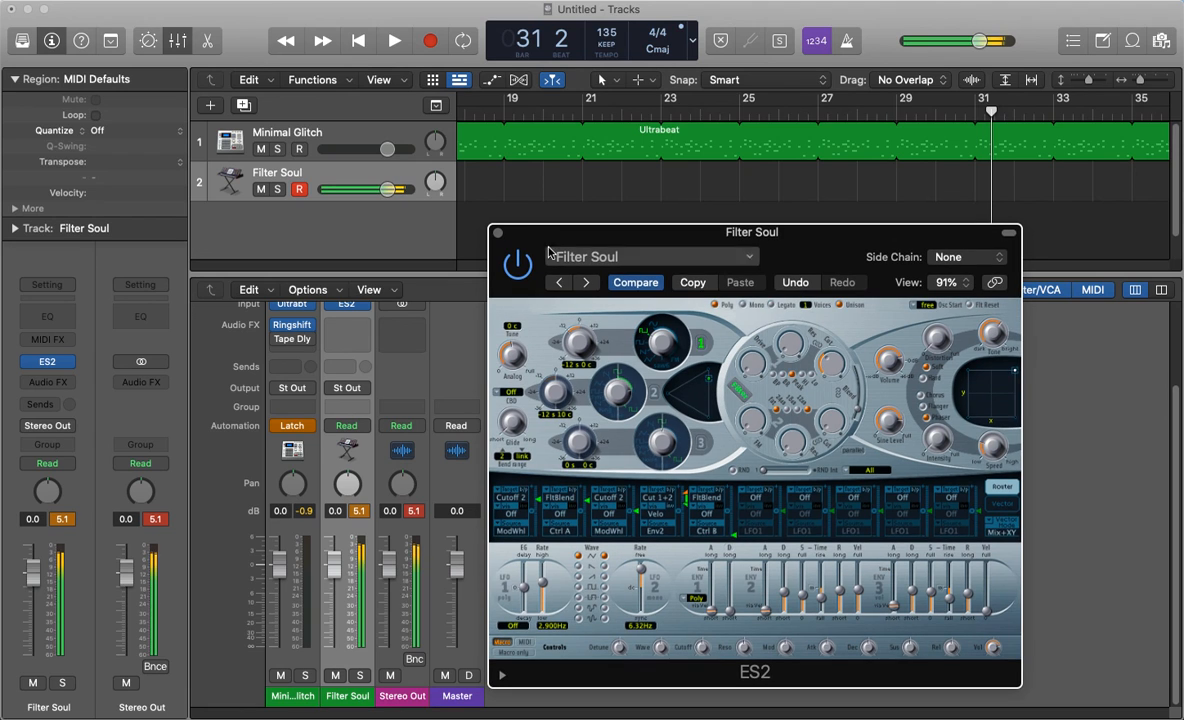
mouse_move(660, 371)
left_mouse_down()
mouse_move(667, 391)
mouse_move(663, 372)
left_mouse_up()
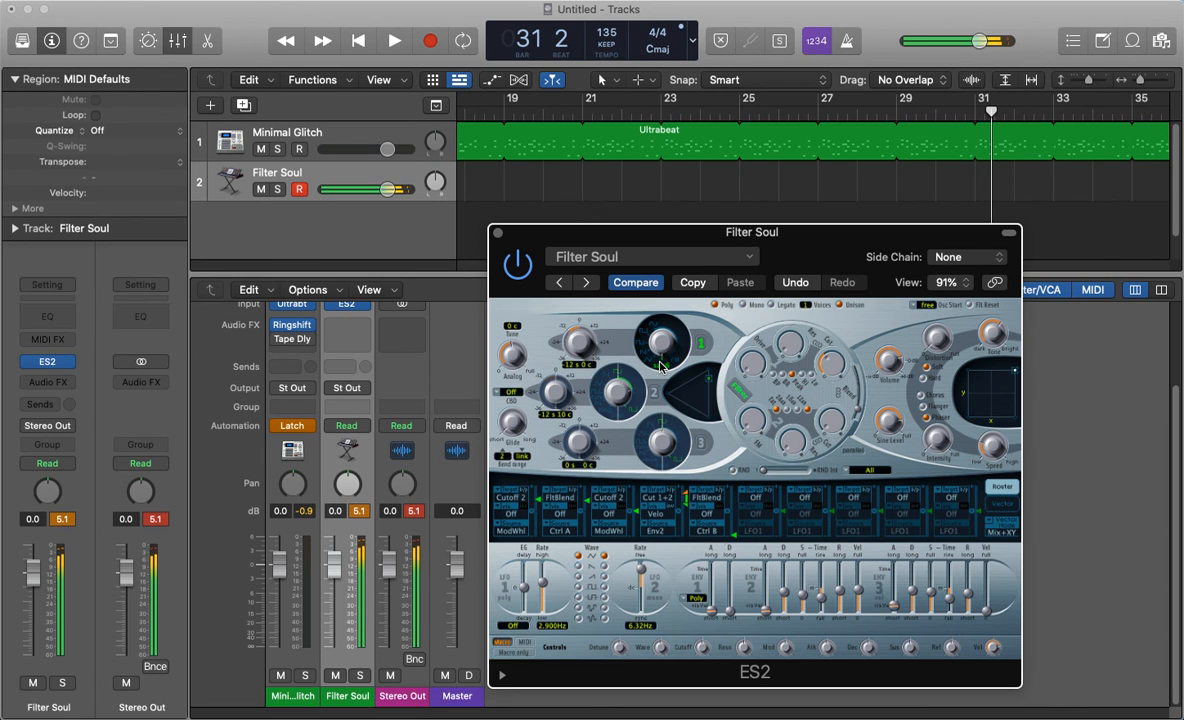
right_click(665, 371)
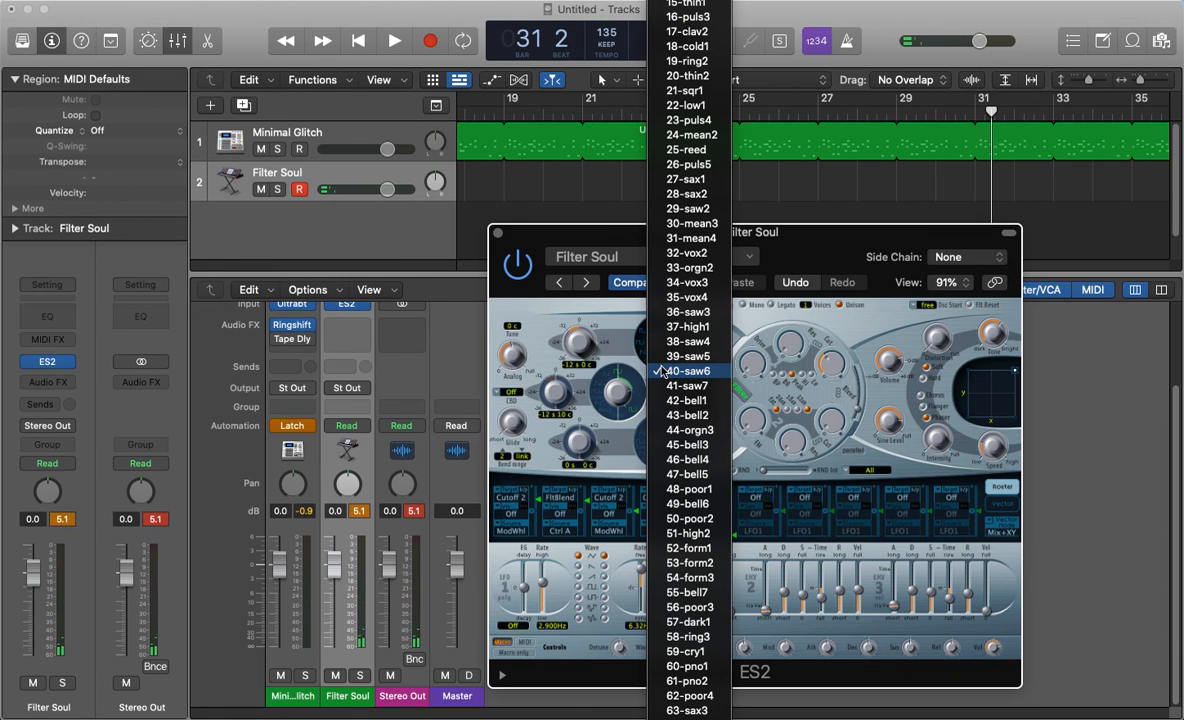
left_click(662, 371)
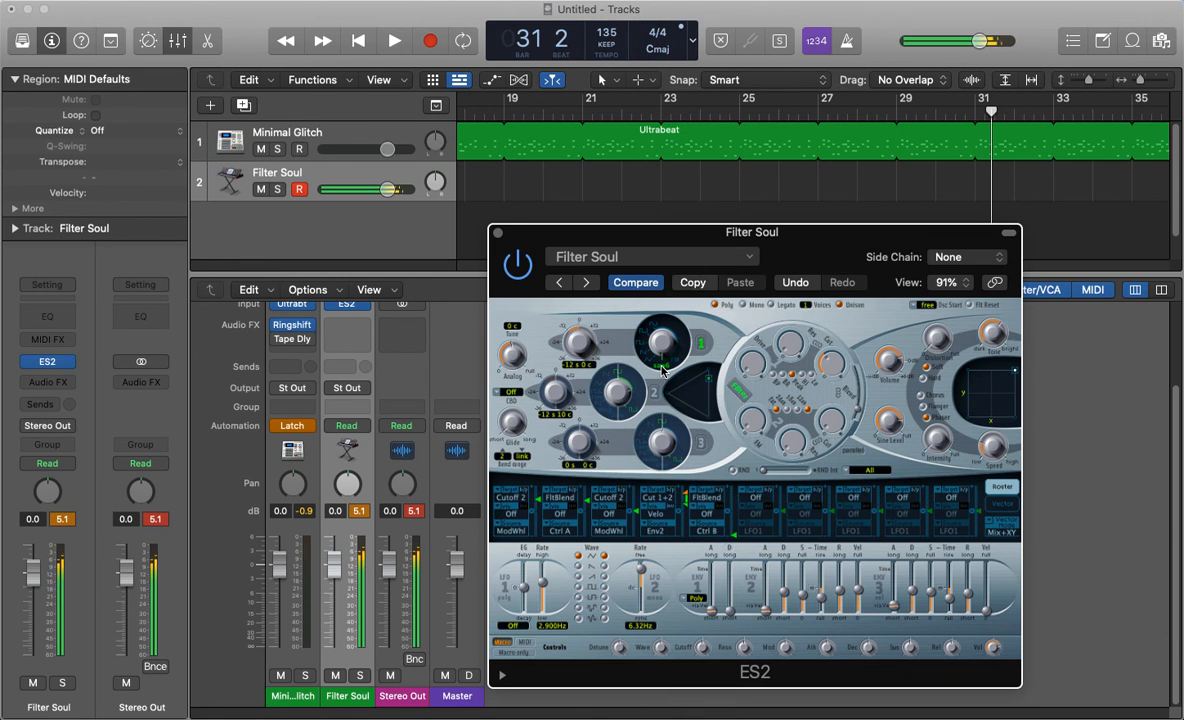
Record a MIDI bass part on the Filter Soul track from bar 1 to about bar 8, and close the ES2 window.
key("Return")
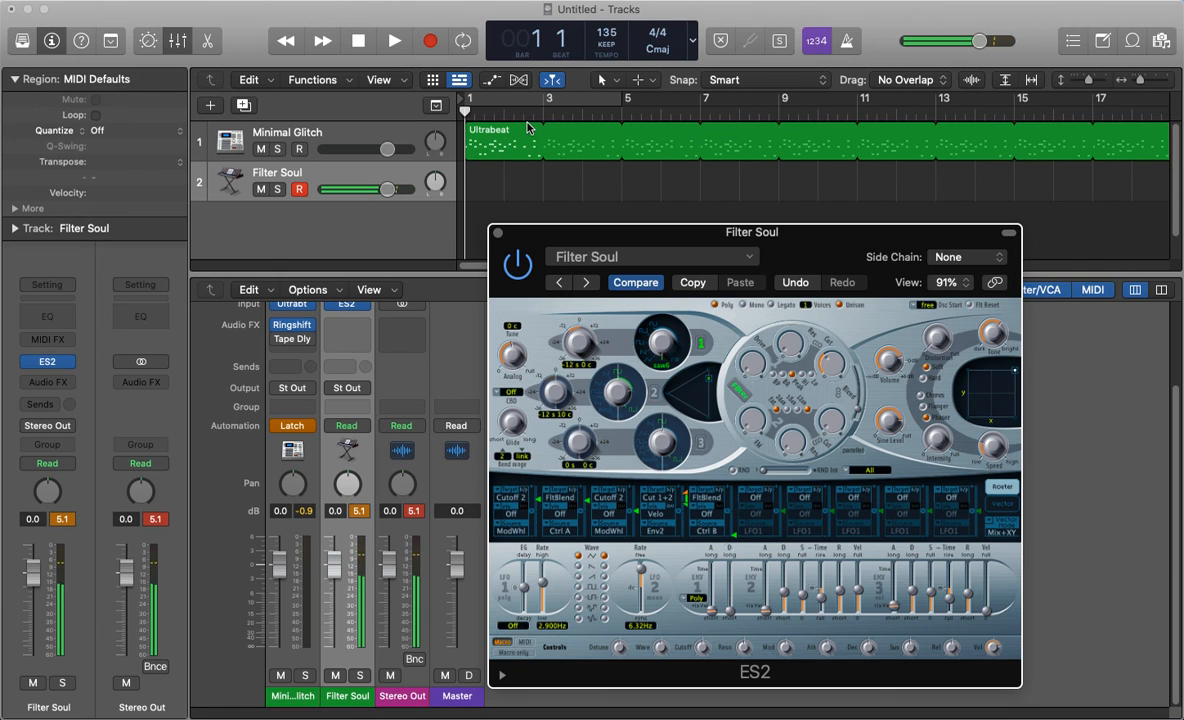
key("r")
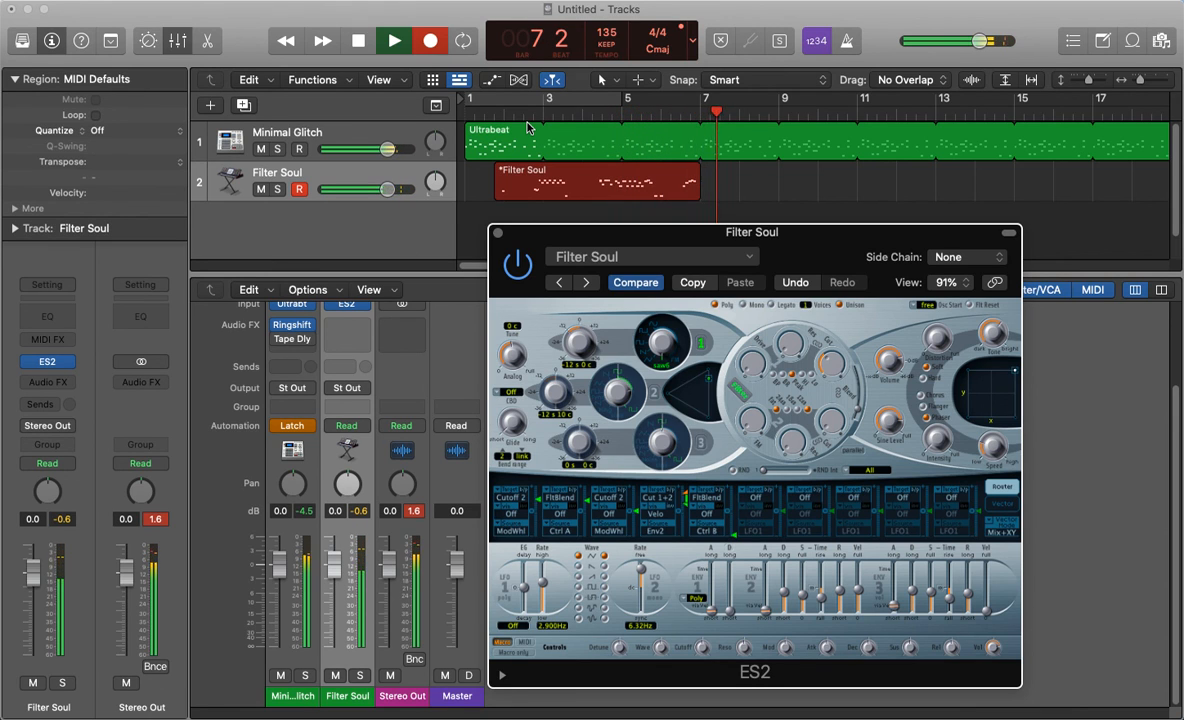
key("space")
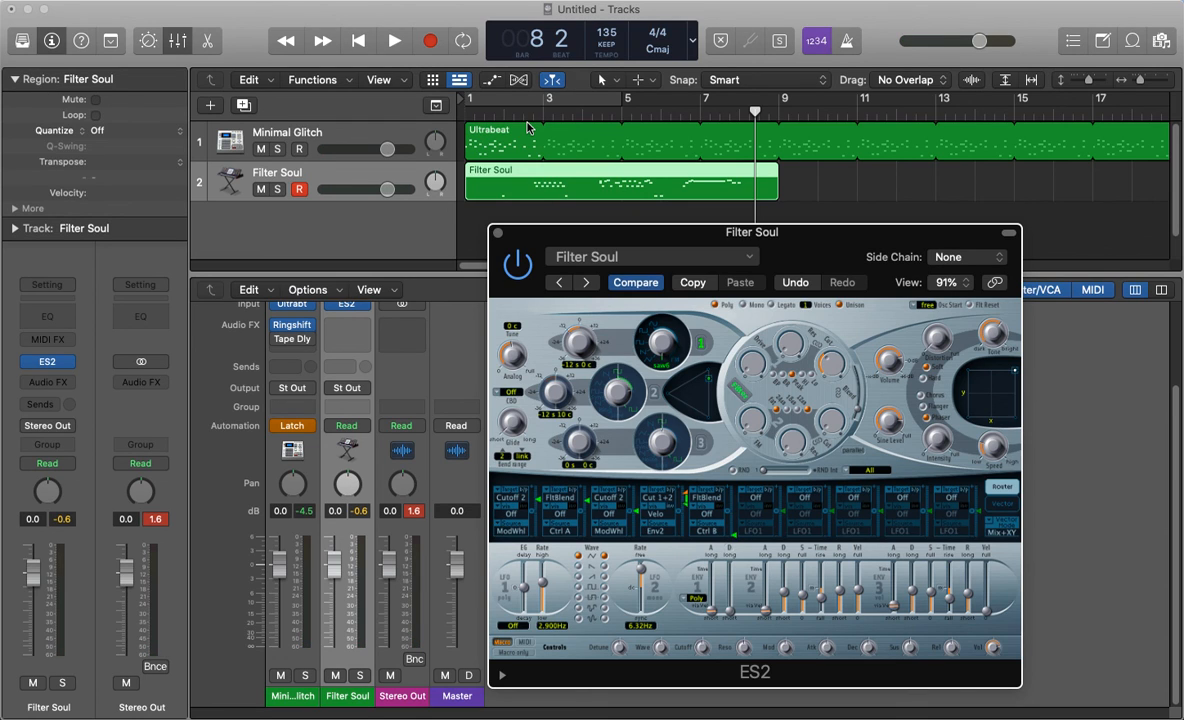
left_click(498, 234)
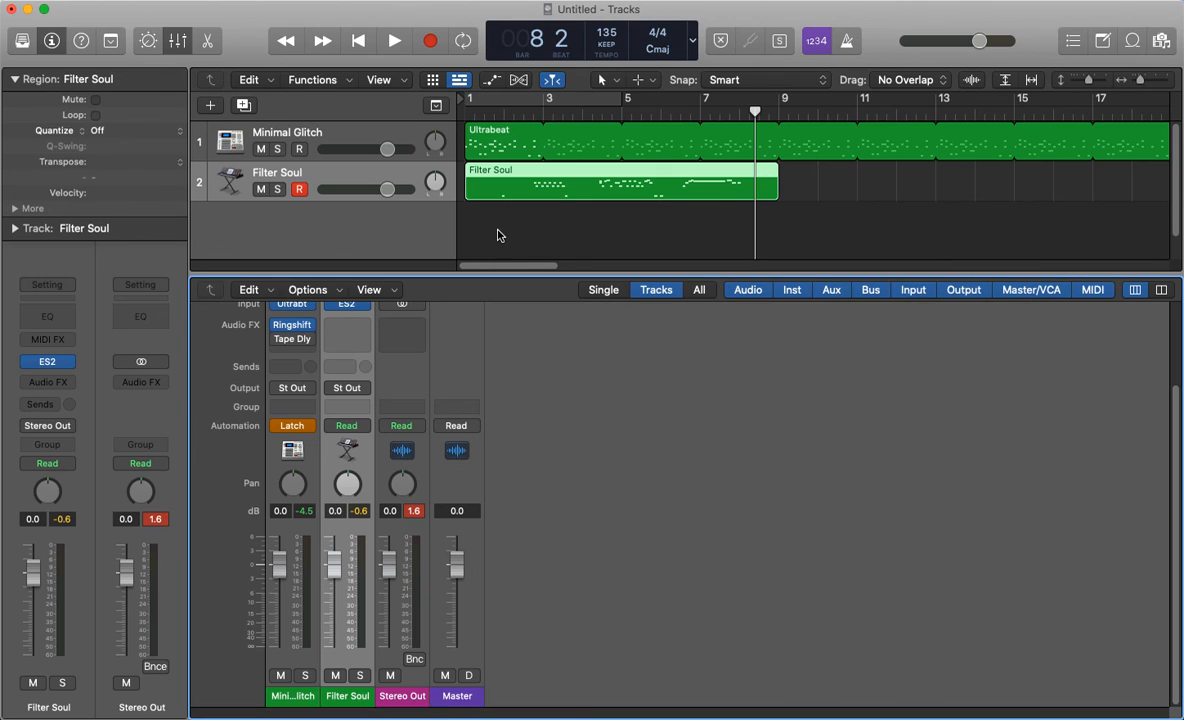